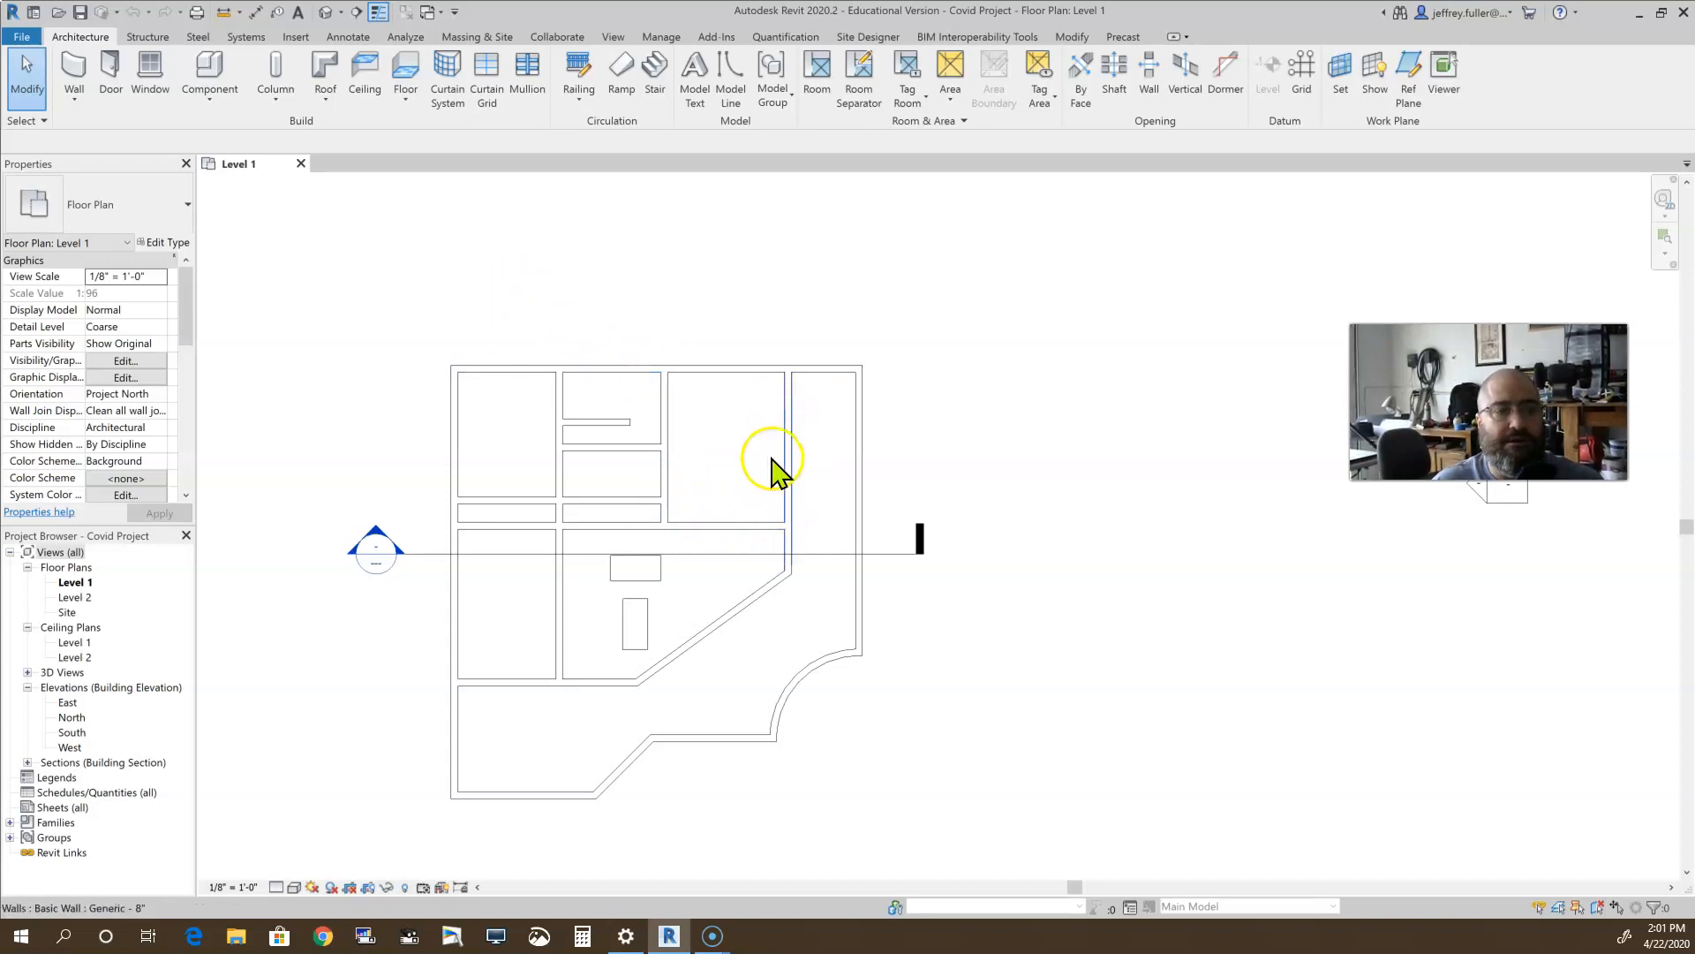
# Step: Start a new toposurface, open the Site floor plan to edit it in, and dismiss the visibility warning
pyautogui.moveTo(712, 466); pyautogui.dragTo(895, 415, button='middle')
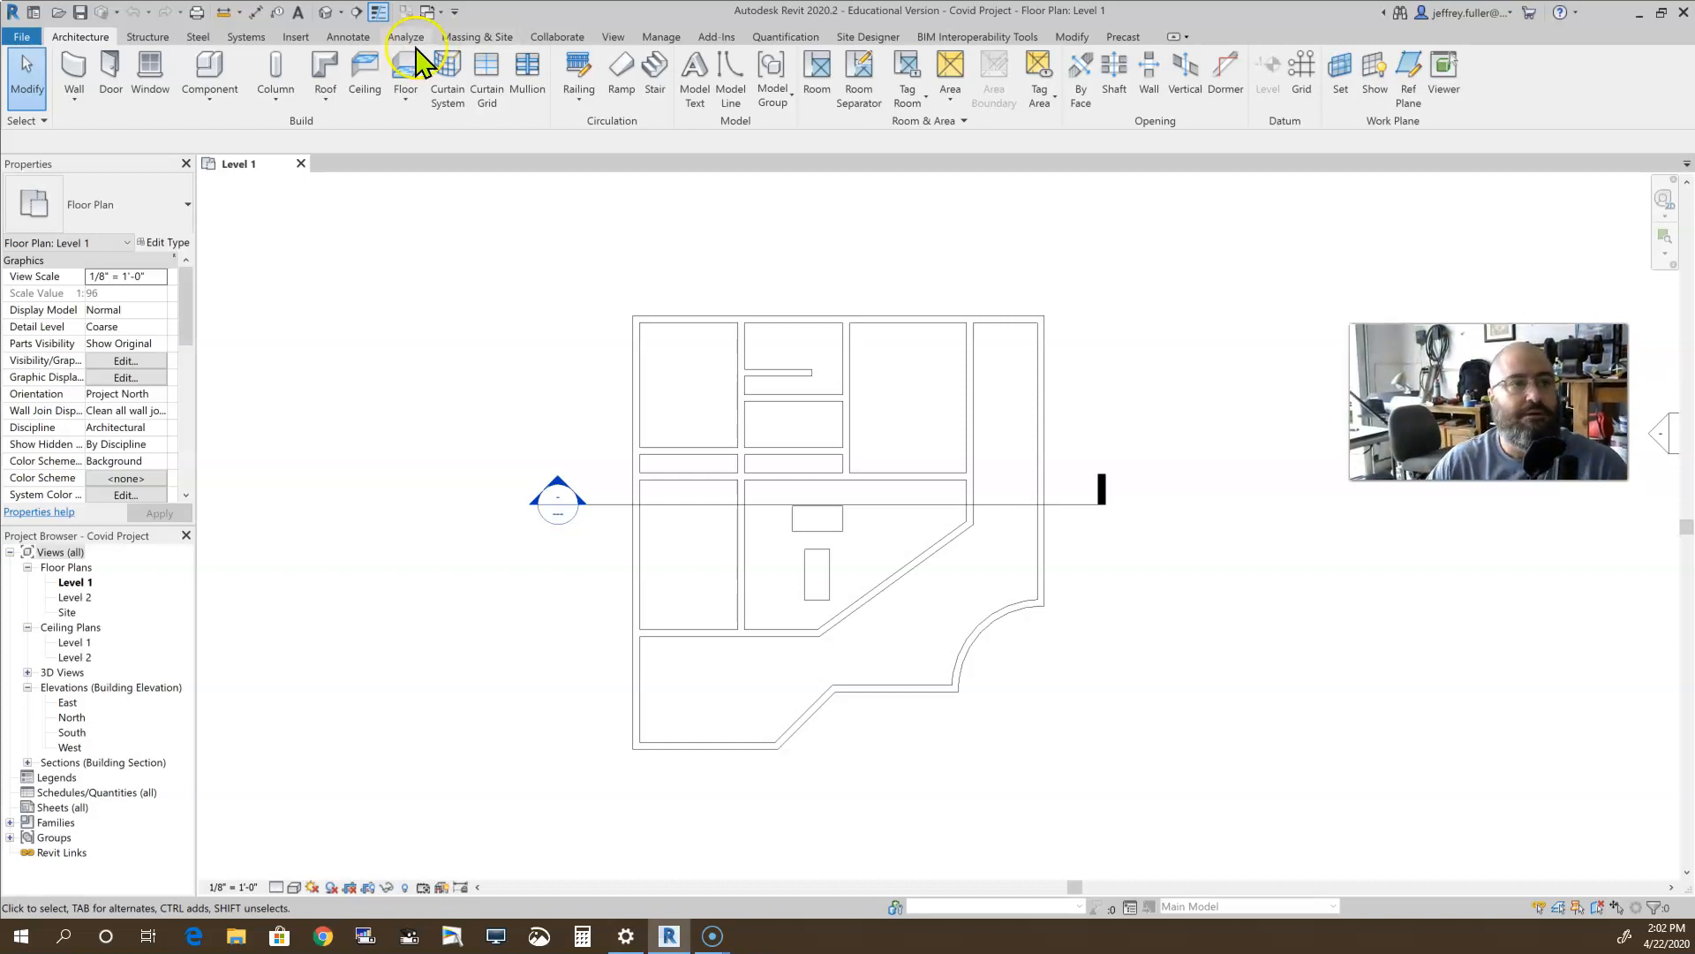
pyautogui.click(461, 37)
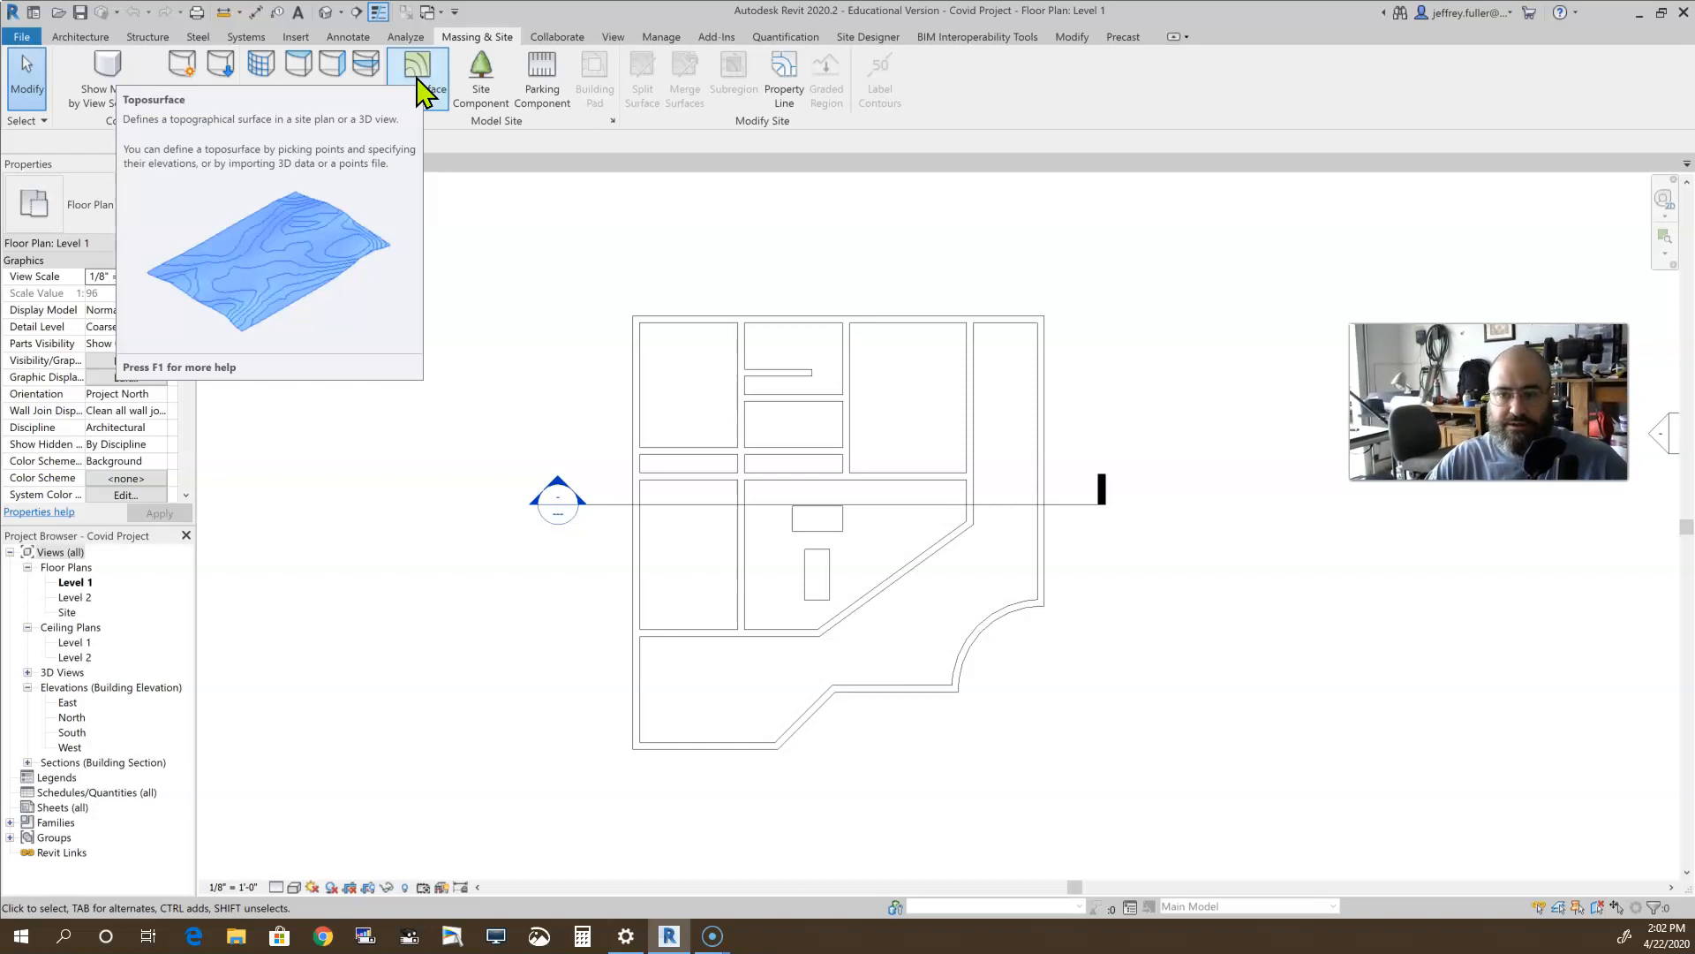
pyautogui.click(425, 82)
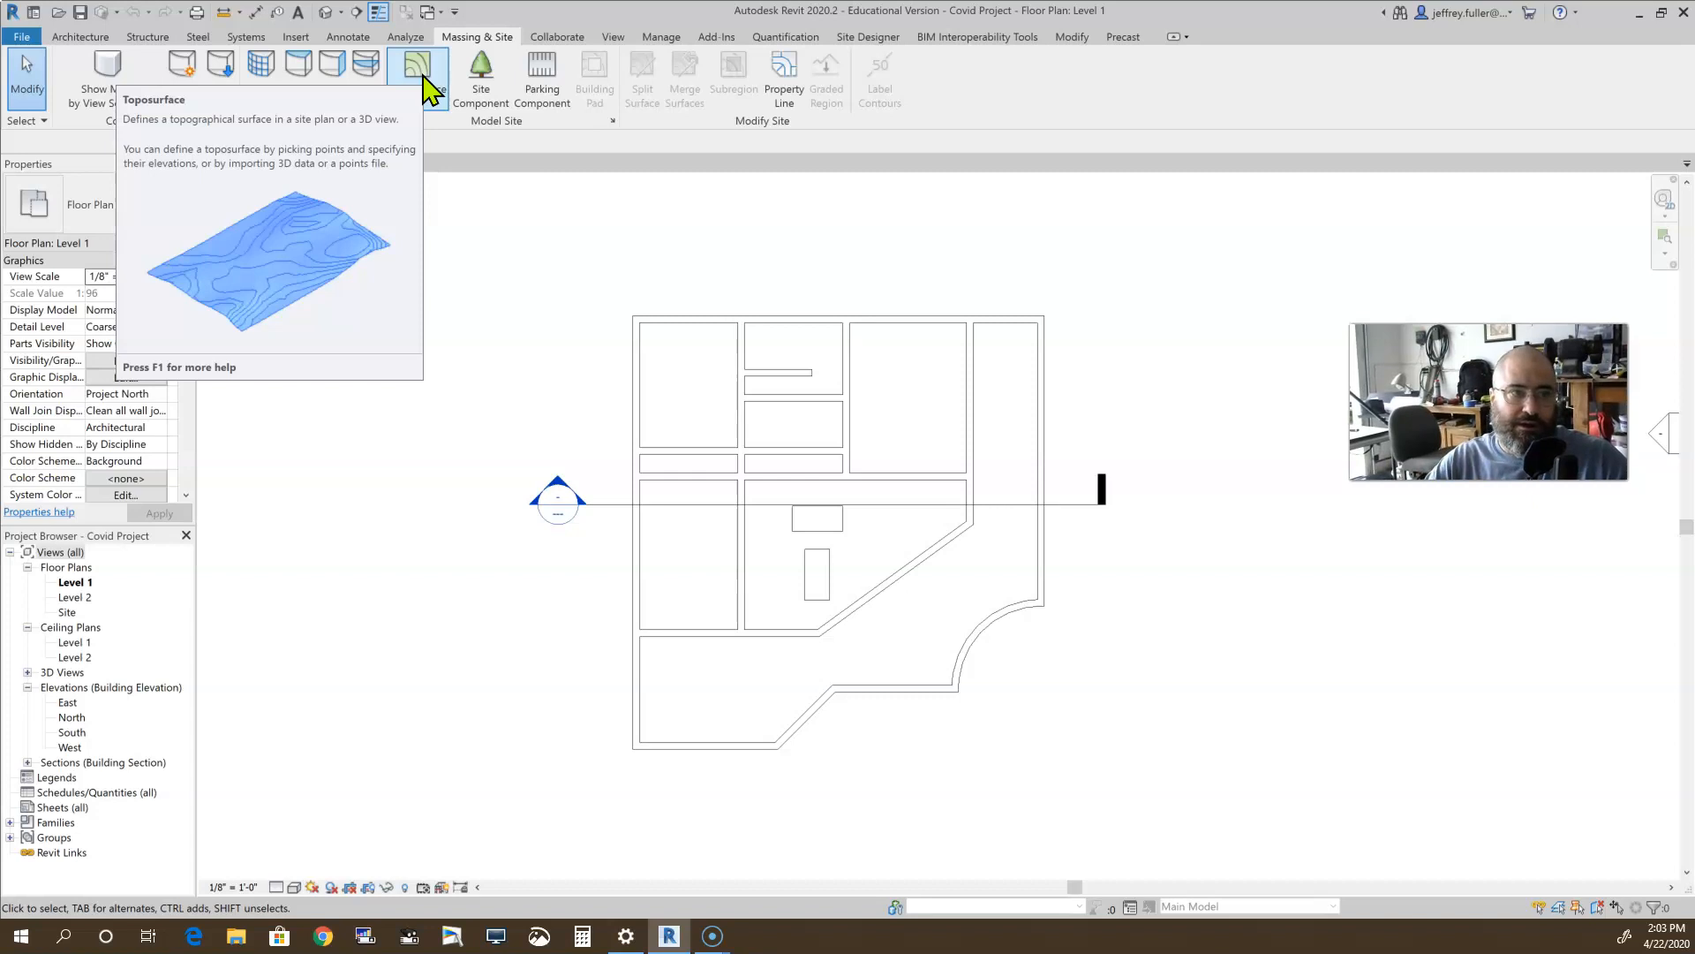
pyautogui.click(424, 84)
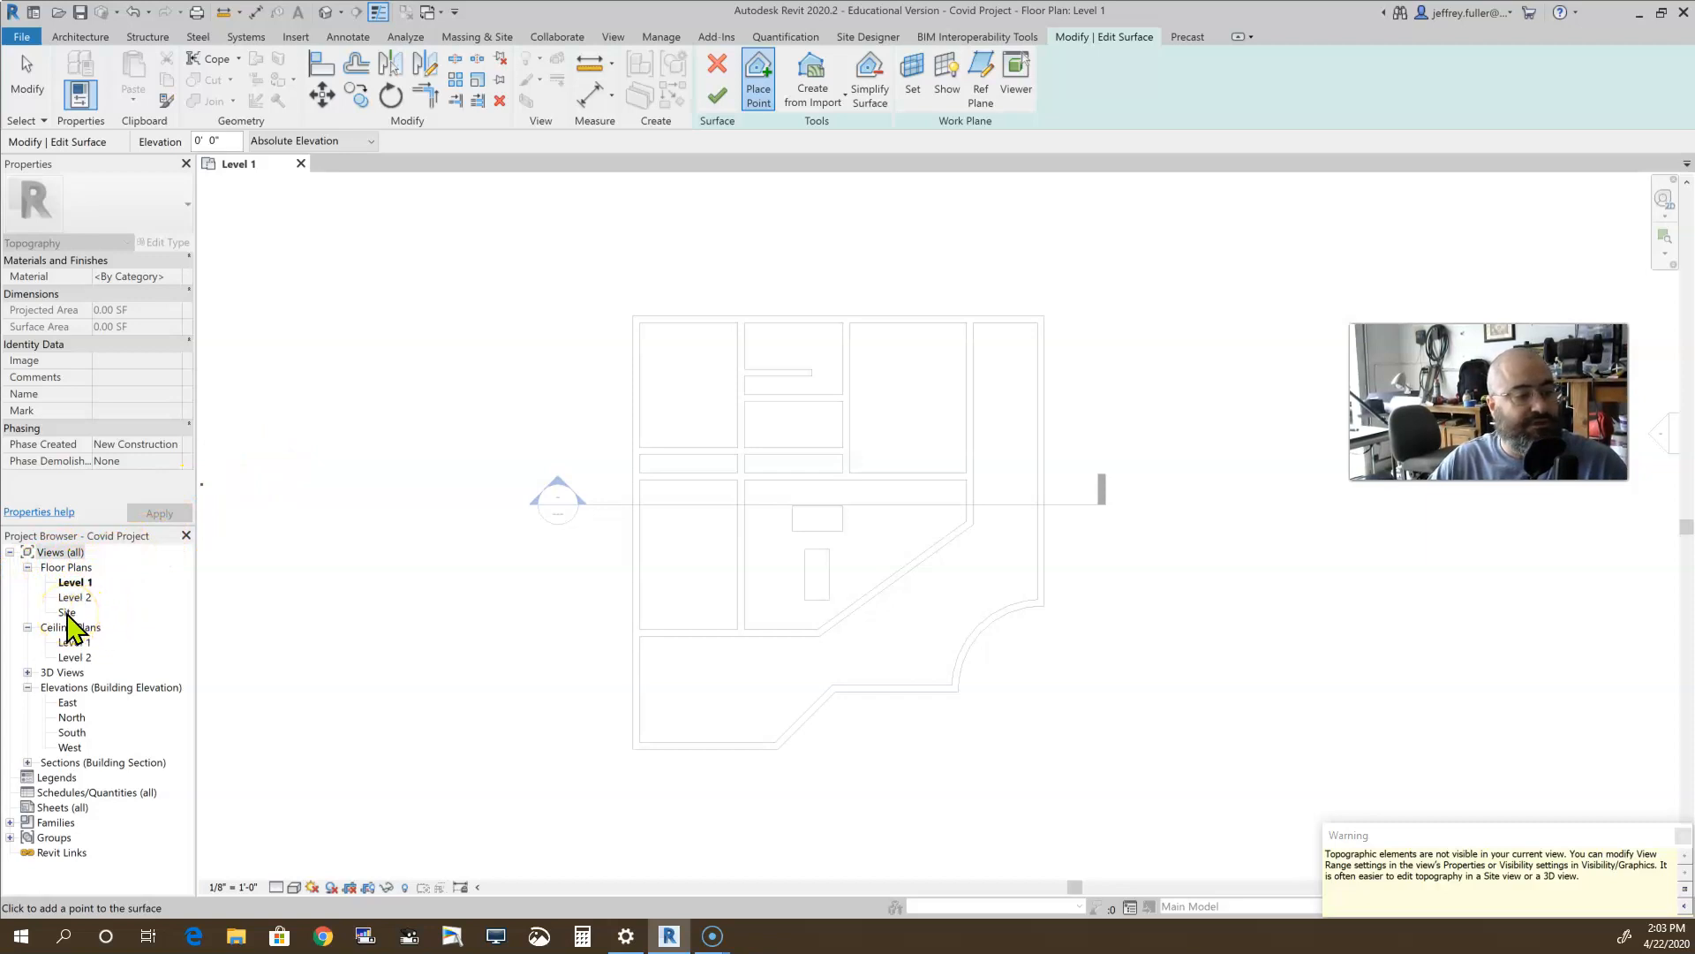
pyautogui.click(67, 612)
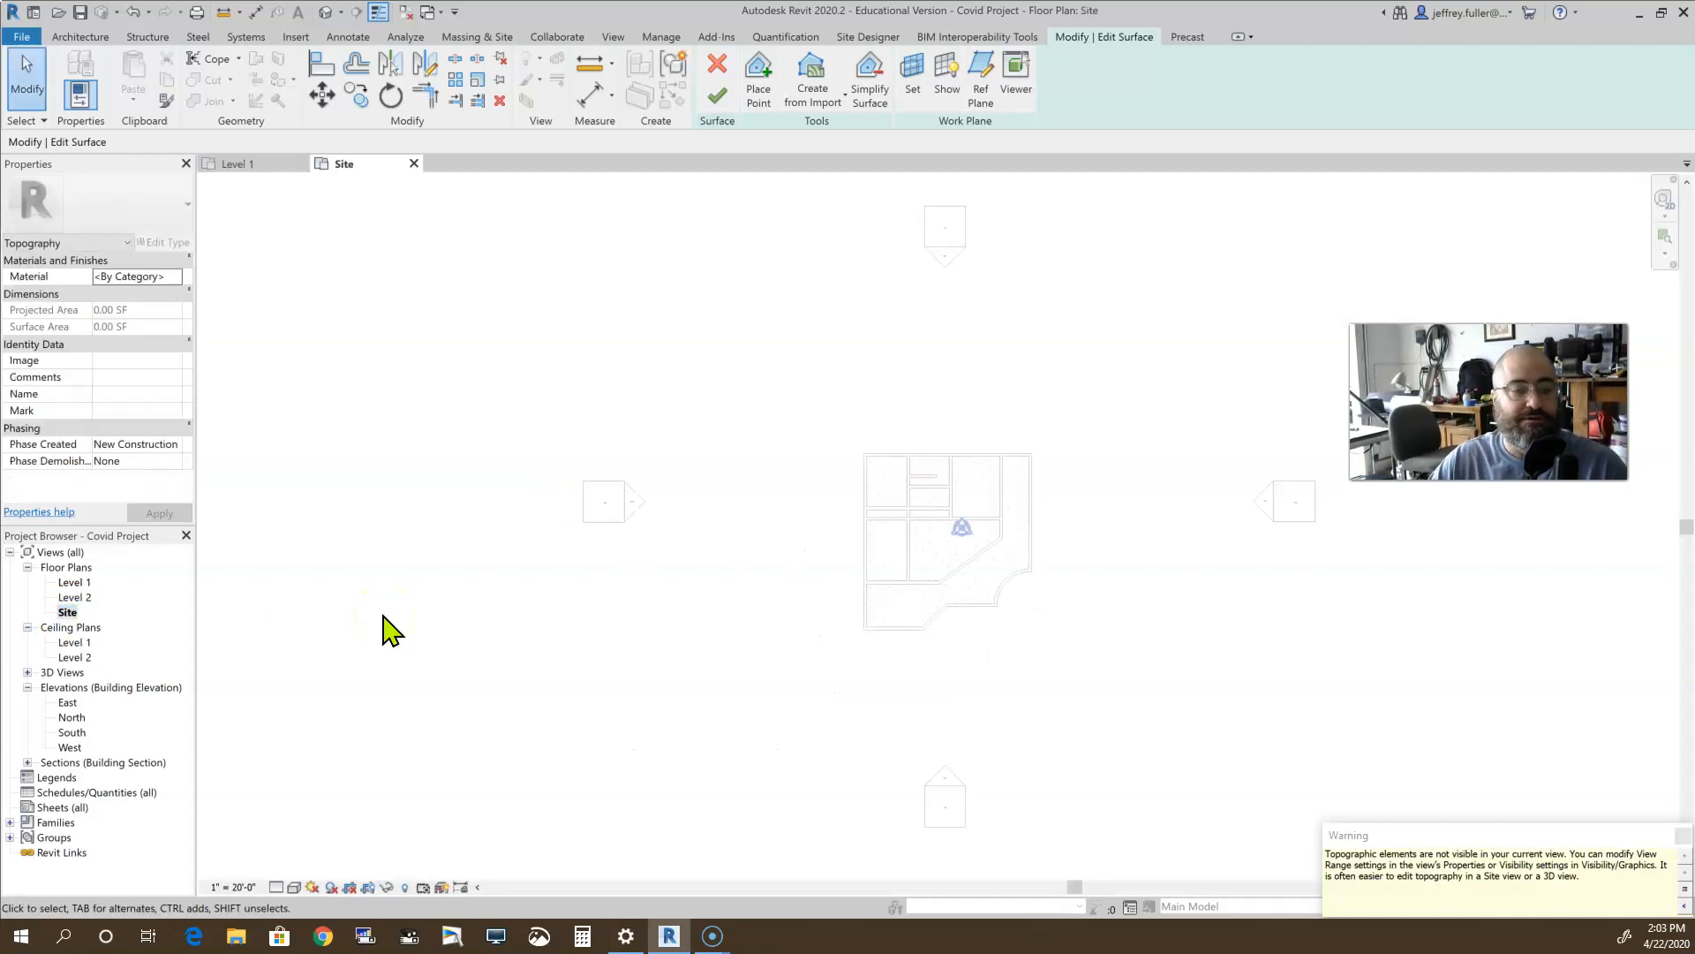
pyautogui.click(1682, 835)
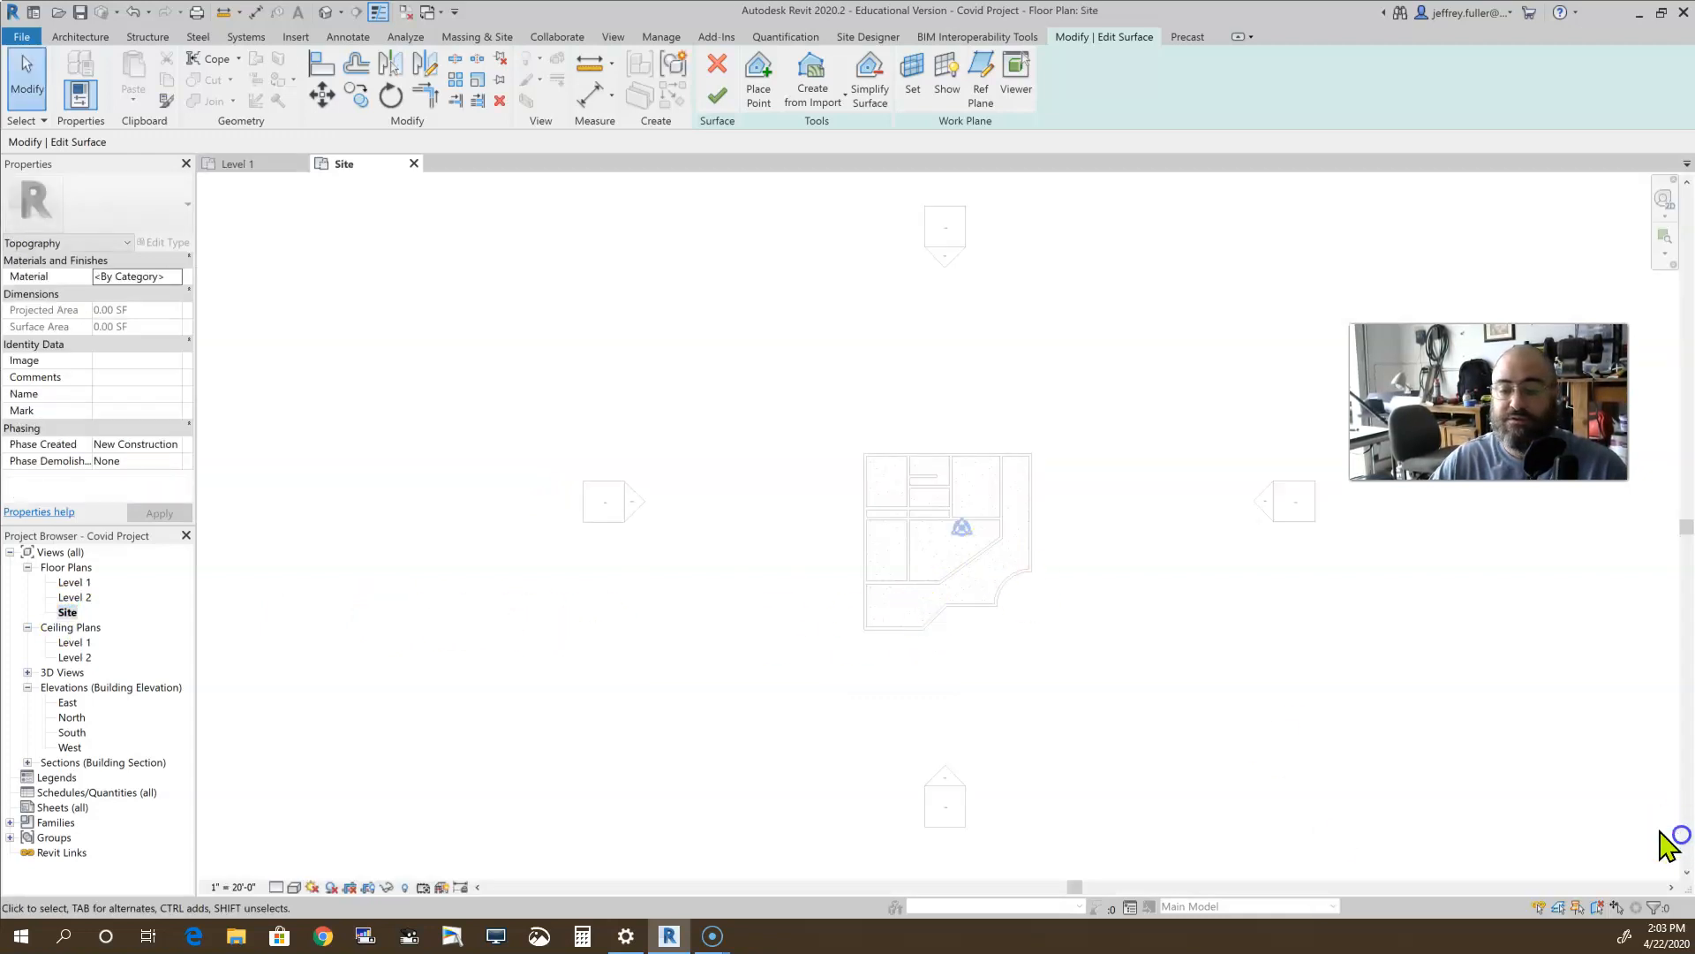
pyautogui.scroll(2, 898, 522)
pyautogui.moveTo(897, 523); pyautogui.dragTo(787, 506, button='middle')
pyautogui.moveTo(960, 595)
pyautogui.mouseDown(button='middle')
pyautogui.moveTo(1025, 600)
pyautogui.moveTo(972, 583)
pyautogui.mouseUp(button='middle')
pyautogui.scroll(-1, 1023, 594)
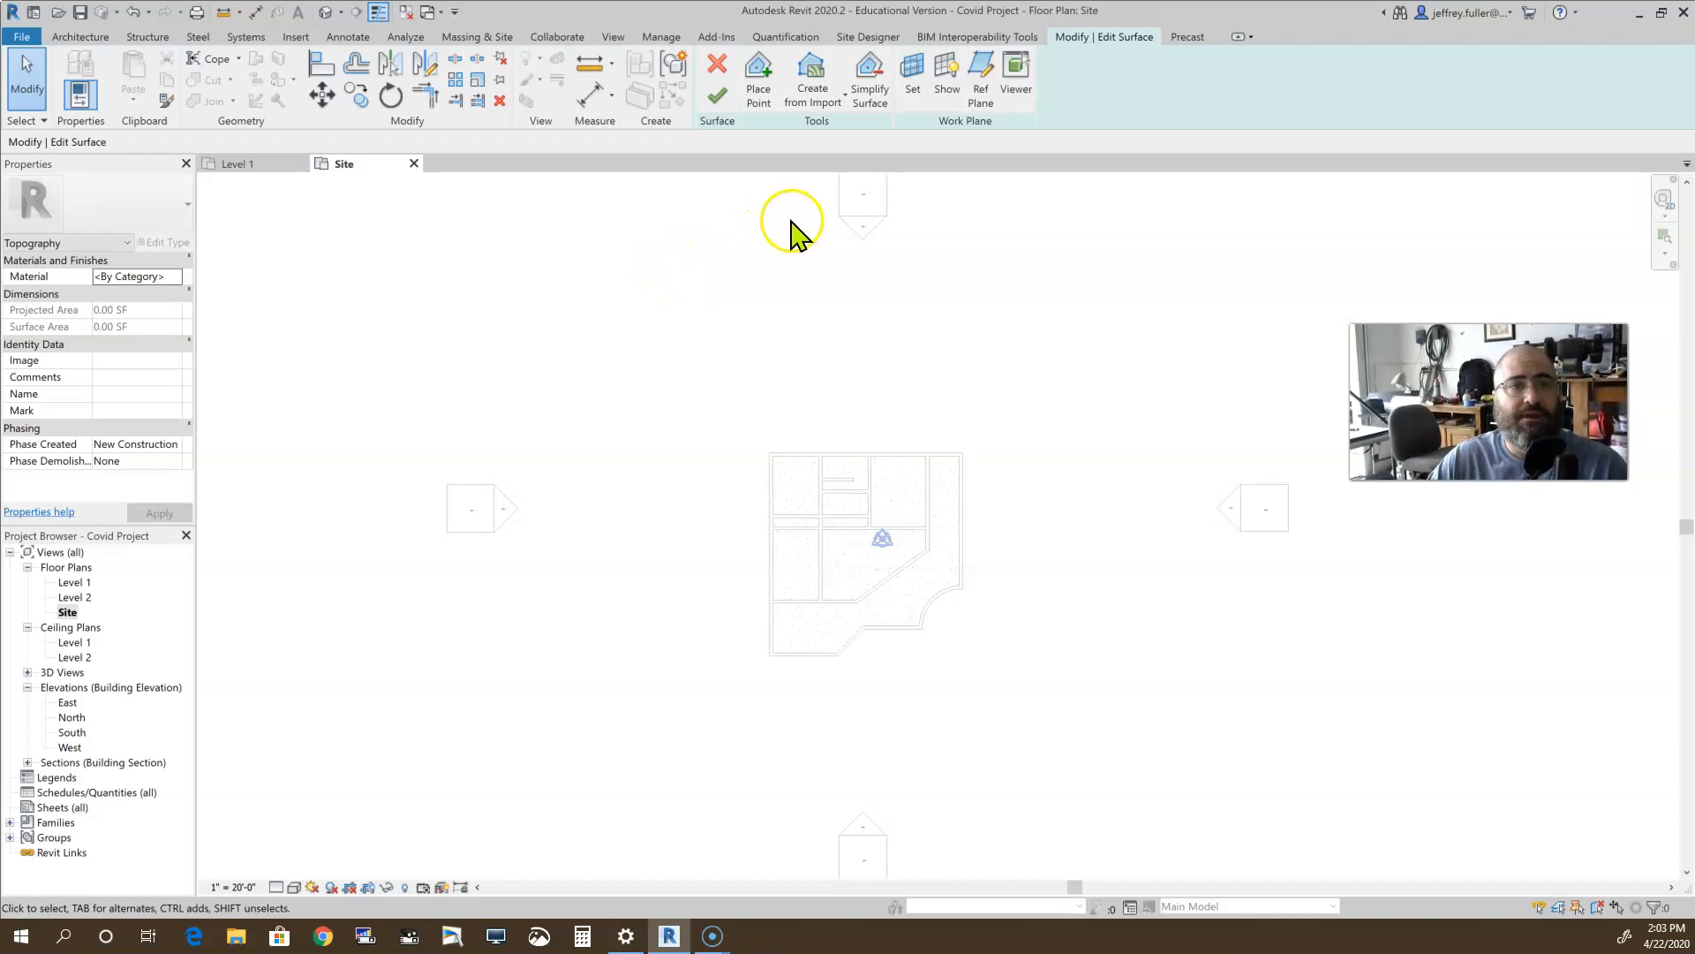
# Step: Place three surface points at -6" absolute elevation in a row just outside the building's north wall
pyautogui.click(759, 73)
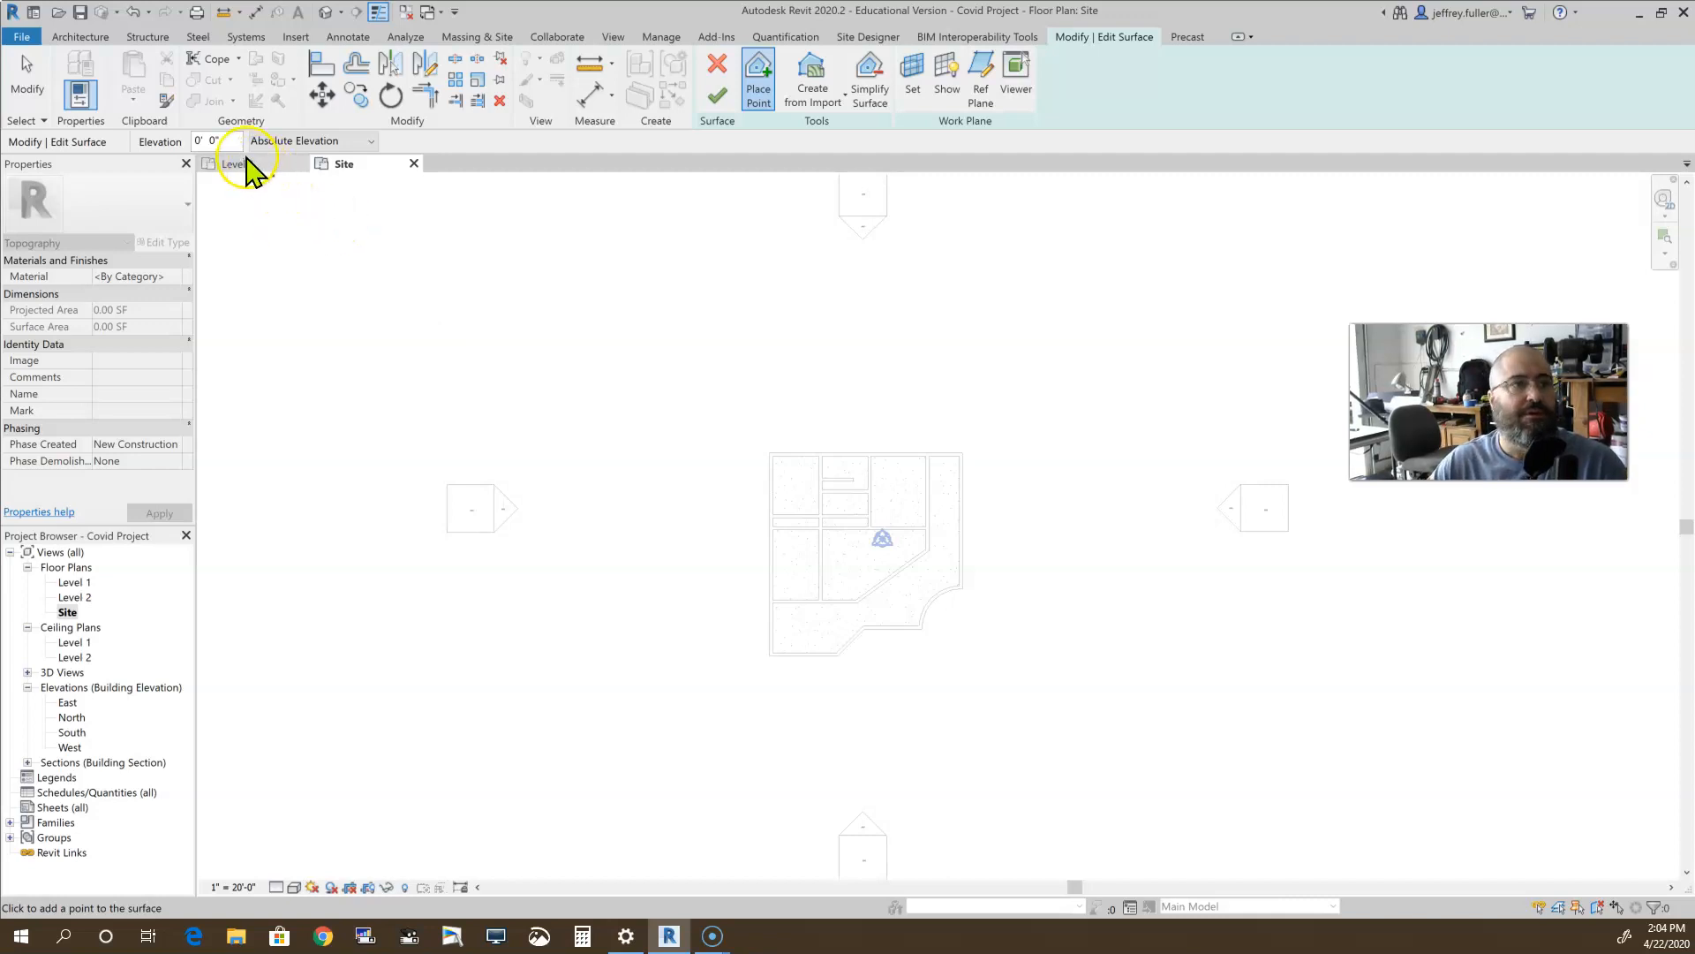
pyautogui.moveTo(234, 141); pyautogui.dragTo(165, 141)
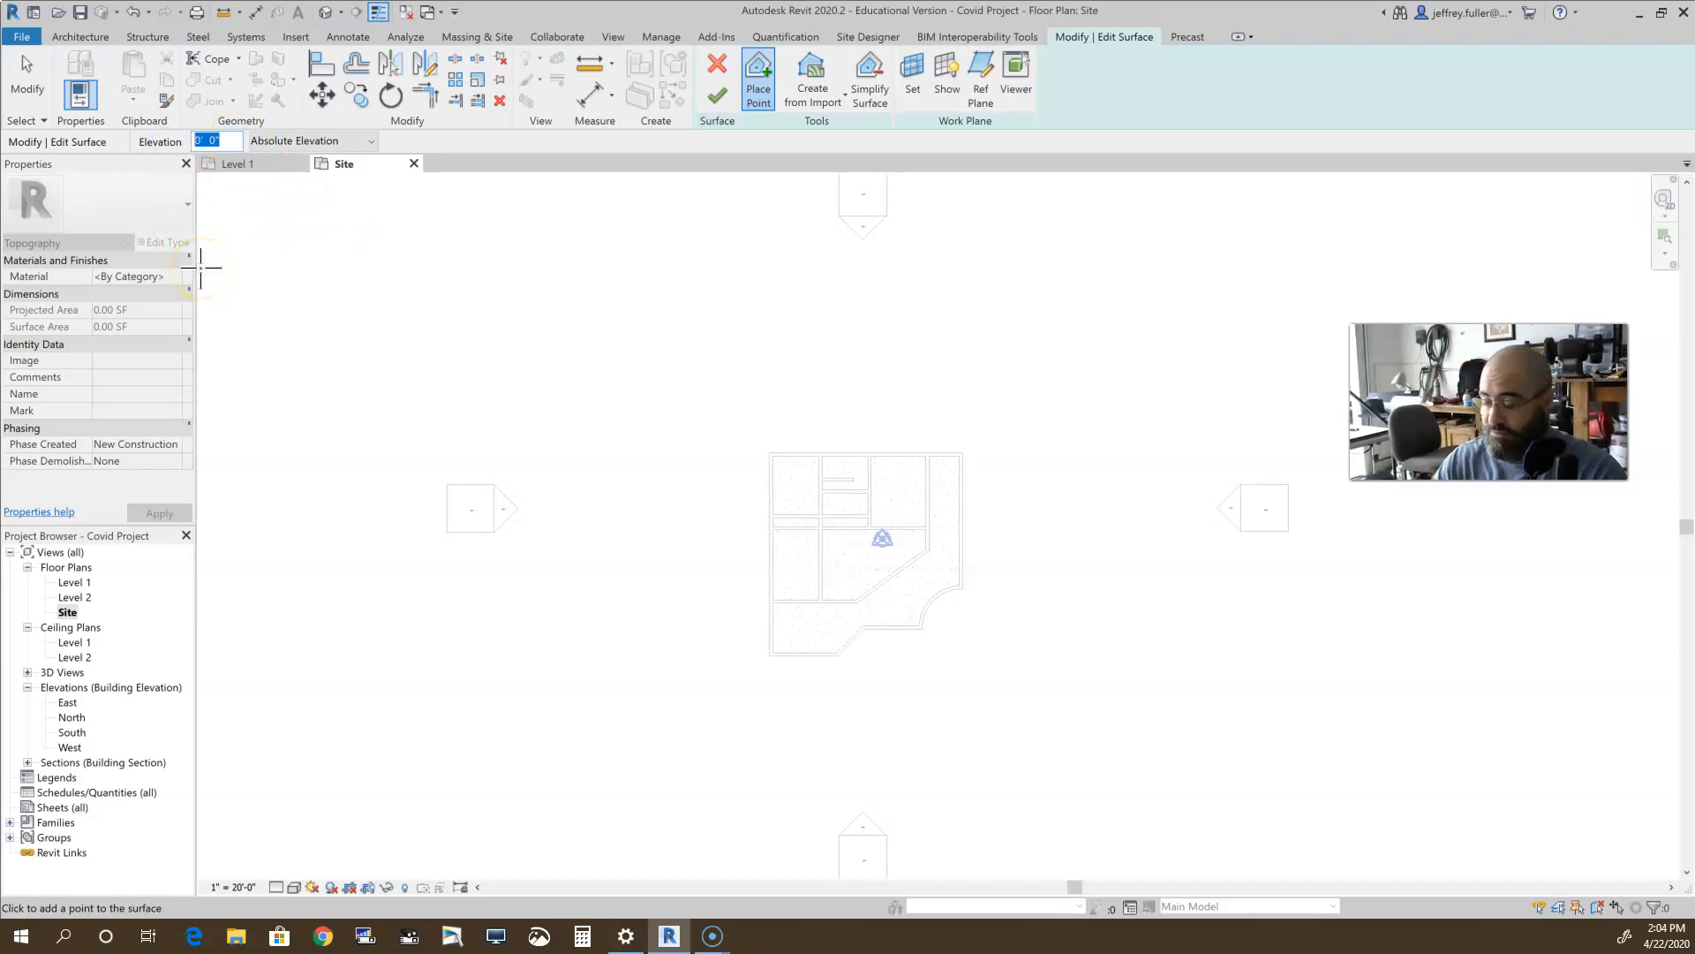
pyautogui.write('-')
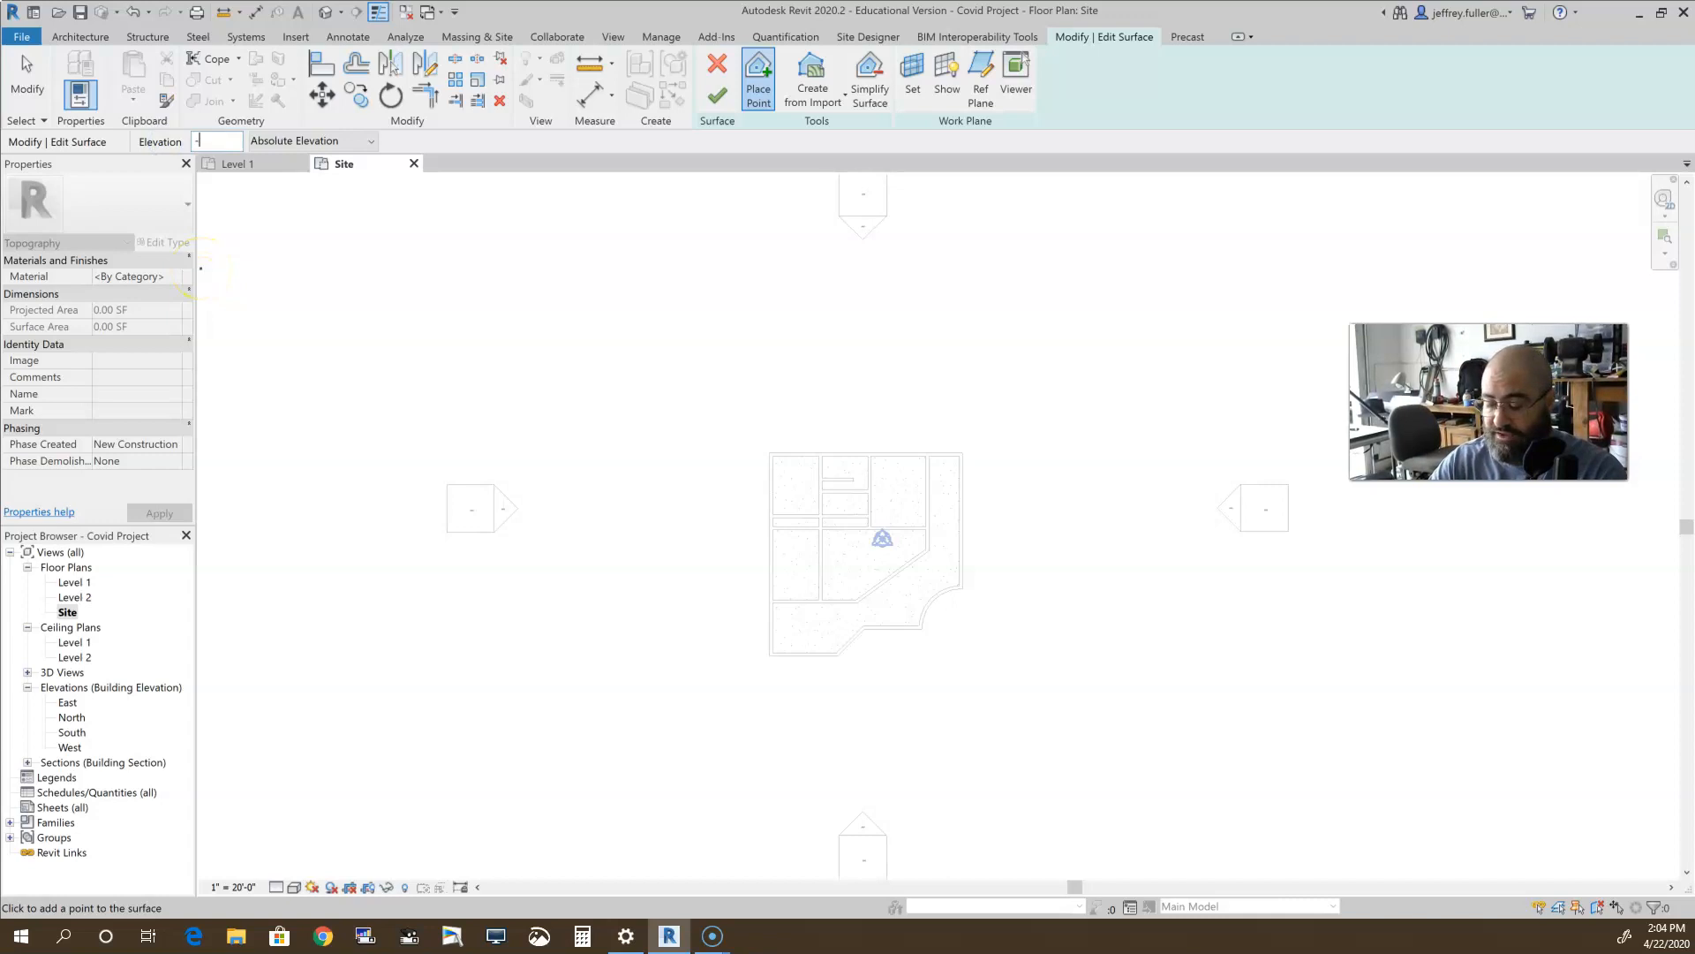
pyautogui.write('6"')
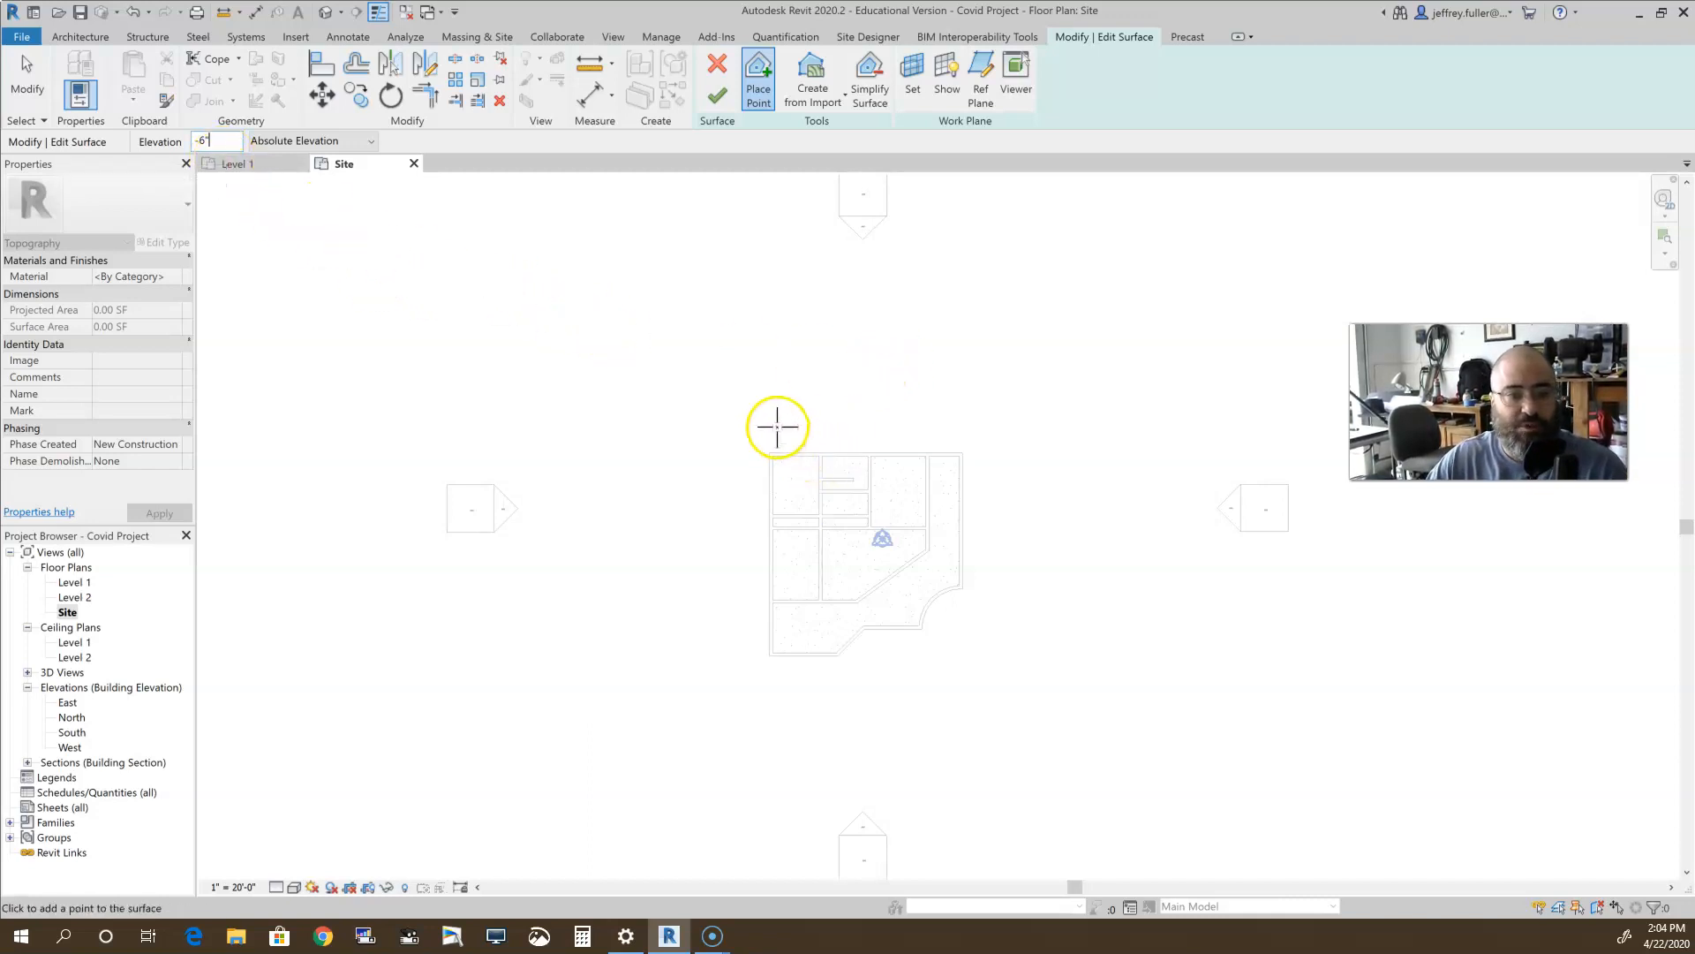
pyautogui.click(768, 439)
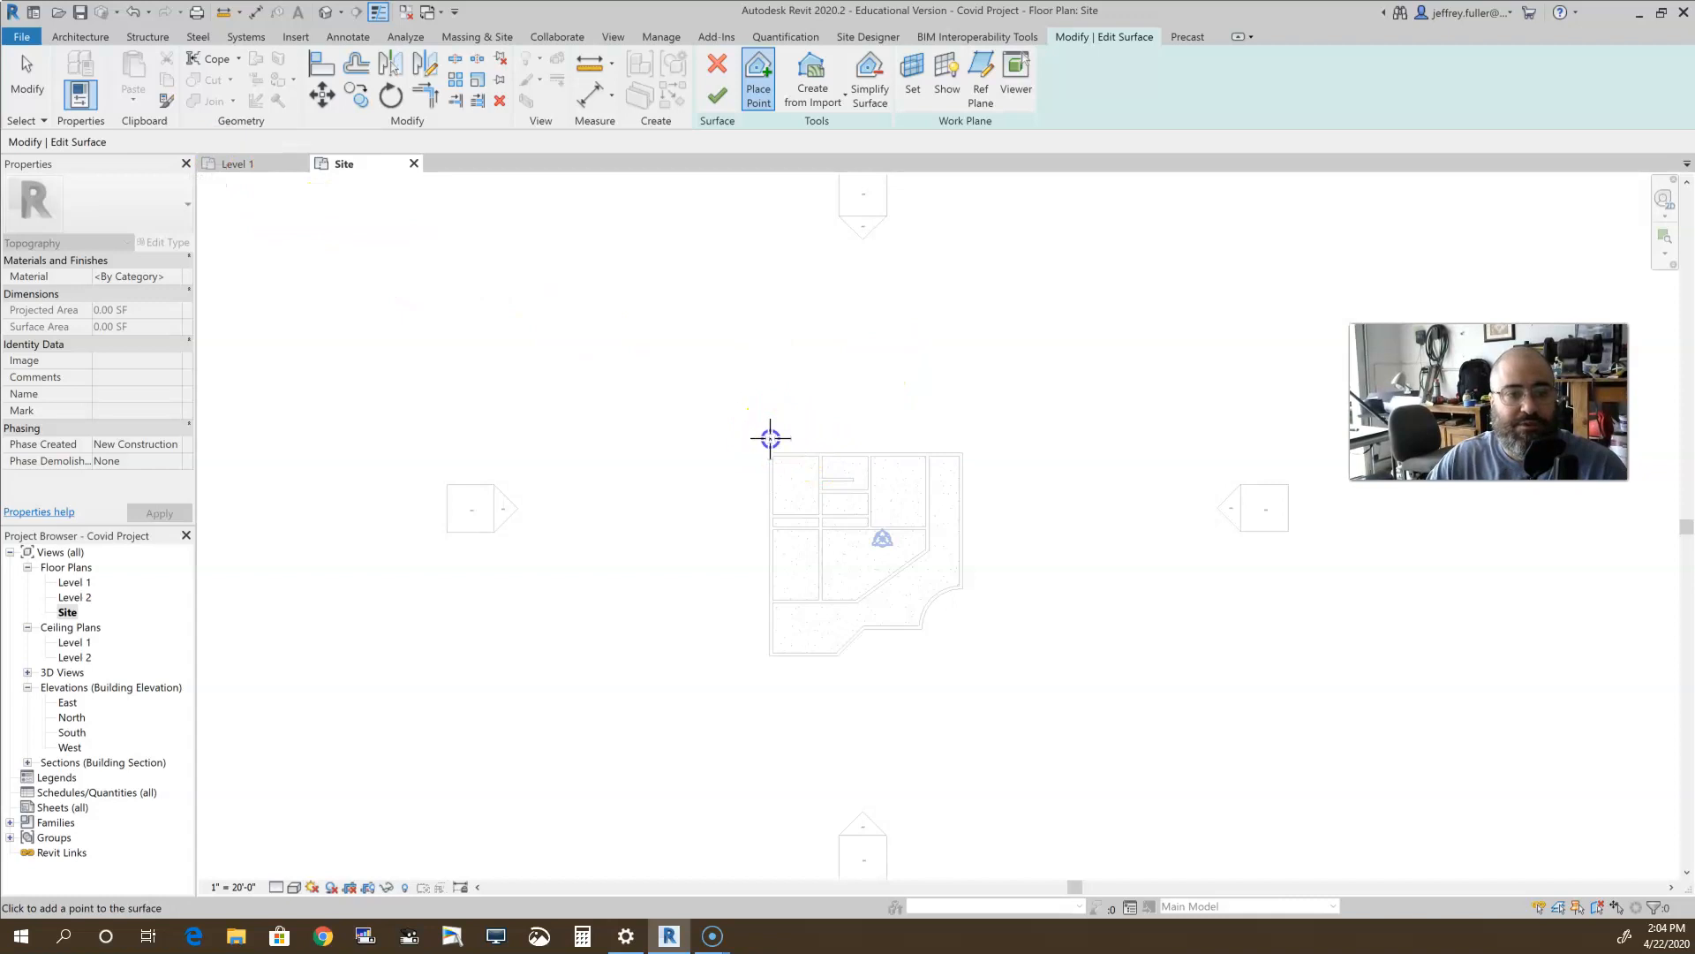
pyautogui.click(861, 438)
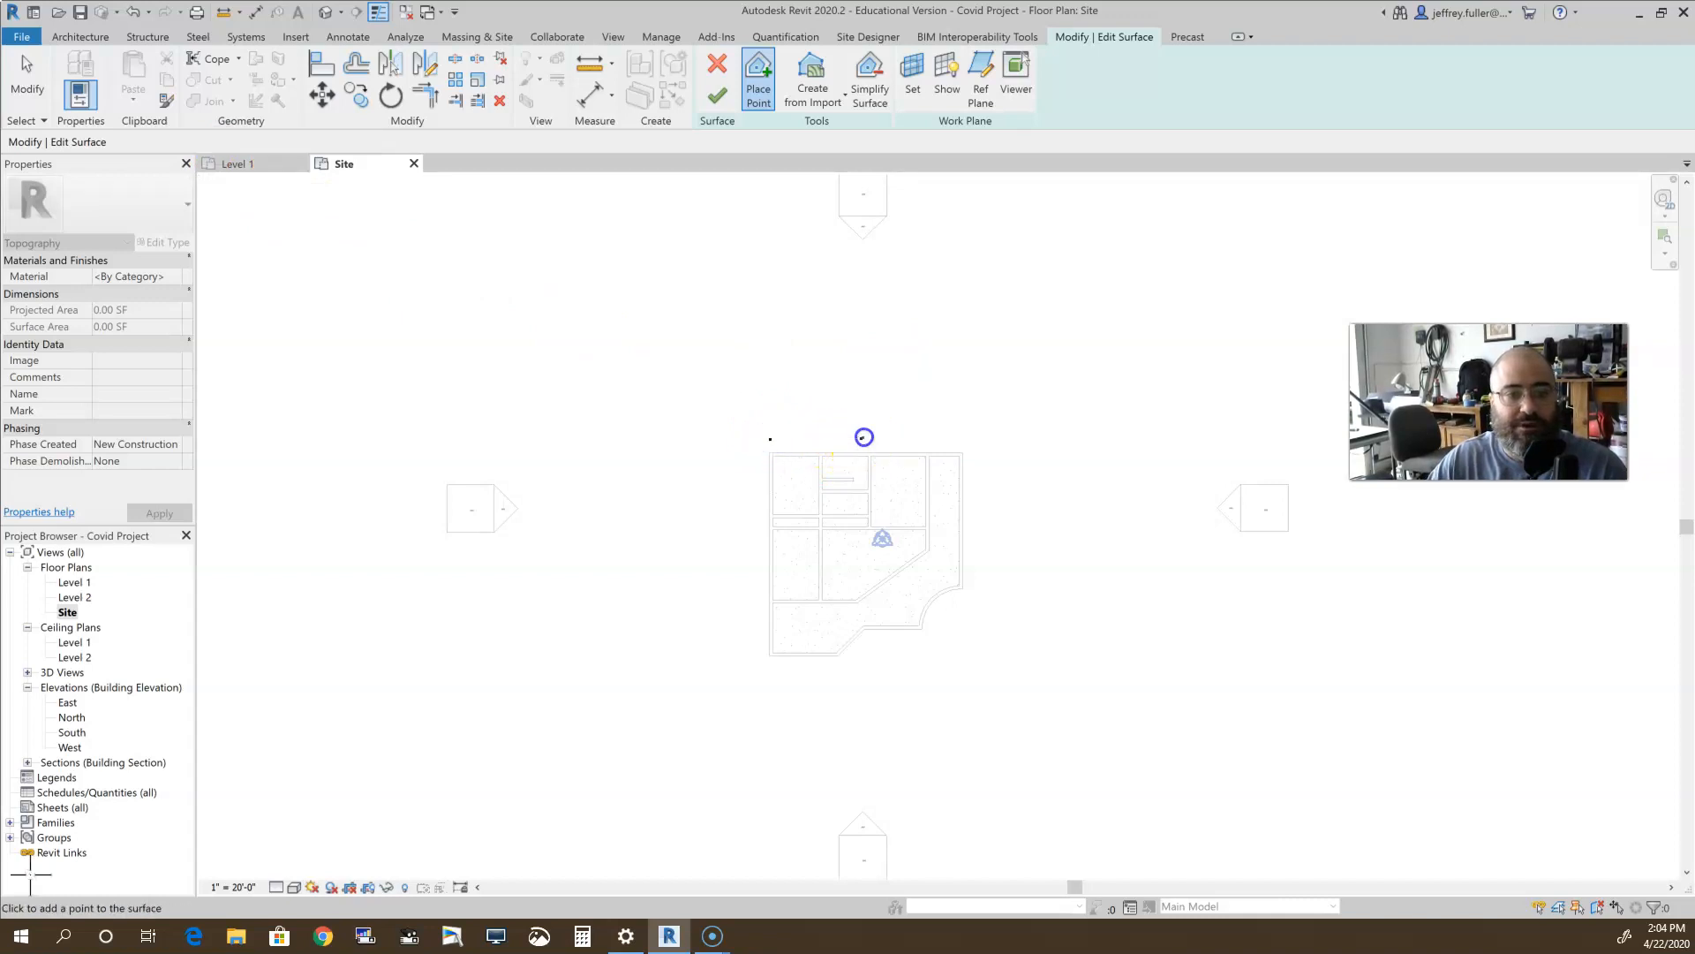
pyautogui.click(963, 439)
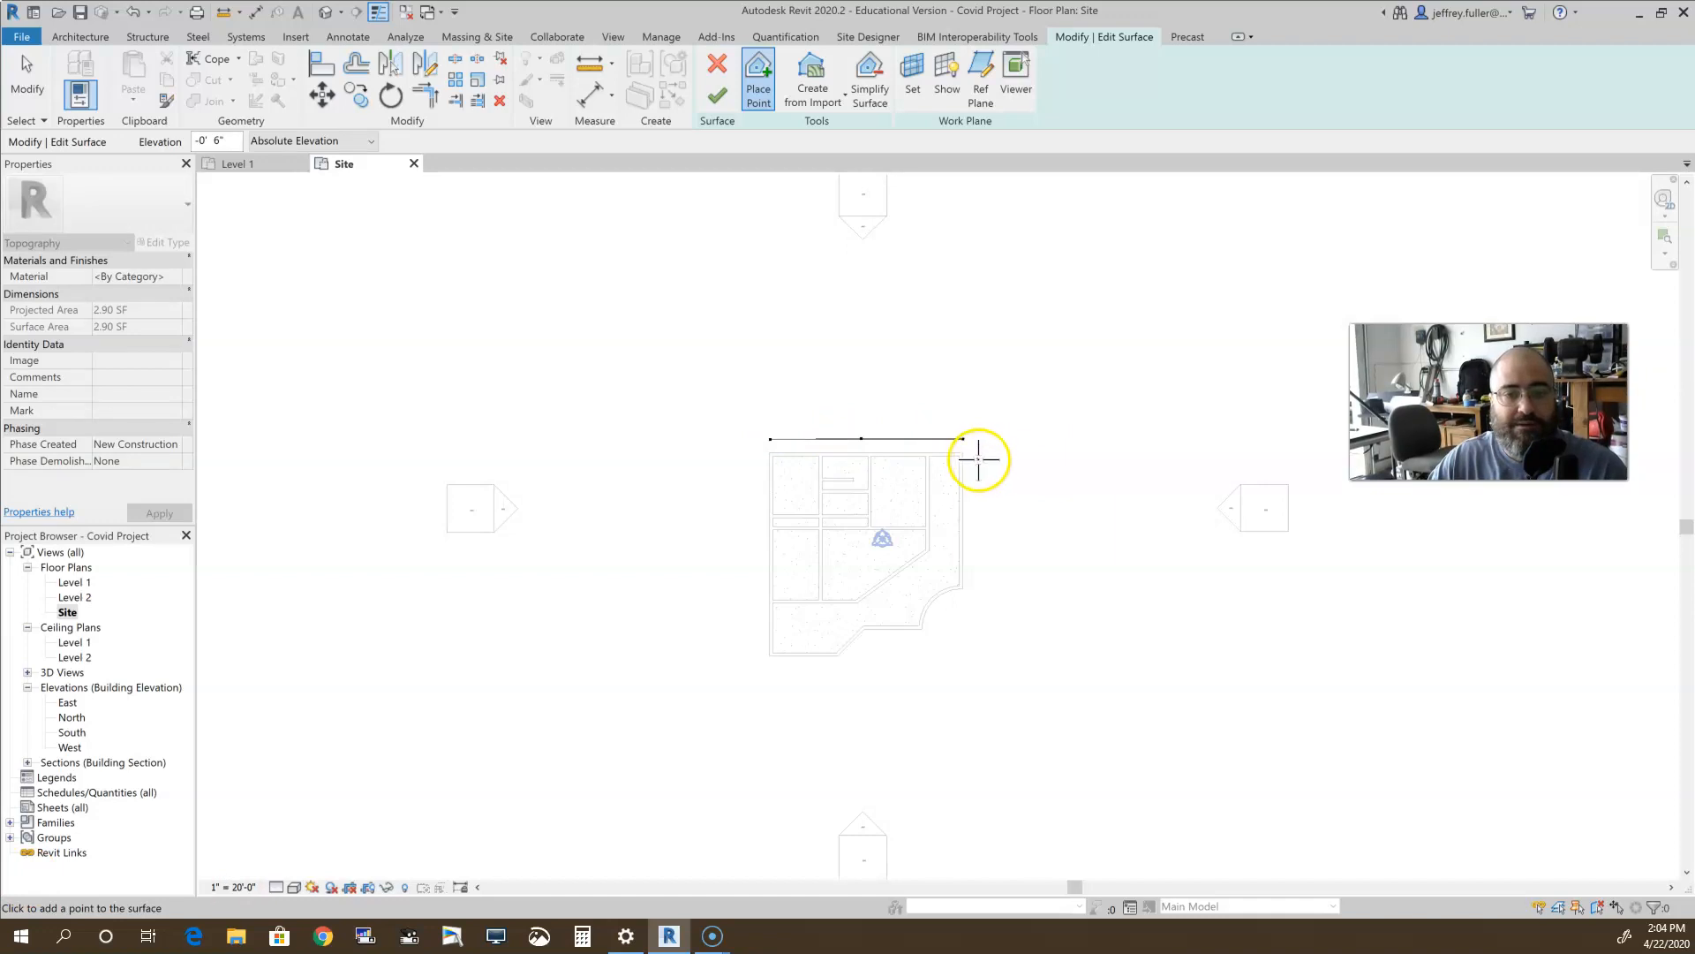
# Step: Place four more surface points at the -6" elevation just outside the building's east side, from the northeast corner to the southeast corner
pyautogui.click(978, 459)
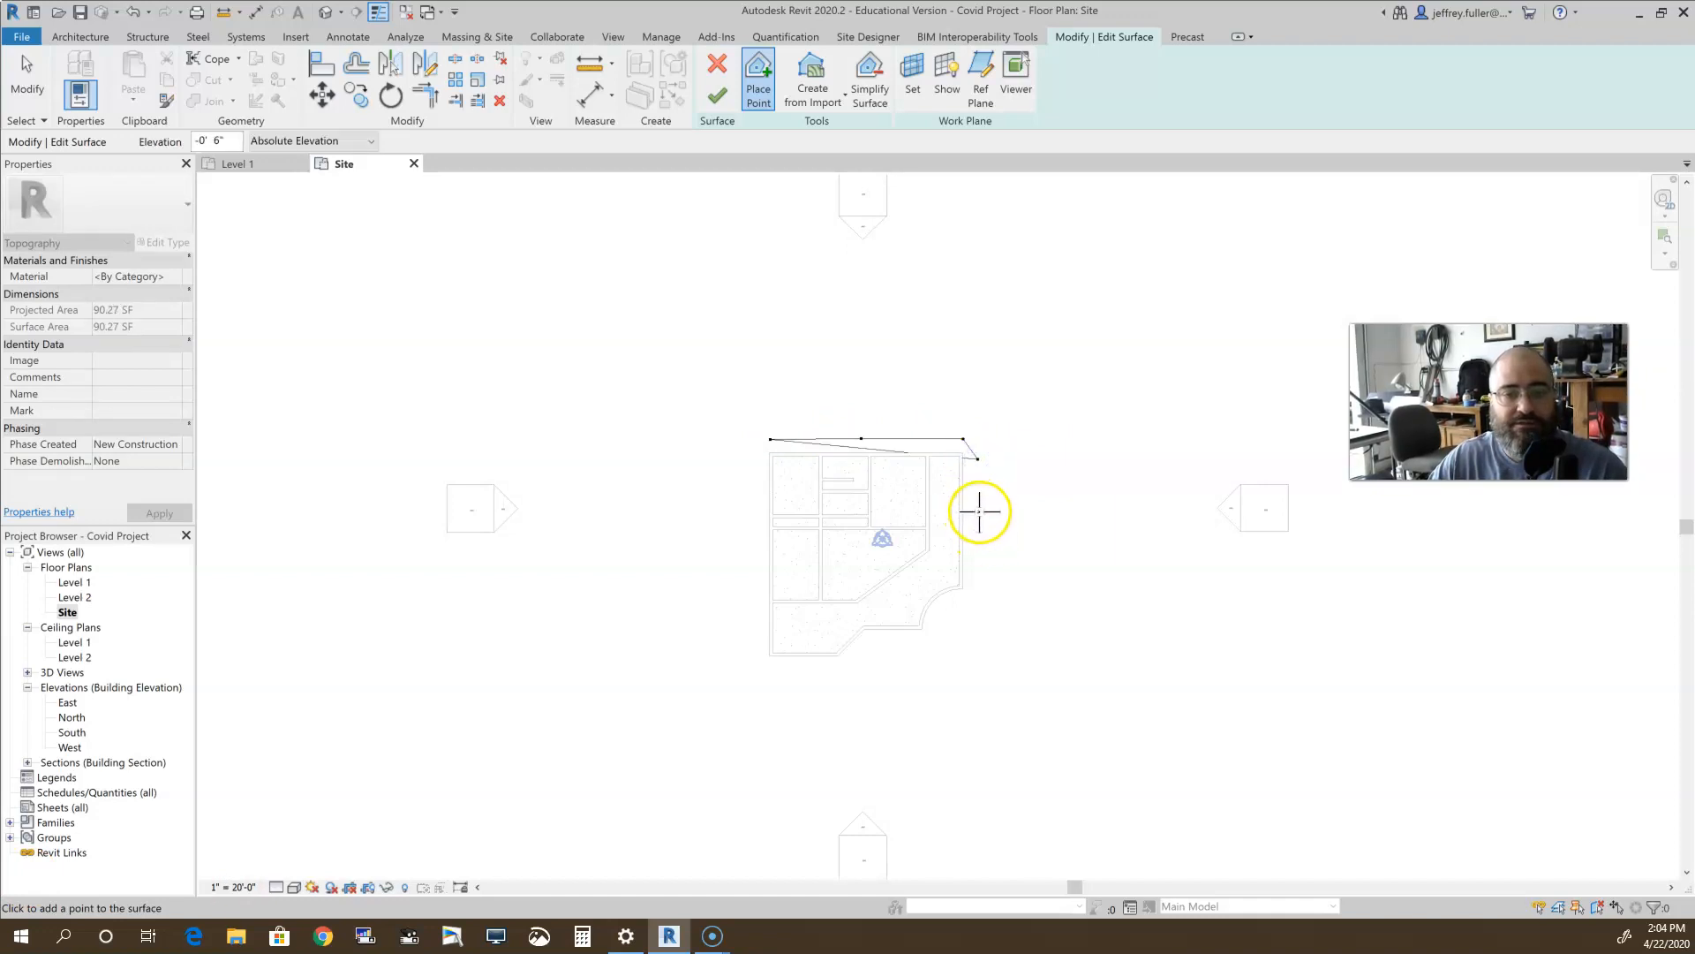
pyautogui.click(978, 519)
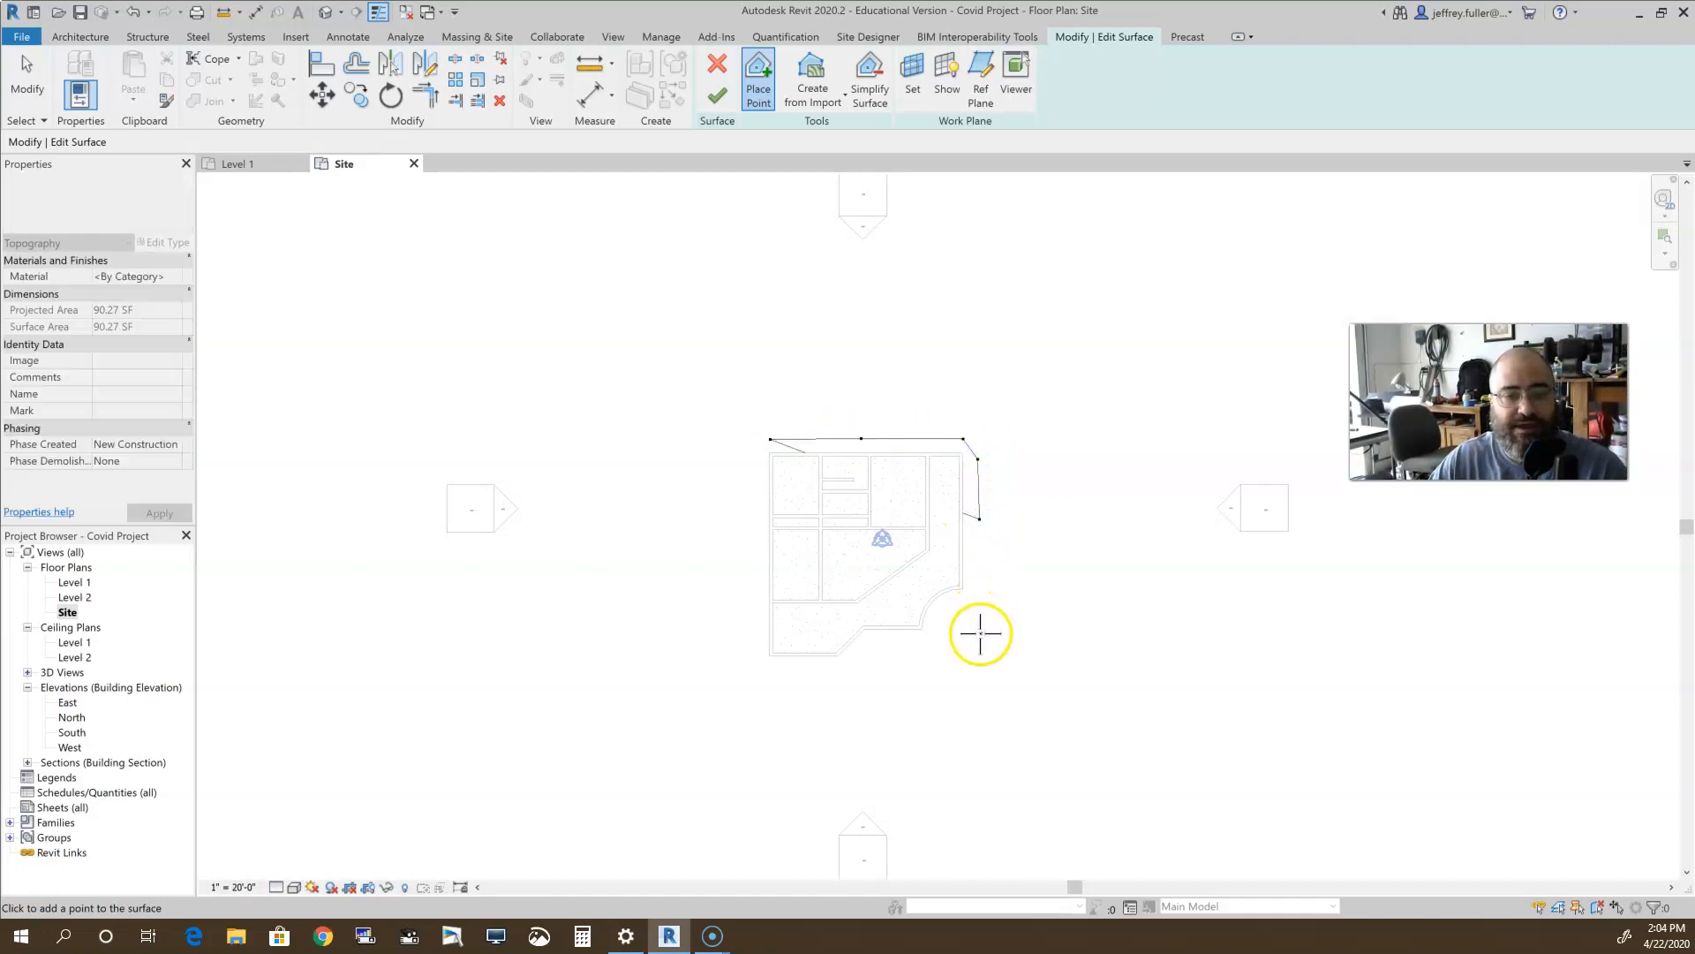
pyautogui.click(979, 640)
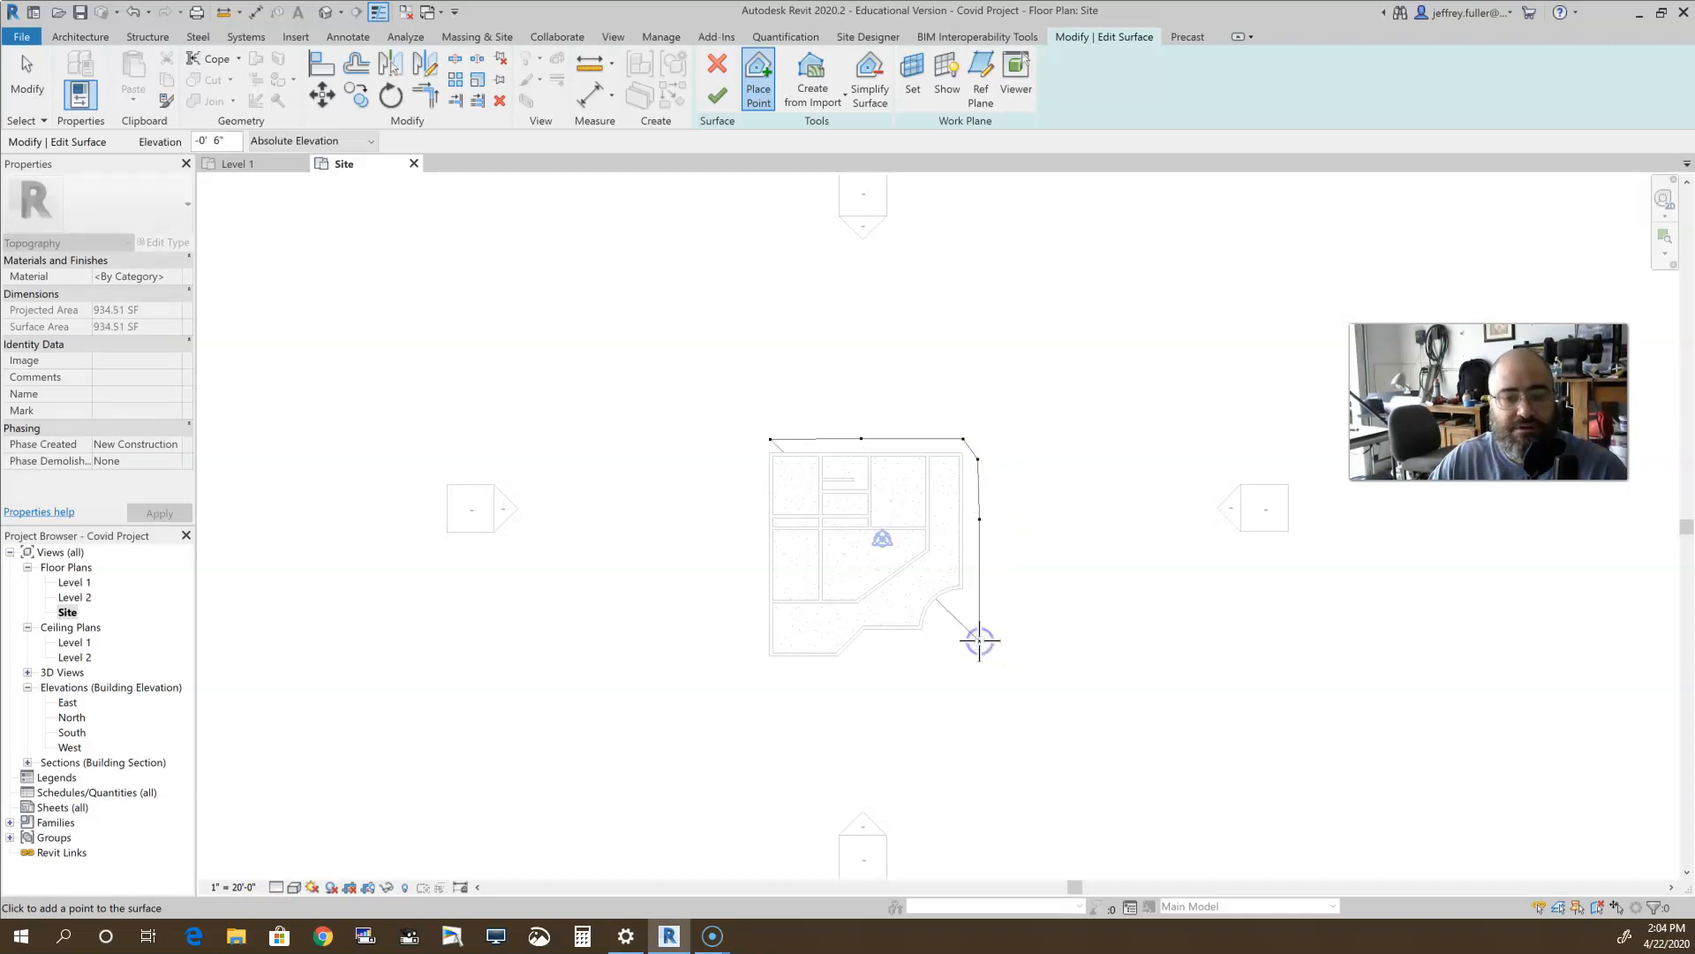
pyautogui.click(981, 671)
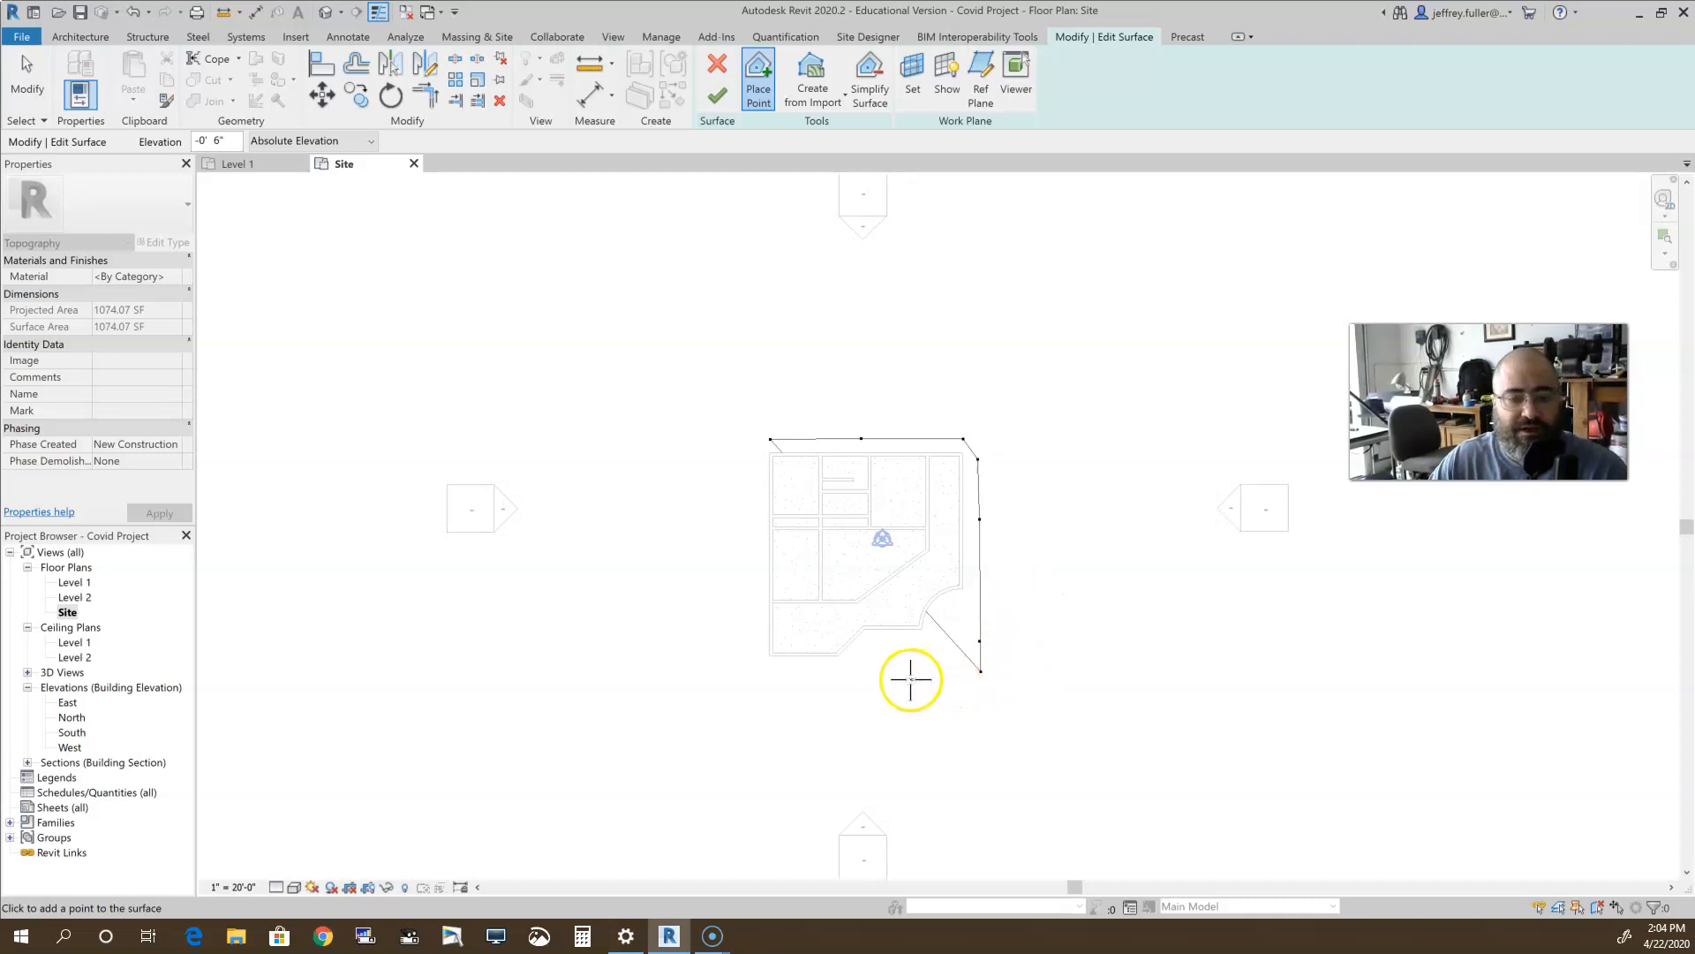
# Step: Close the -6" ring with two points south of the building and three up its west side to the northwest corner
pyautogui.click(896, 677)
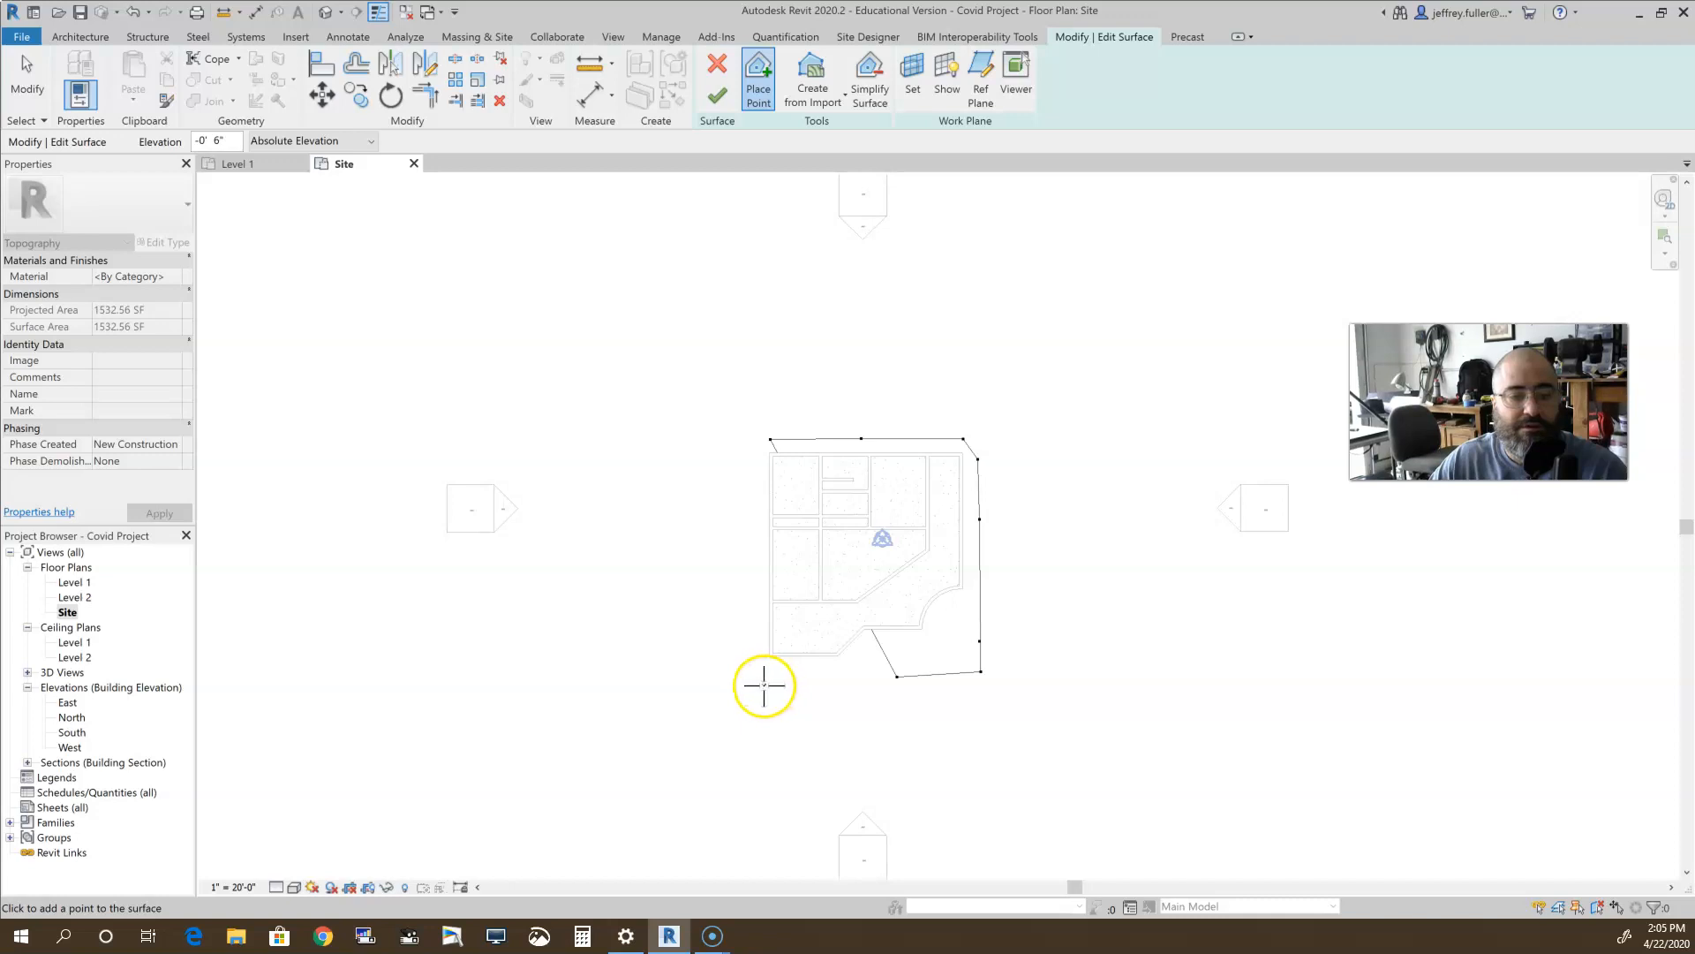
pyautogui.click(764, 684)
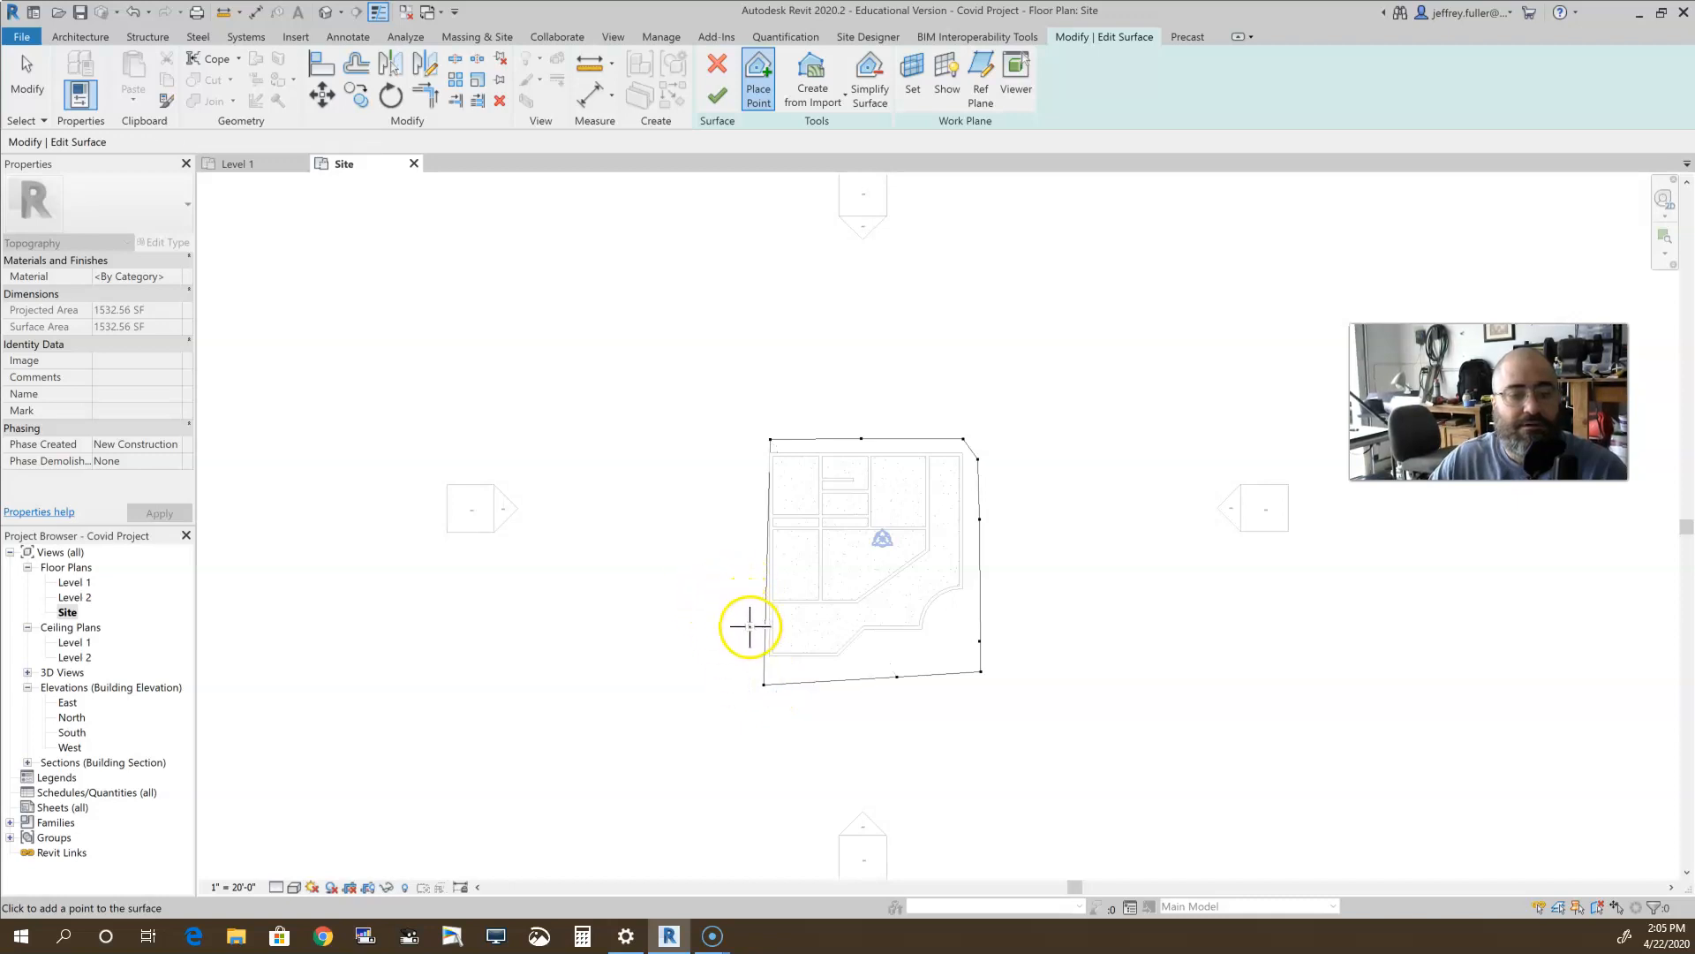
pyautogui.click(749, 633)
pyautogui.click(746, 522)
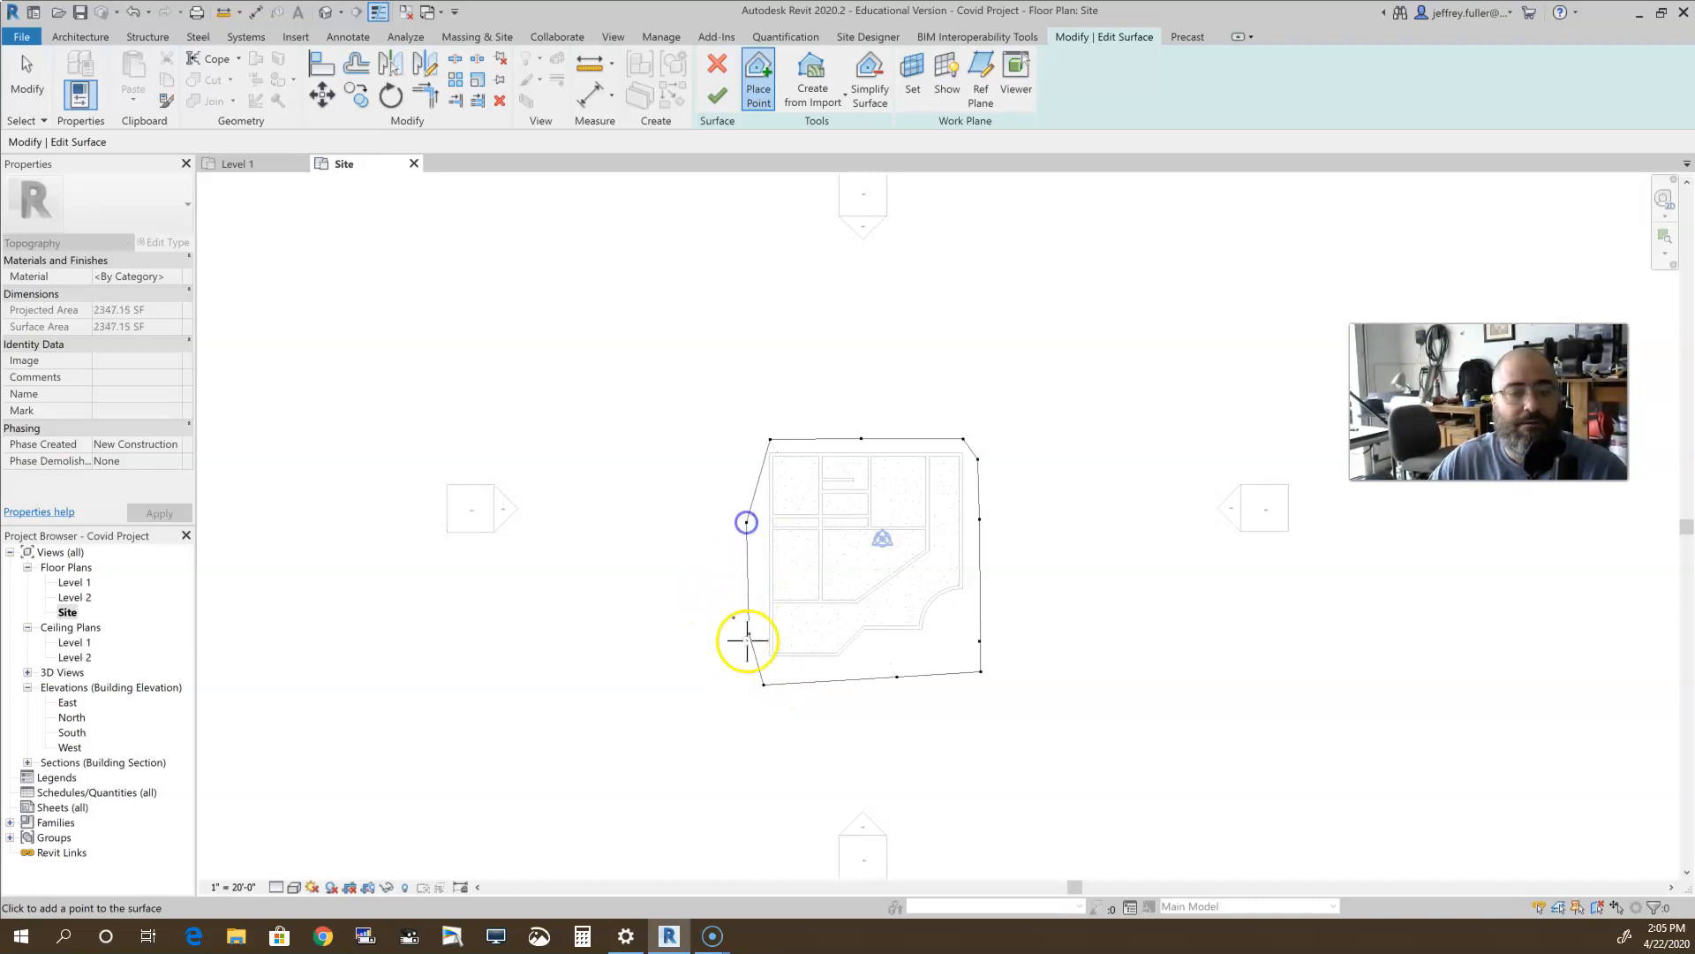
pyautogui.click(745, 444)
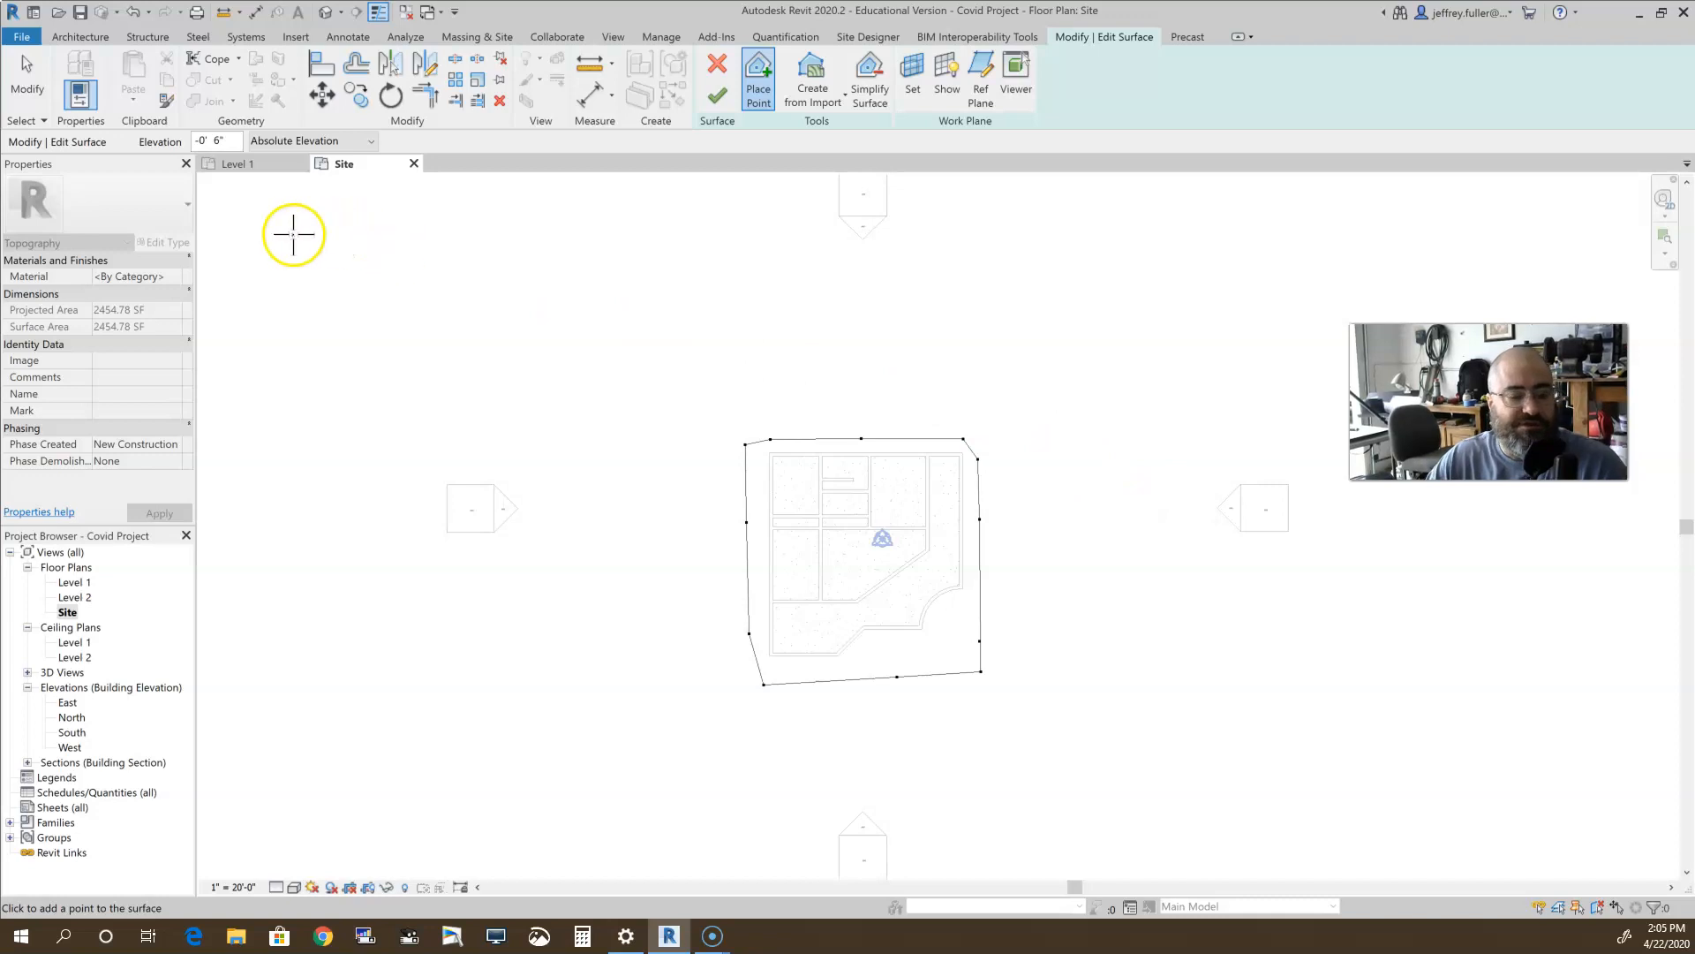
# Step: Set the point elevation to 0' 0" and place three points east of the first ring, from northeast to southeast
pyautogui.scroll(-1, 1073, 393)
pyautogui.moveTo(1095, 417); pyautogui.dragTo(968, 344, button='middle')
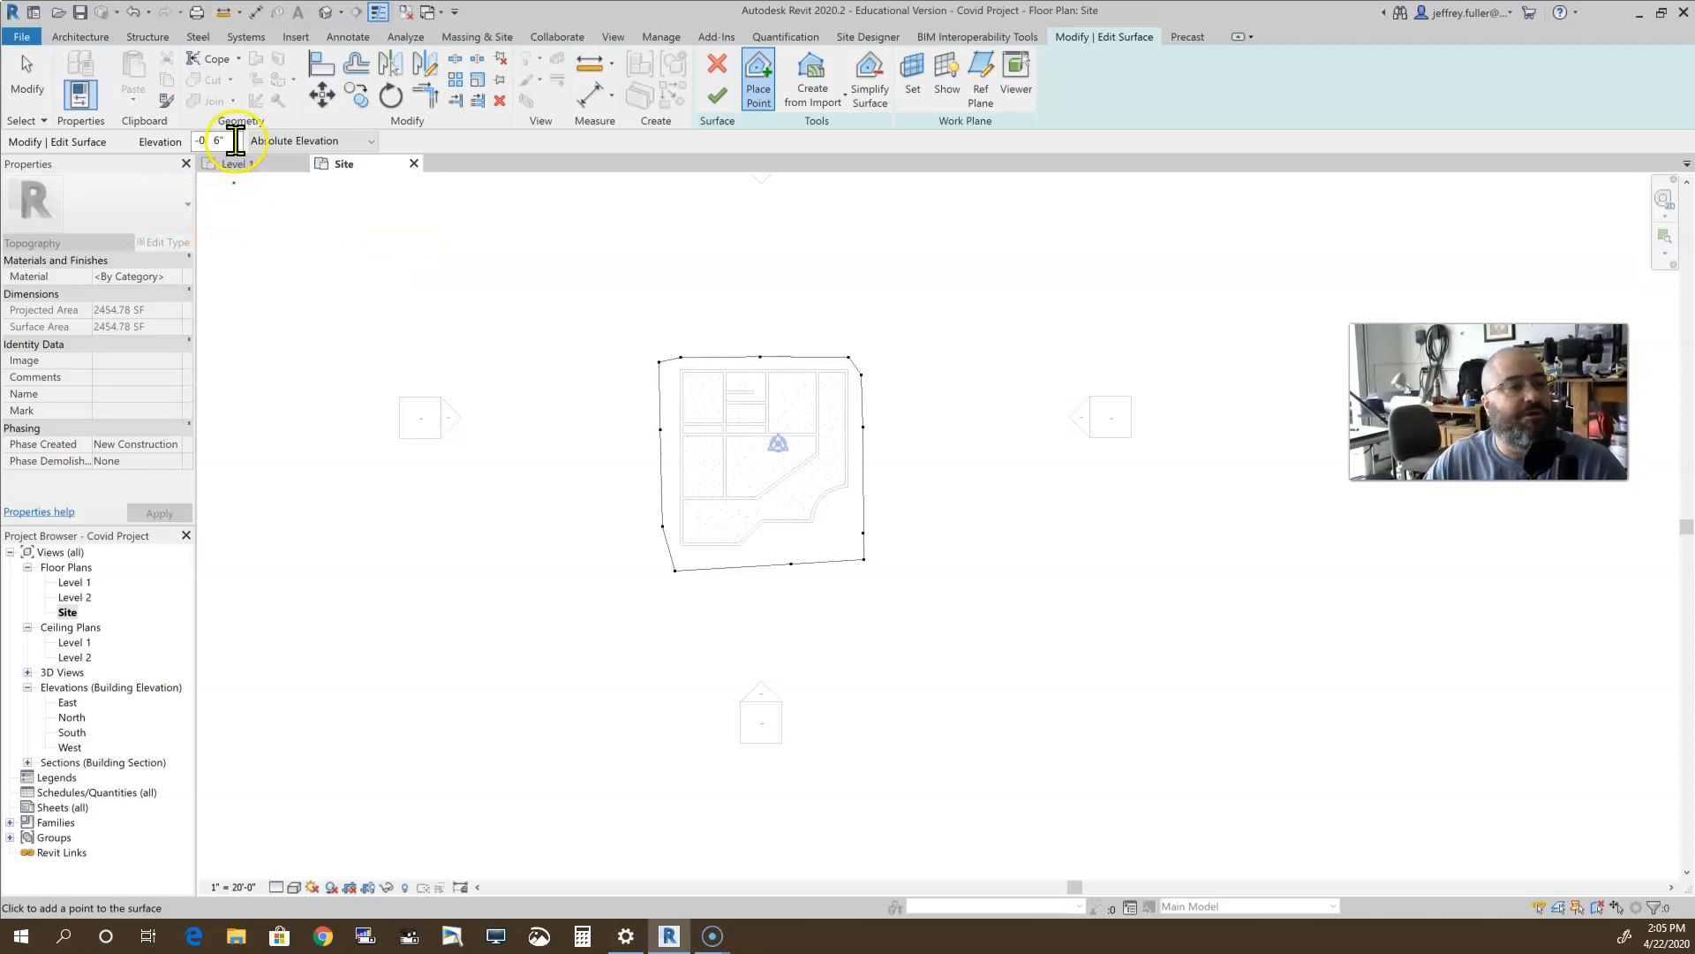
pyautogui.click(236, 139)
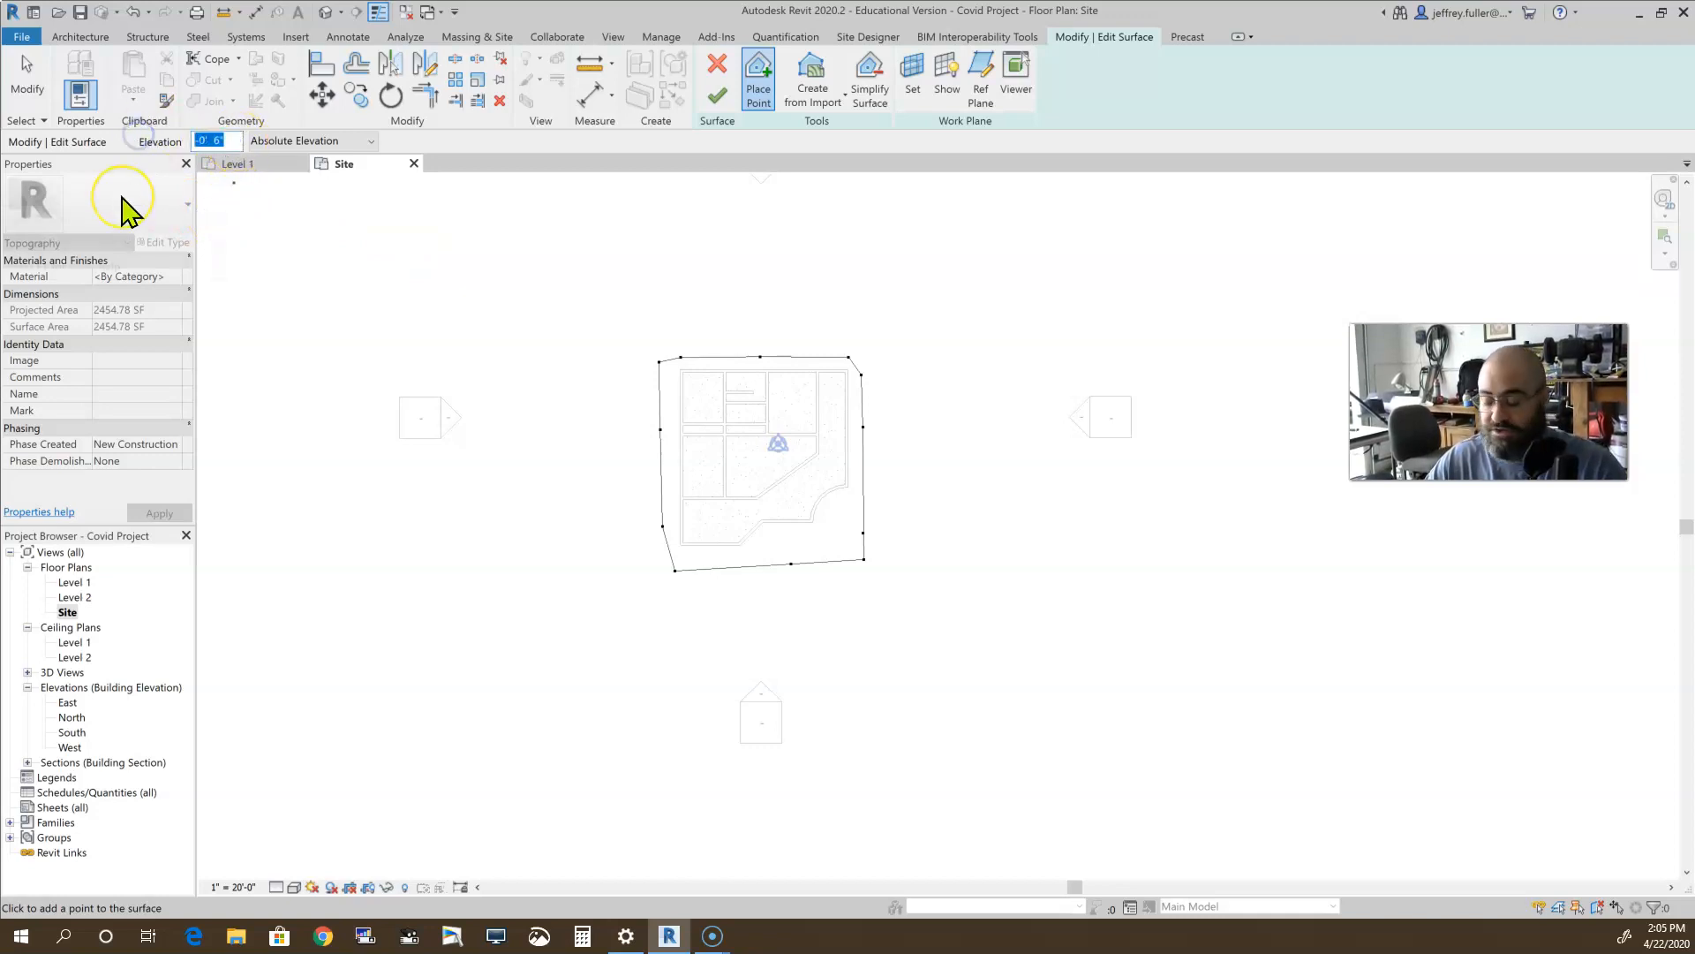
pyautogui.write('0')
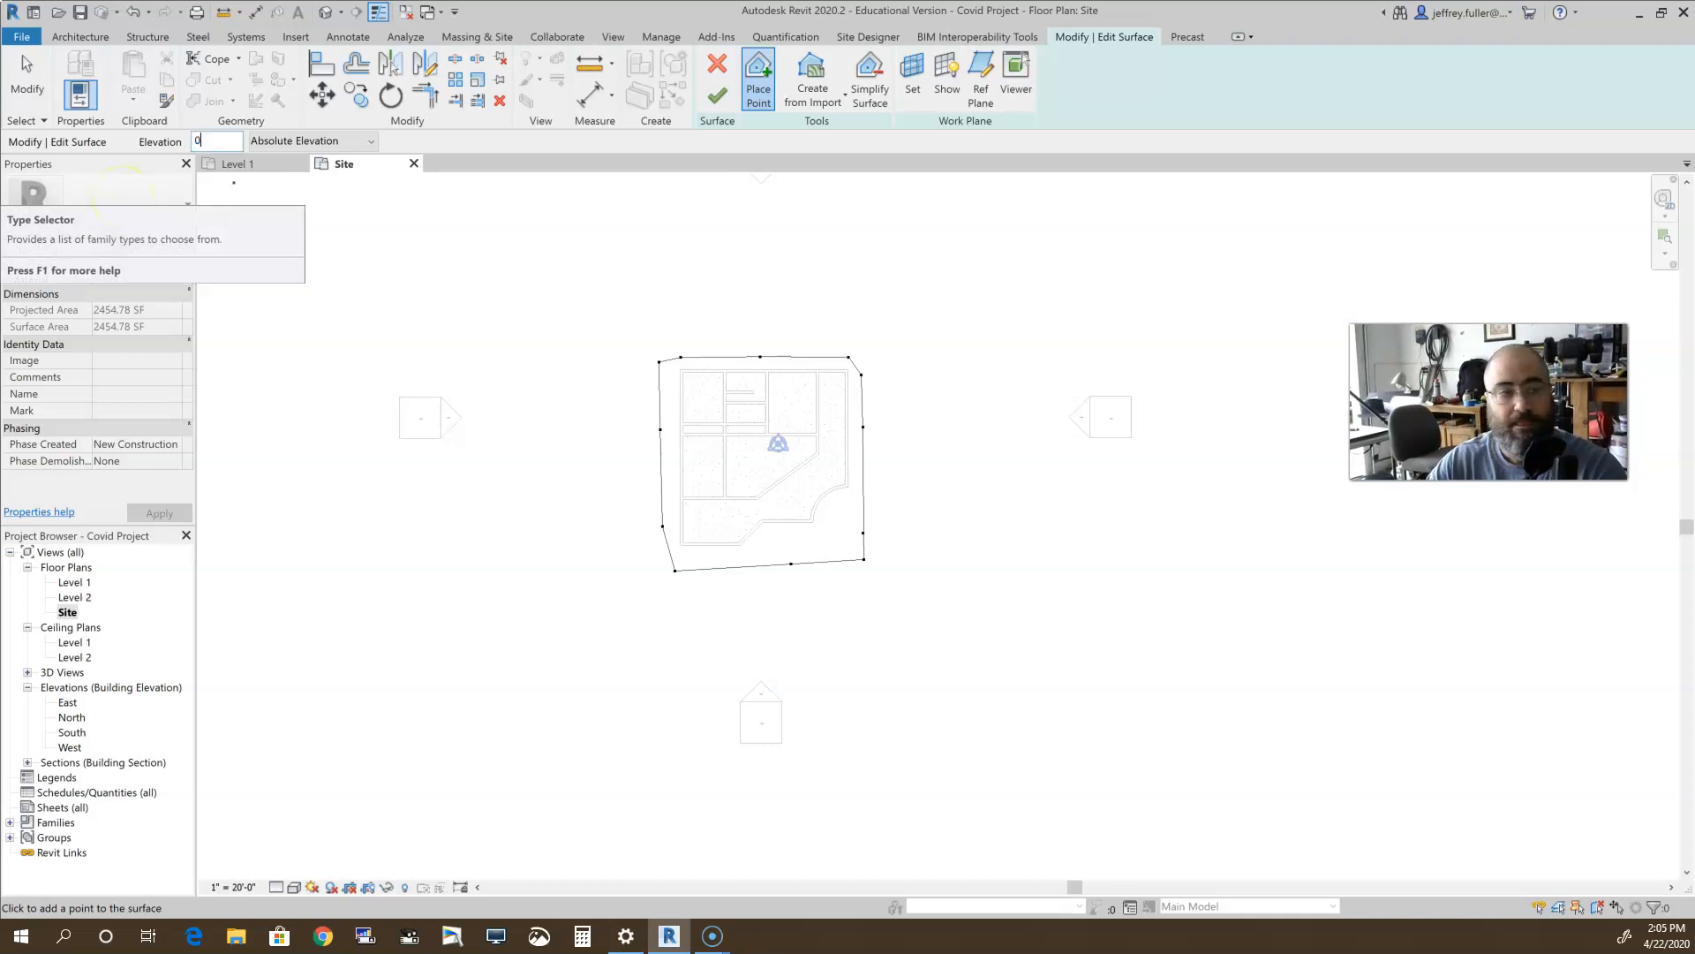
pyautogui.press('Return')
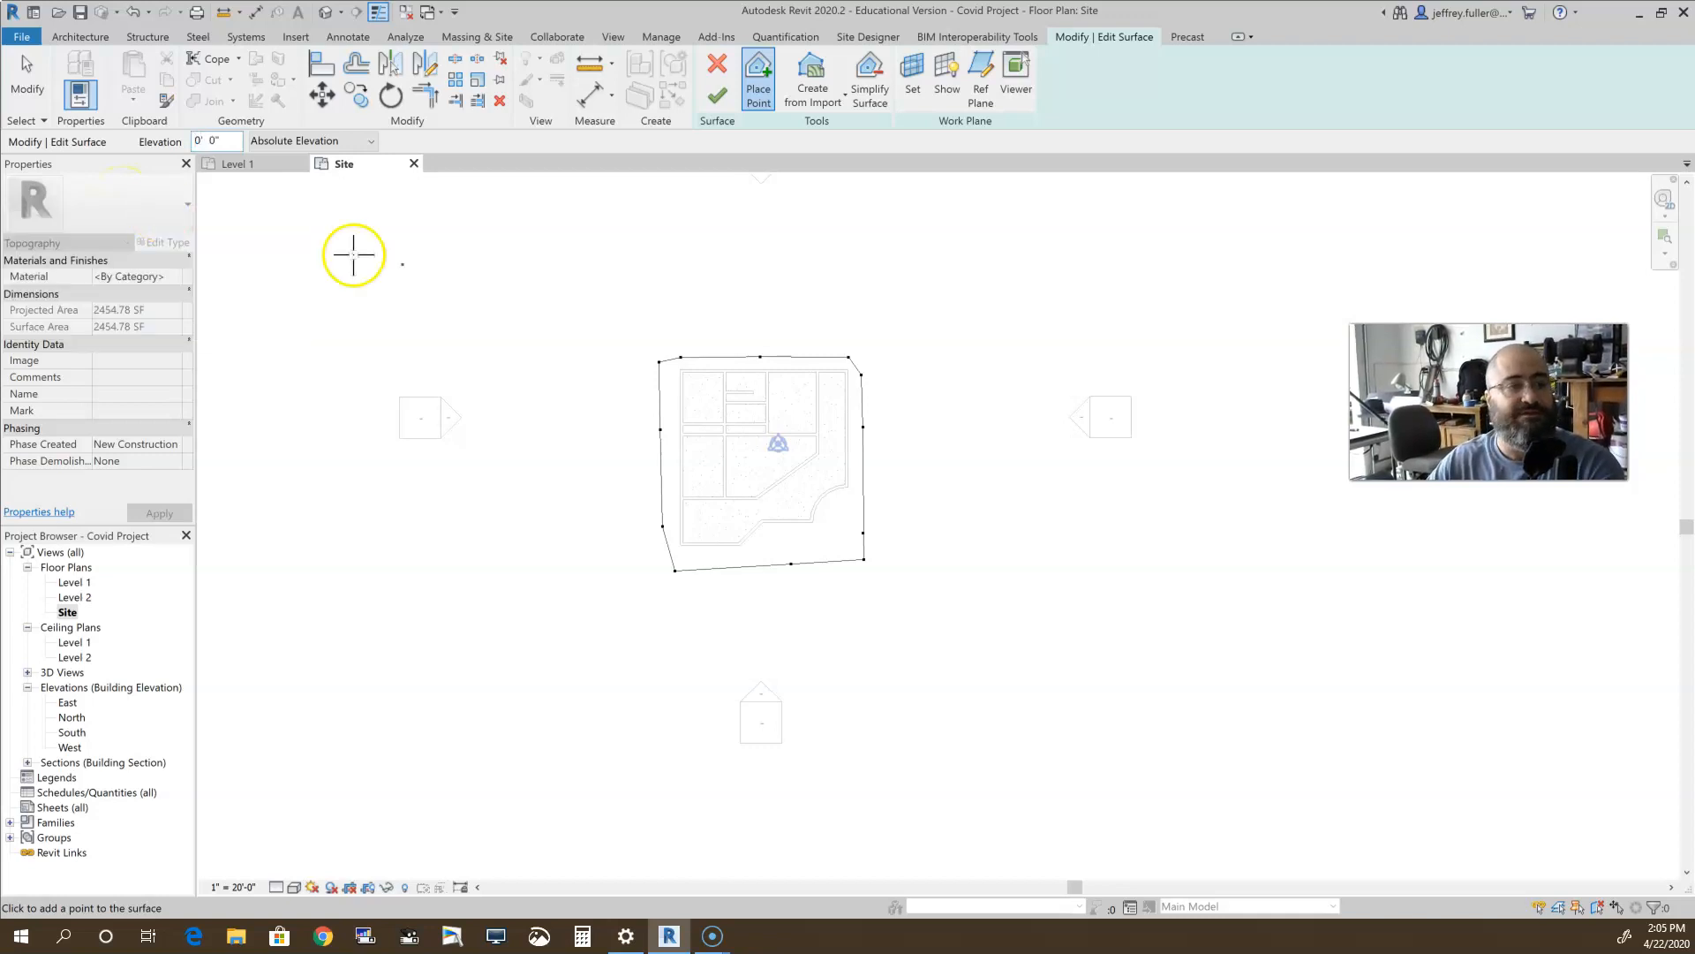
pyautogui.click(907, 353)
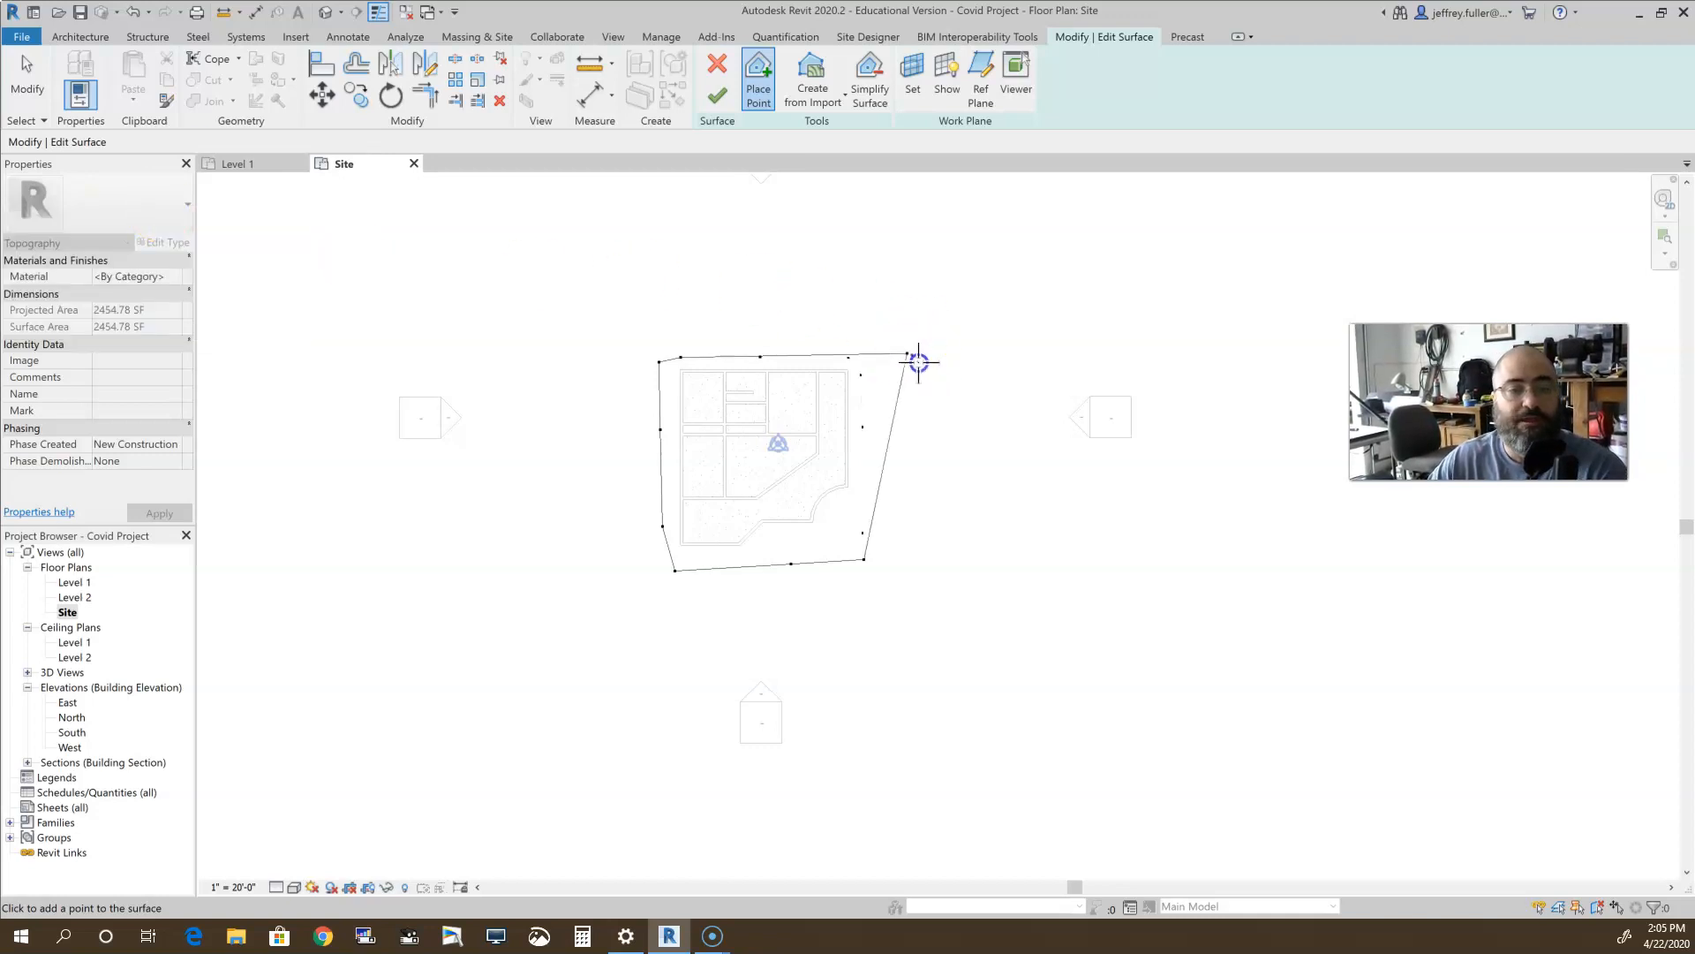
pyautogui.click(923, 433)
pyautogui.click(904, 564)
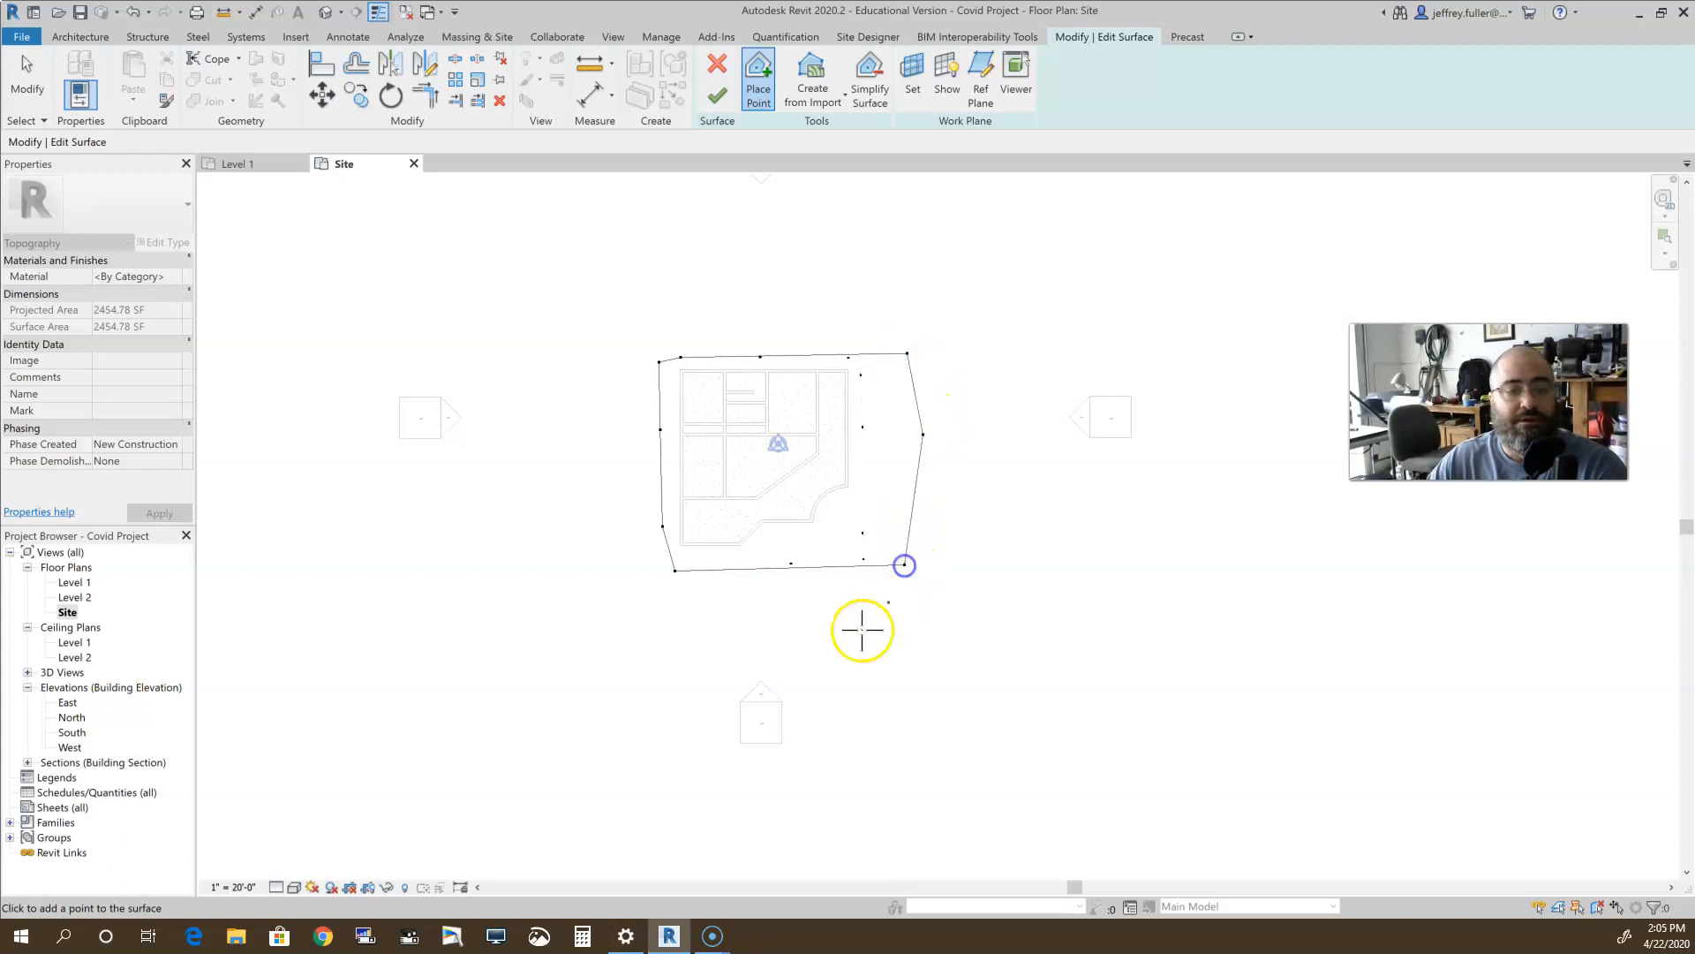
# Step: Complete the outer ring at 0' 0" elevation with six points running around the south, west and north sides
pyautogui.click(761, 630)
pyautogui.click(585, 583)
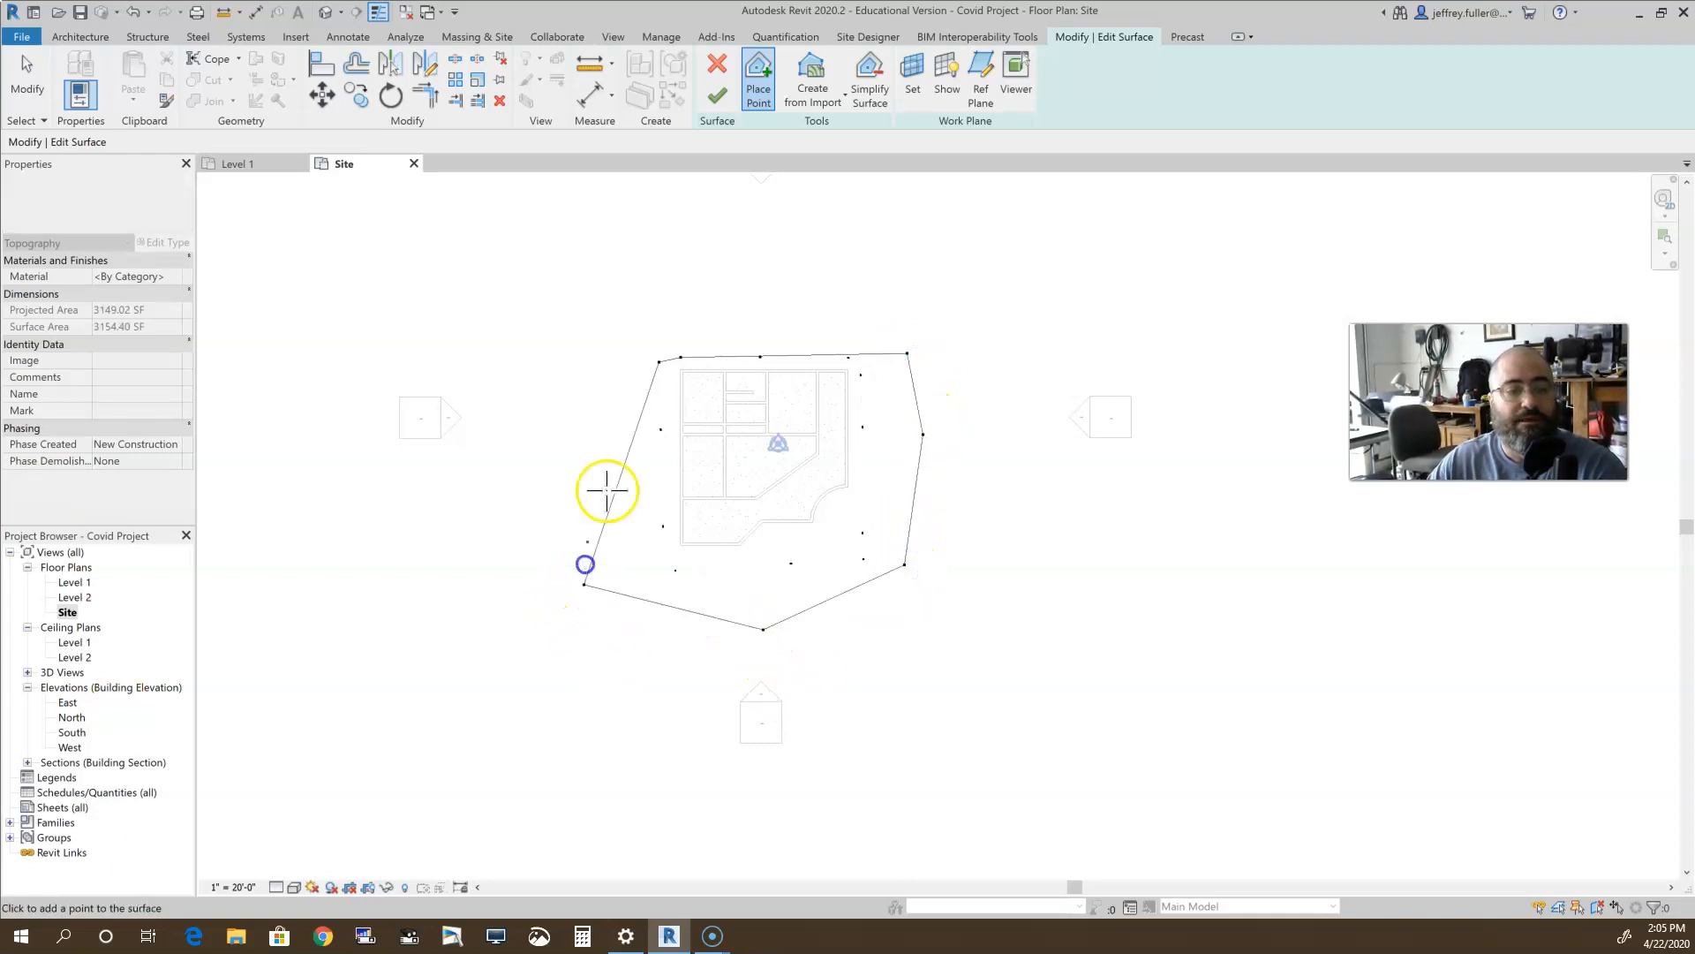
pyautogui.click(583, 428)
pyautogui.click(624, 315)
pyautogui.click(770, 283)
pyautogui.click(898, 299)
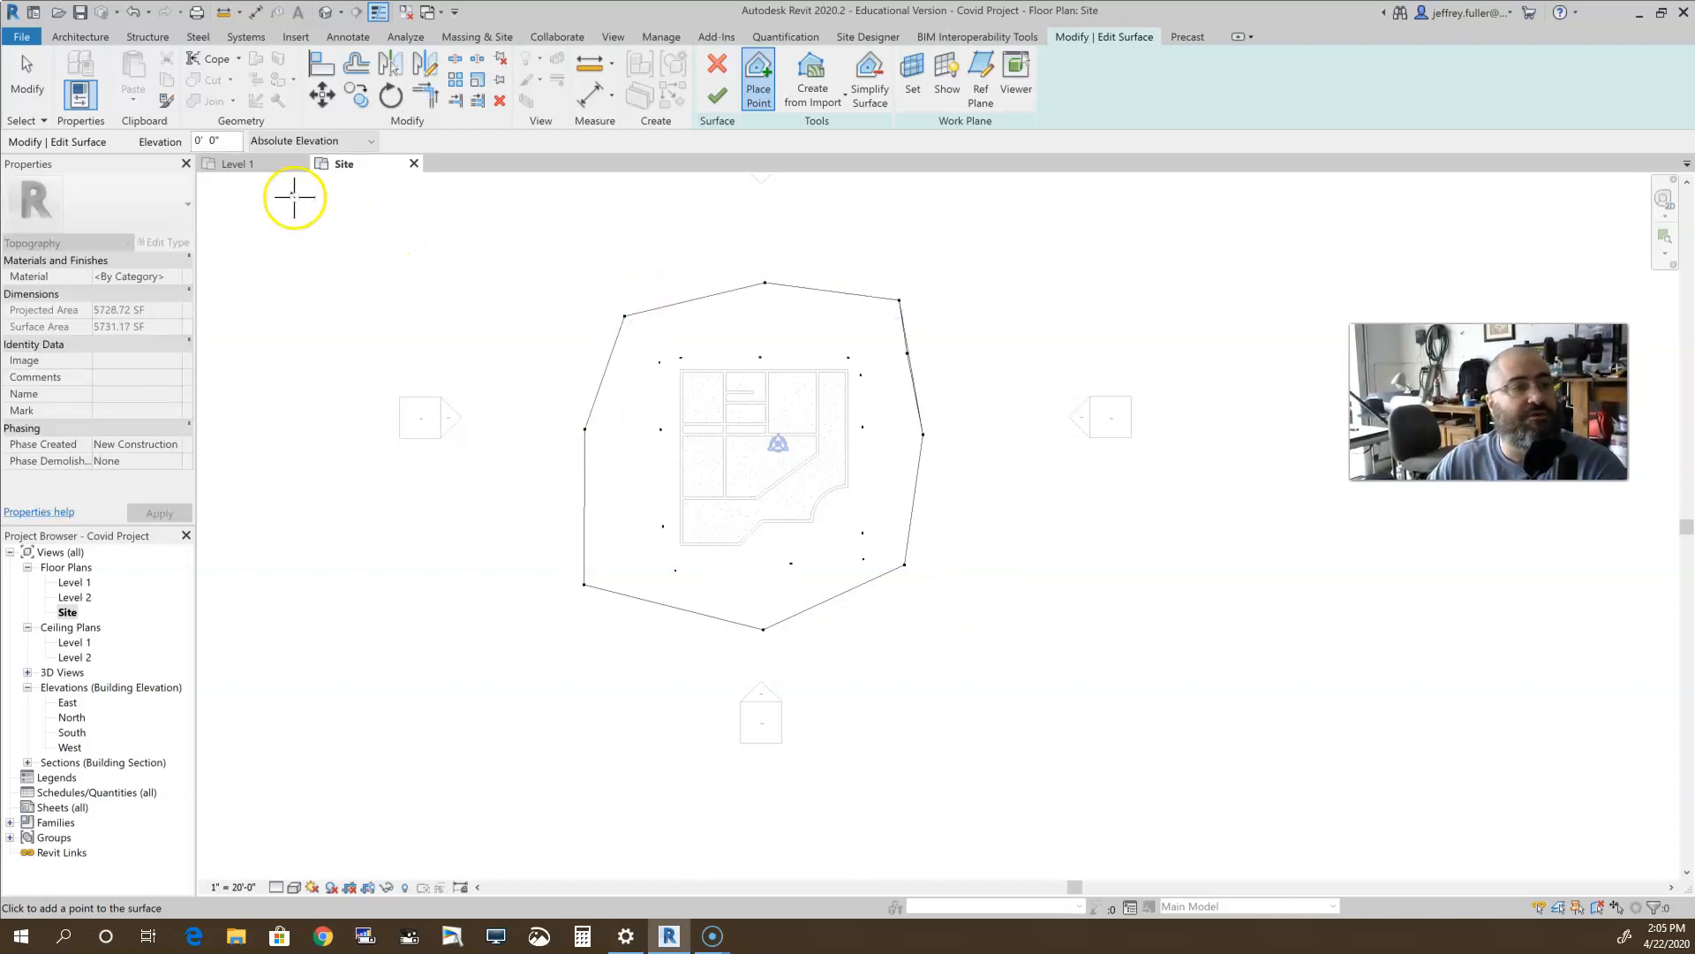
# Step: Set the point elevation to -20" and place four points from east to west beyond the surface's southern edge
pyautogui.click(236, 141)
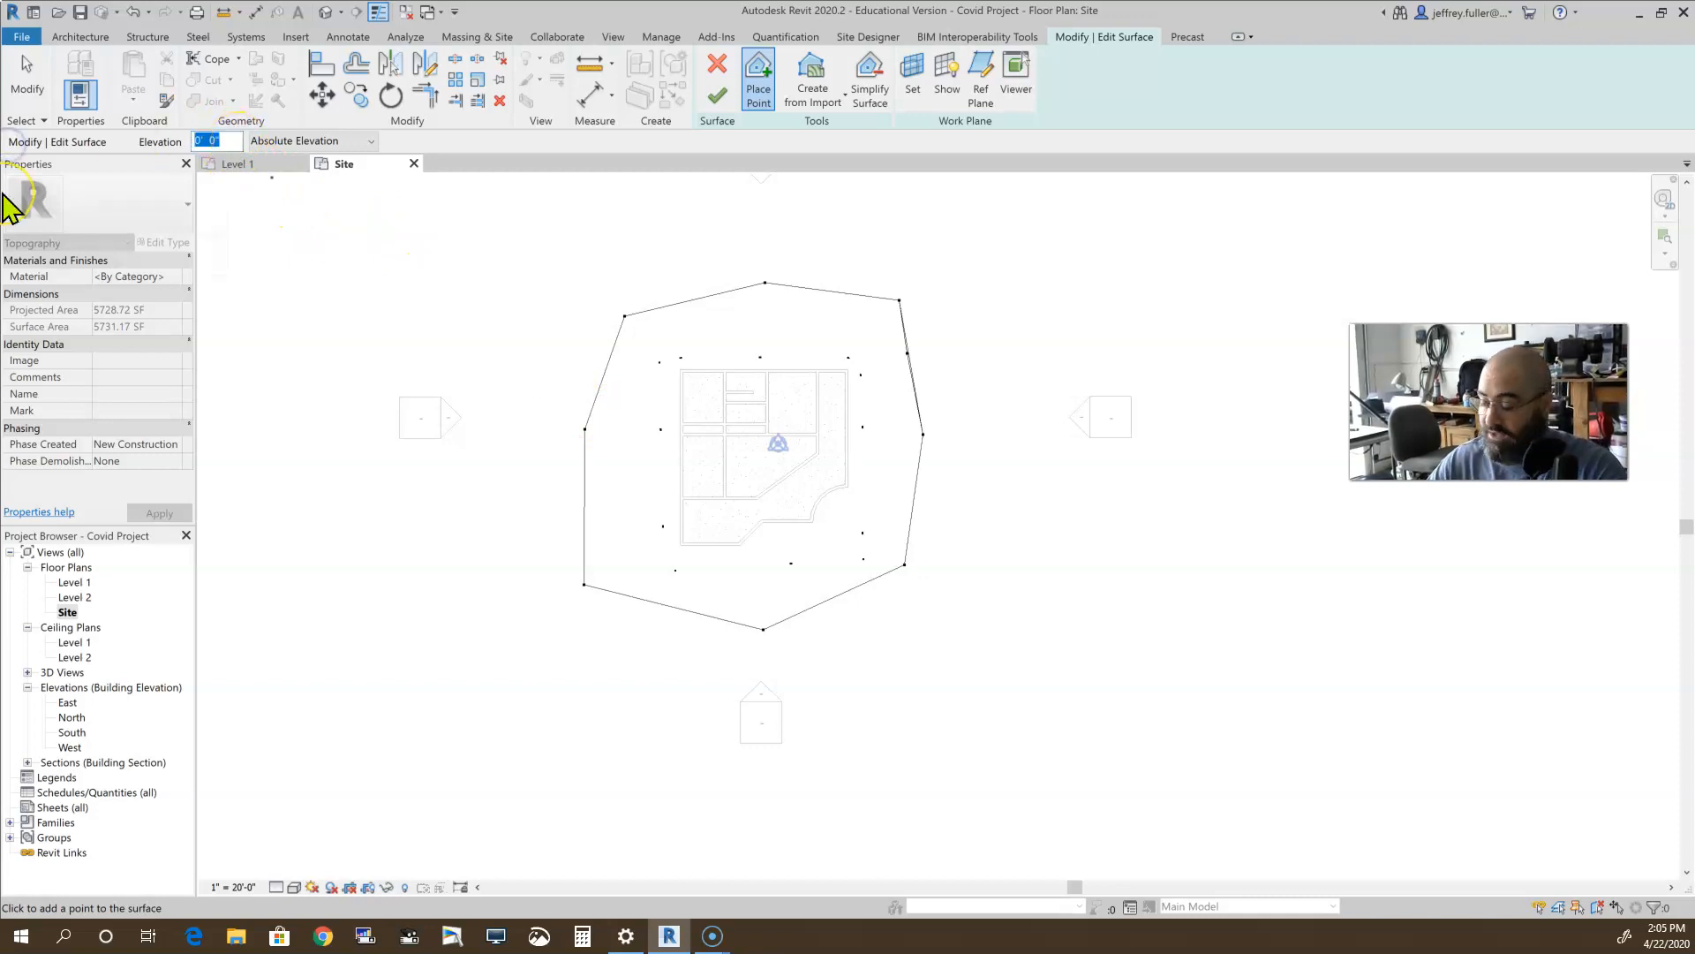
pyautogui.write('-20')
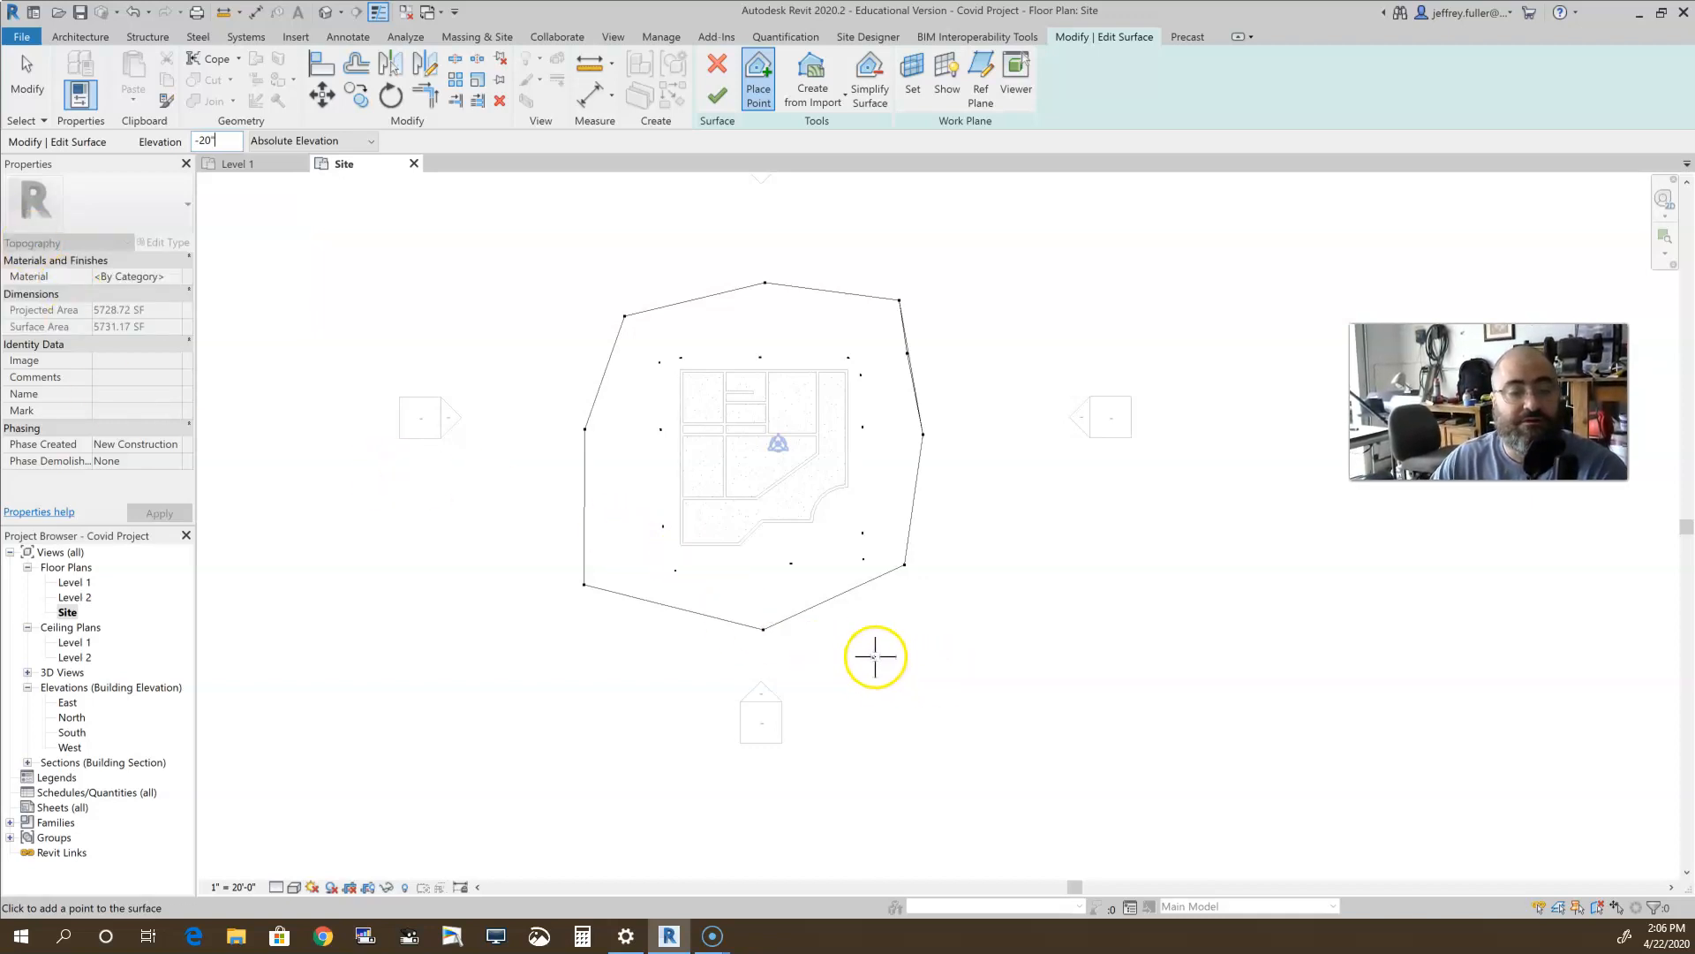
pyautogui.click(876, 652)
pyautogui.click(768, 672)
pyautogui.click(641, 671)
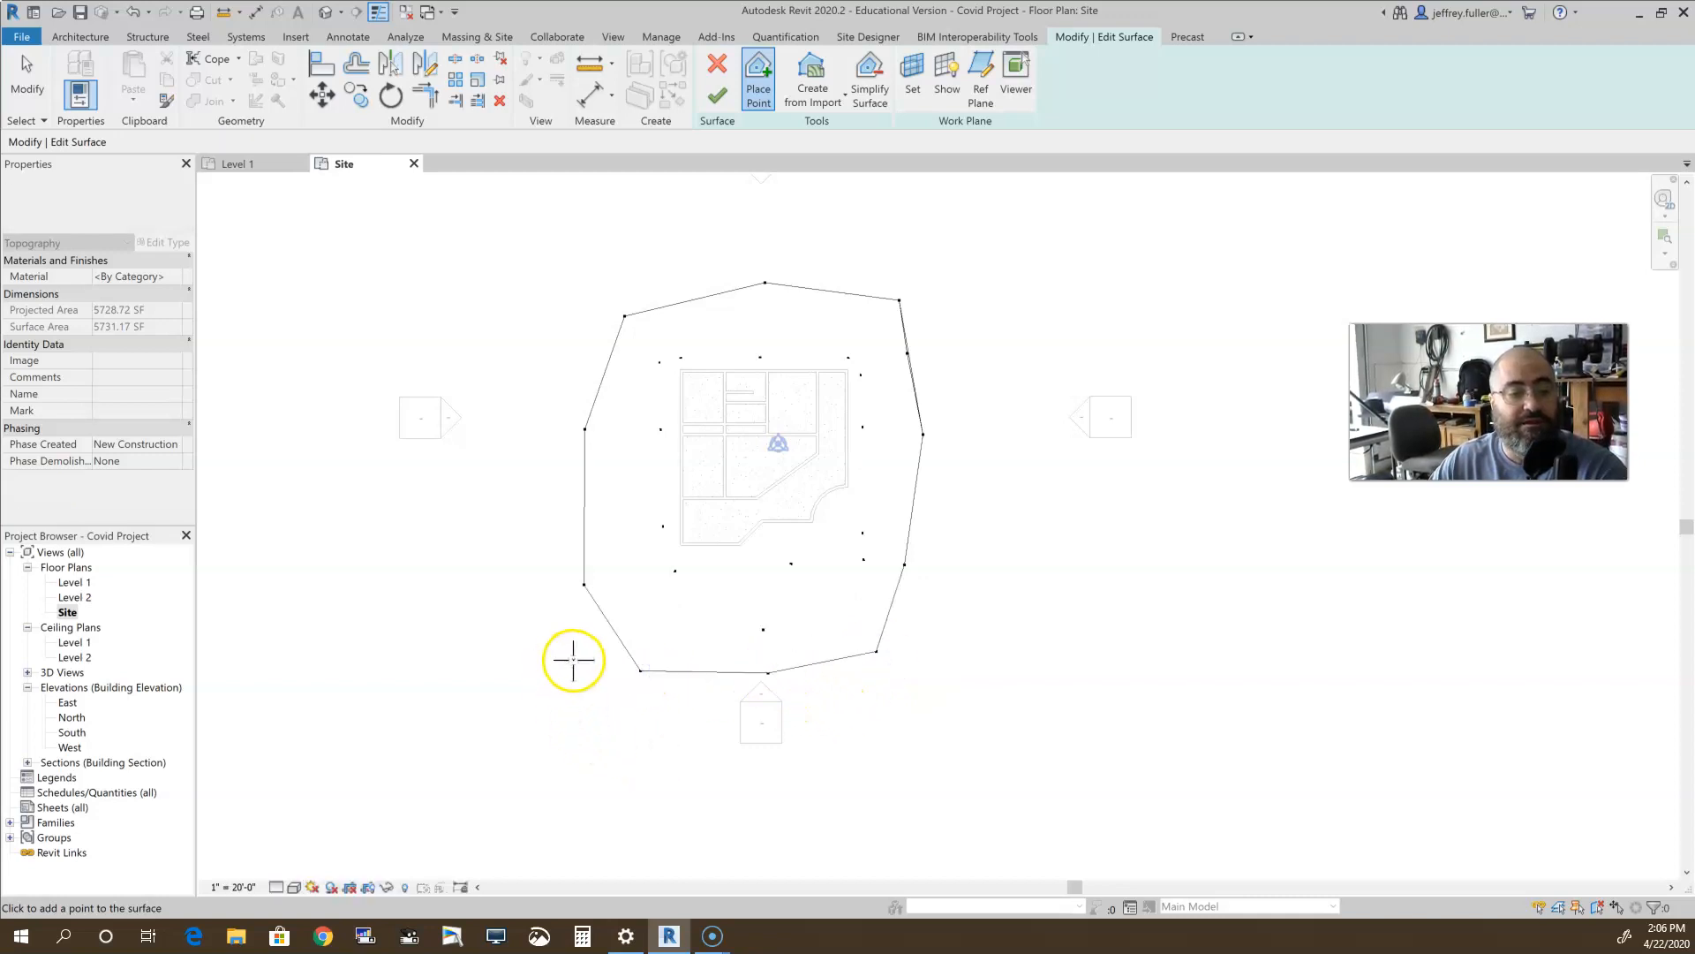
pyautogui.click(575, 661)
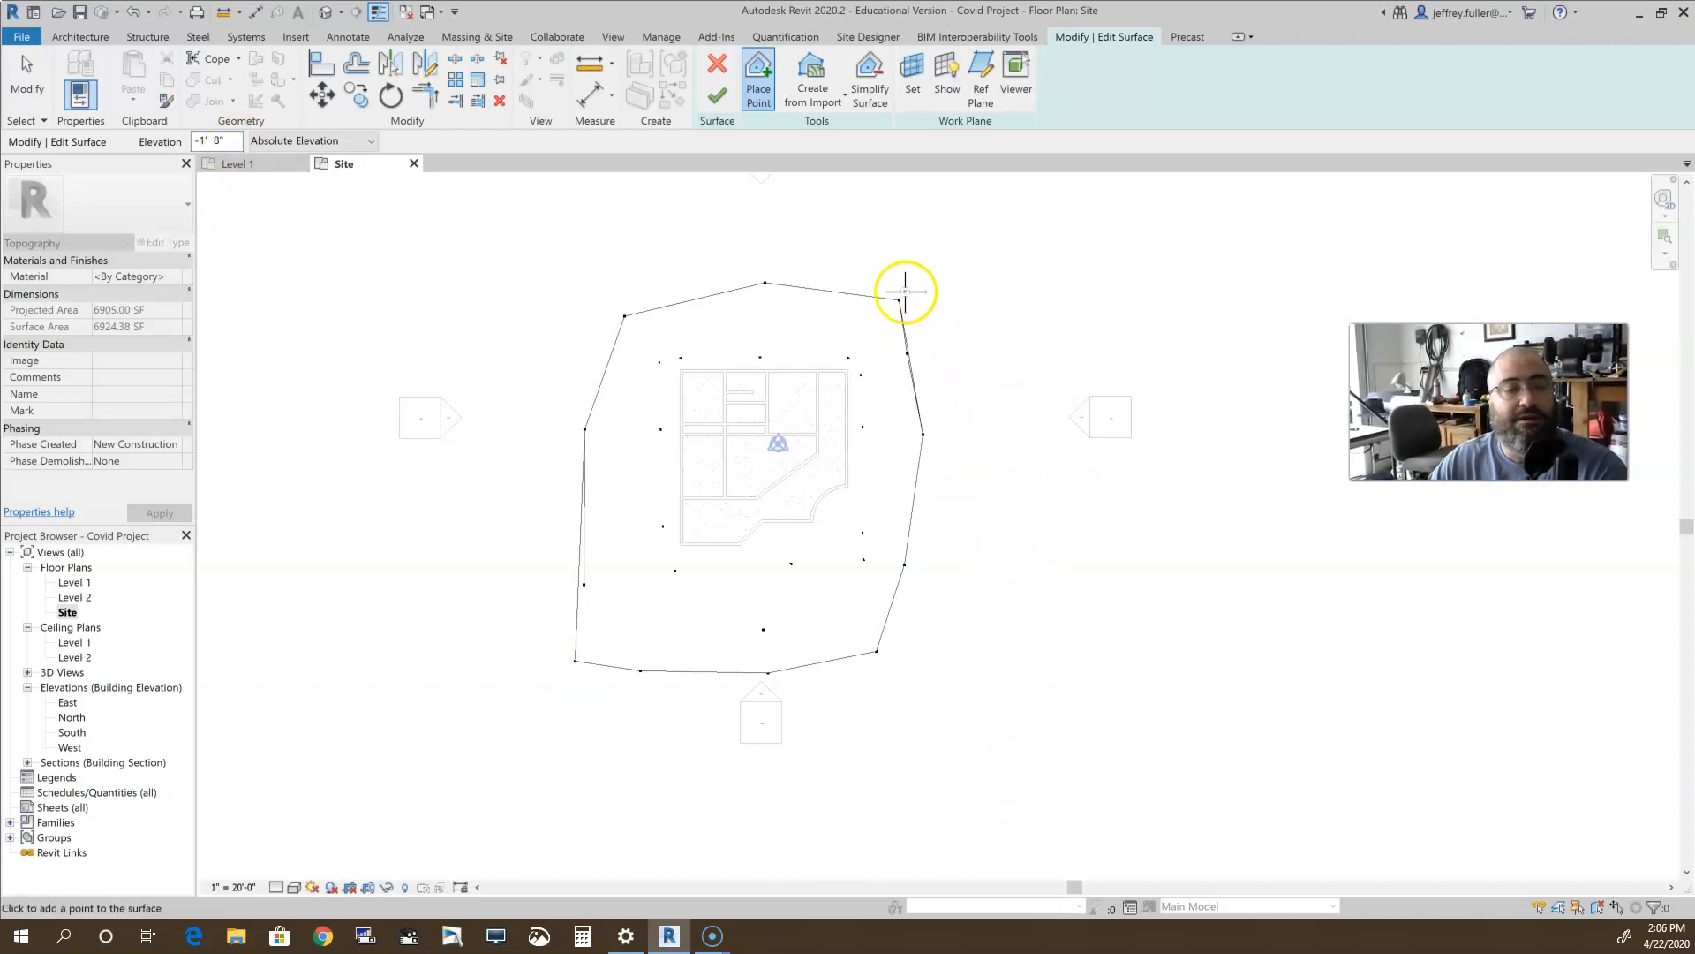
# Step: Set the point elevation to 10' 0", place five points around the surface's northeast corner and finish the surface
pyautogui.click(219, 141)
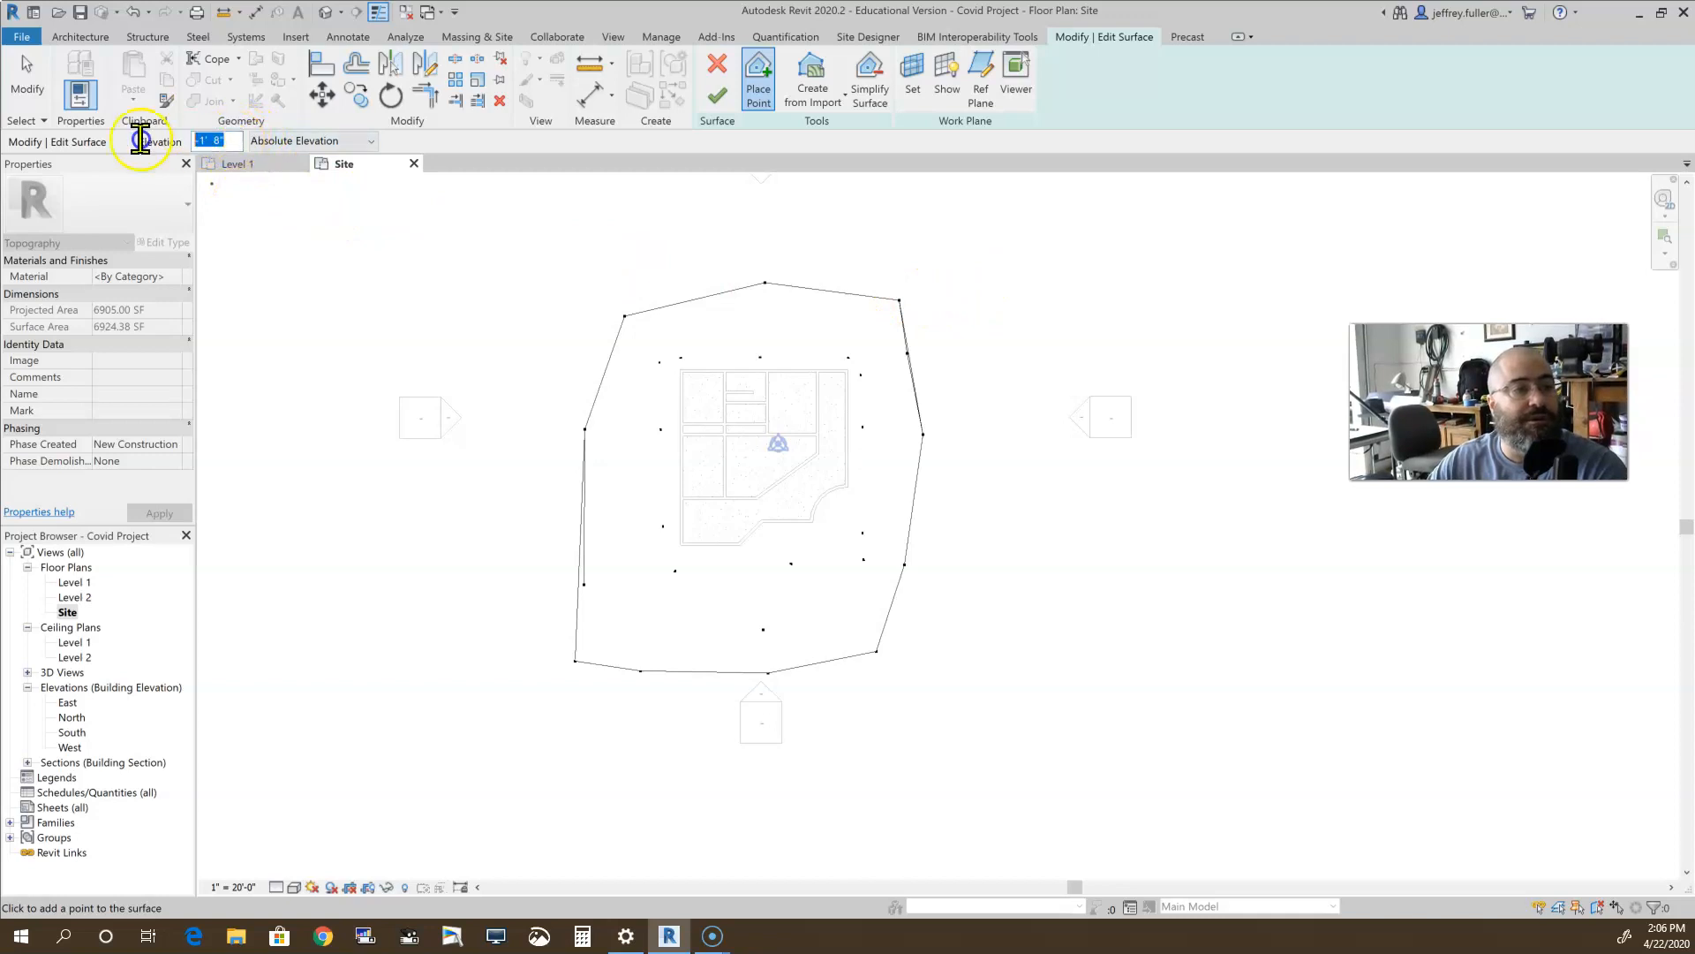
pyautogui.write('10')
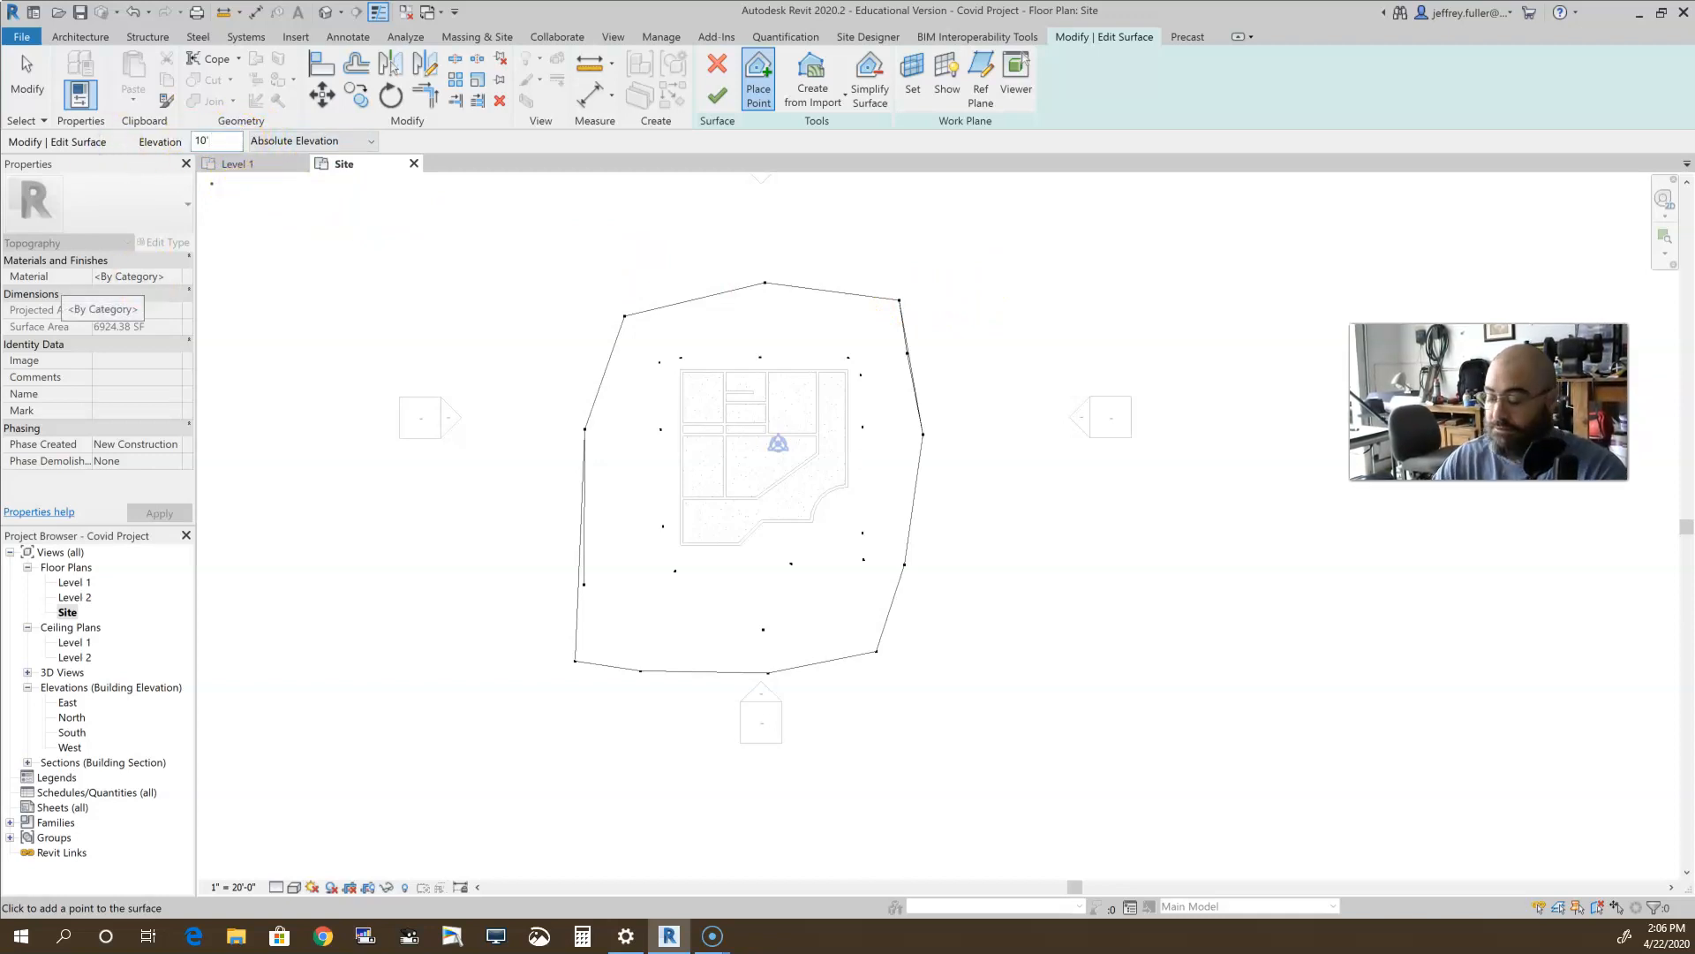
pyautogui.press('Return')
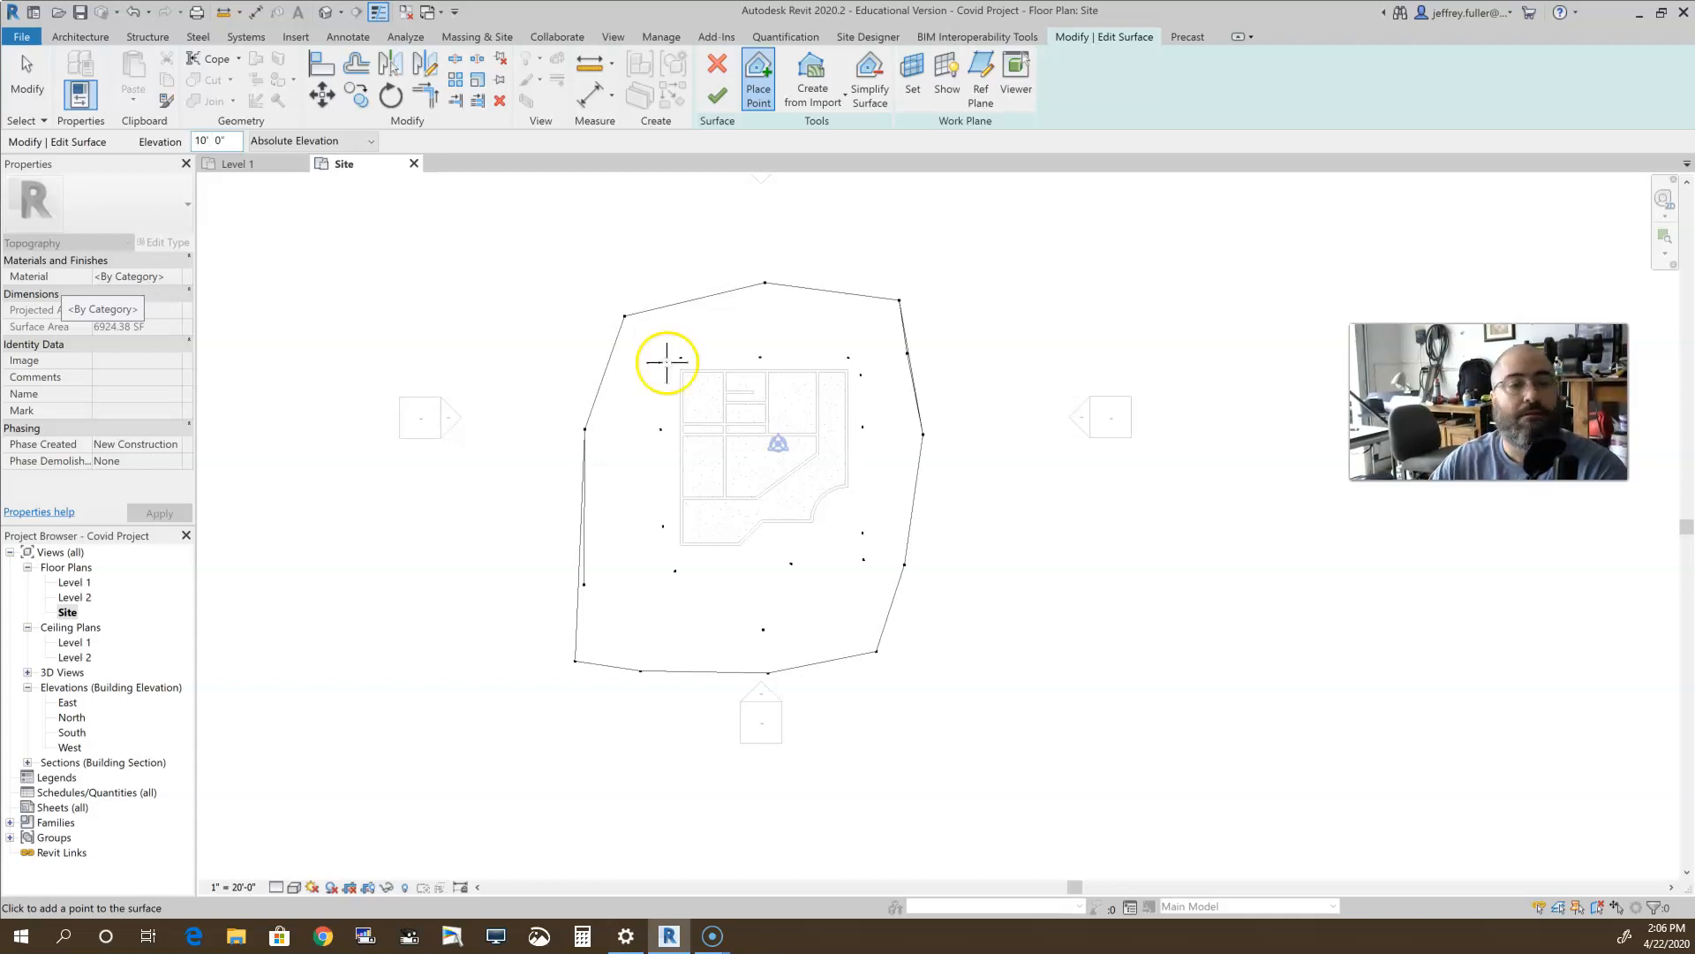
pyautogui.click(921, 294)
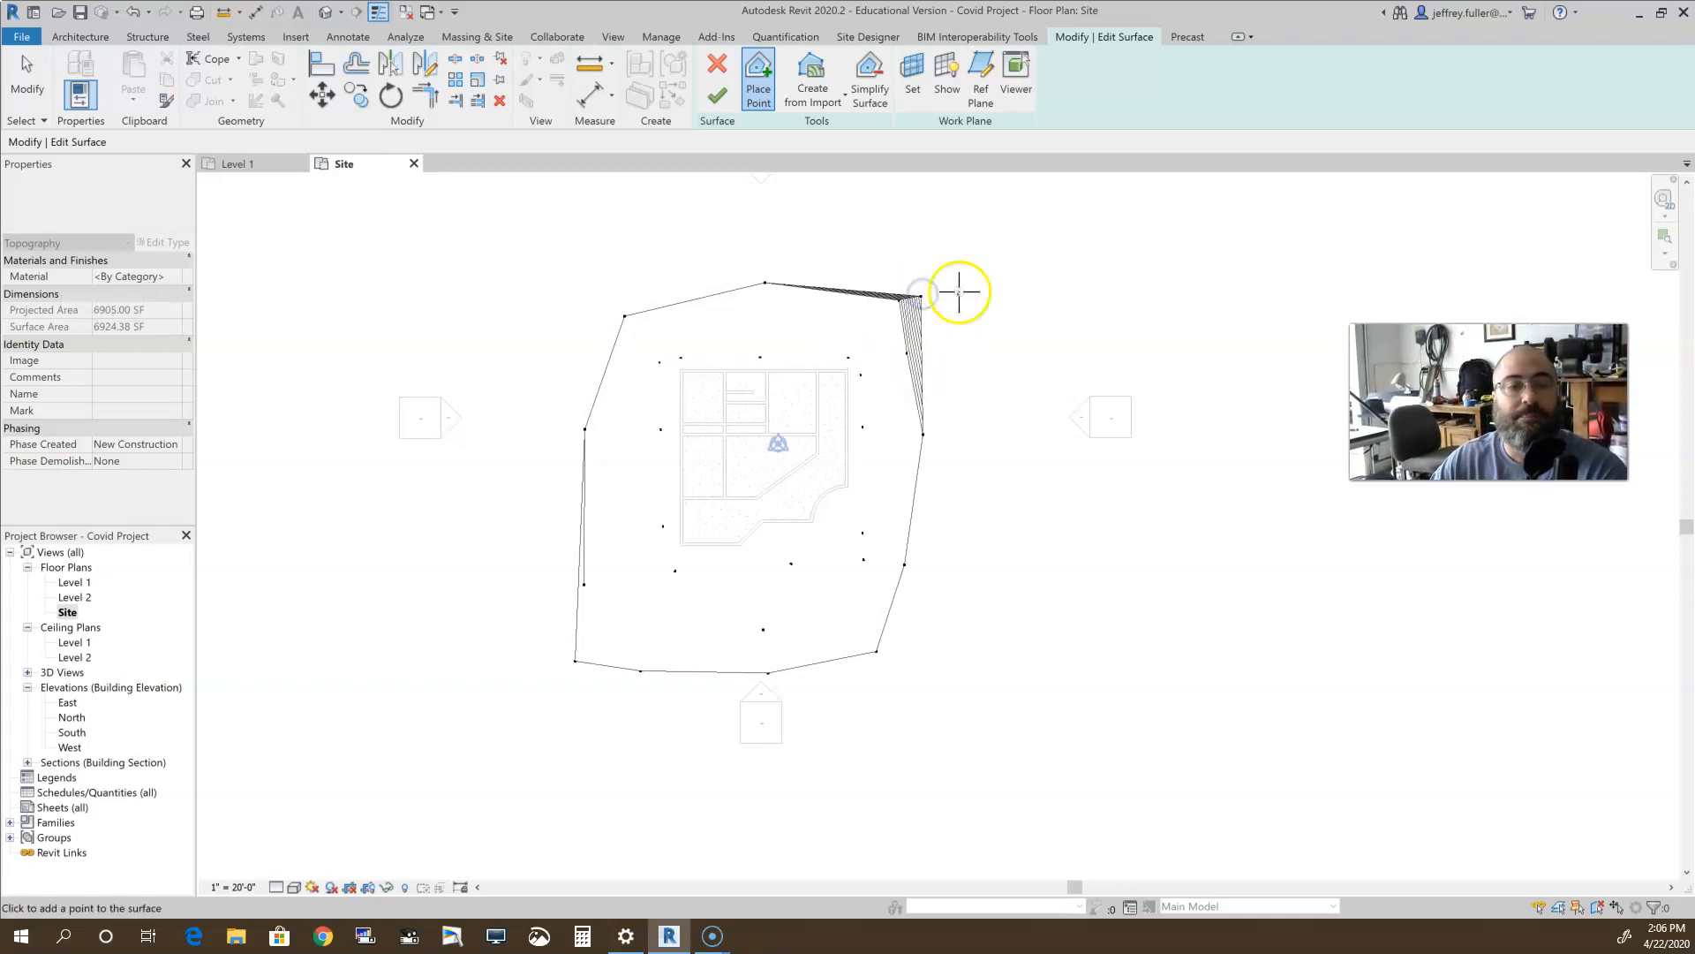
pyautogui.click(943, 306)
pyautogui.click(958, 357)
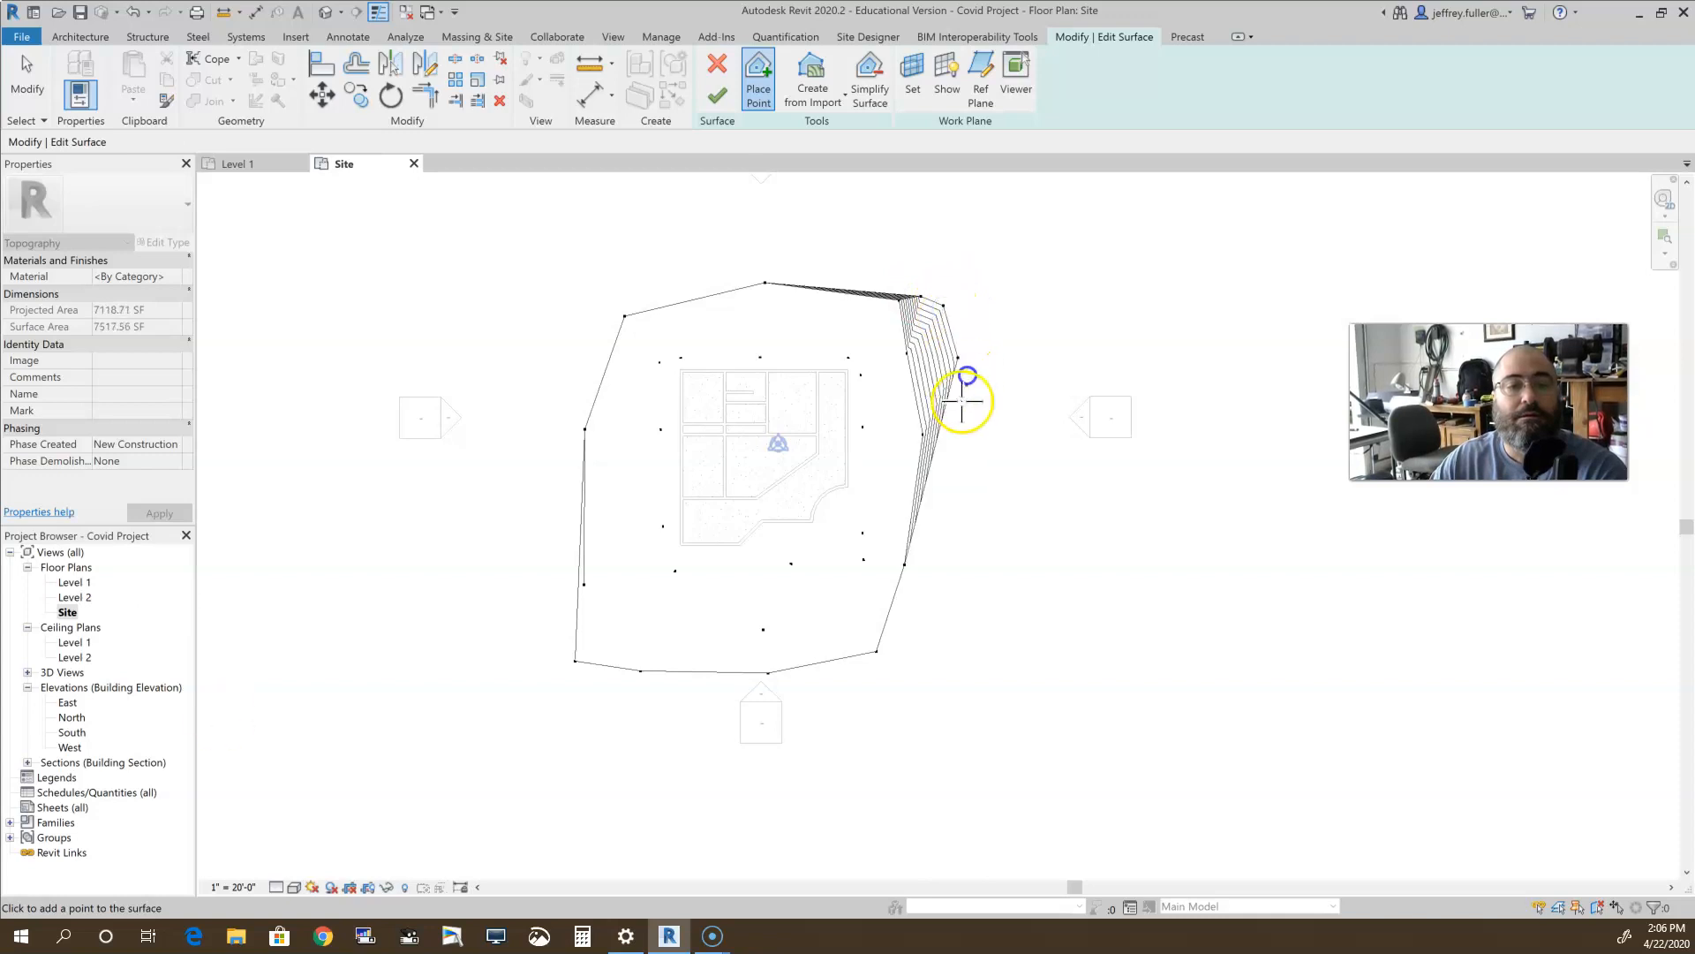
pyautogui.click(960, 409)
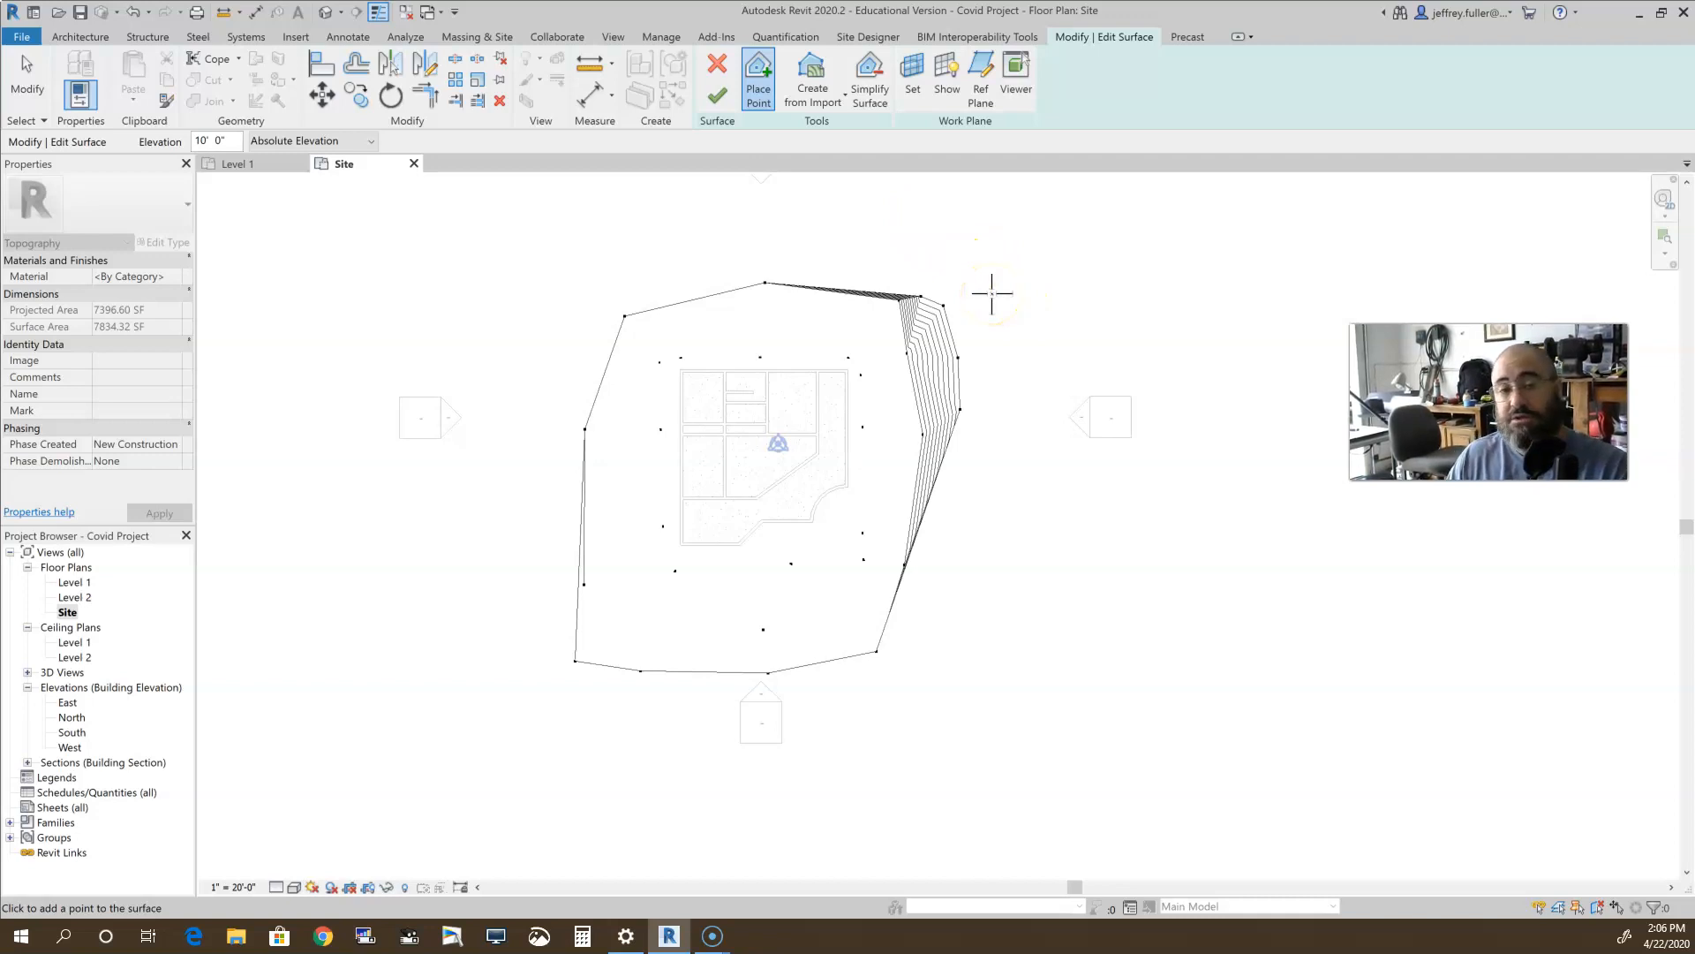
pyautogui.click(880, 274)
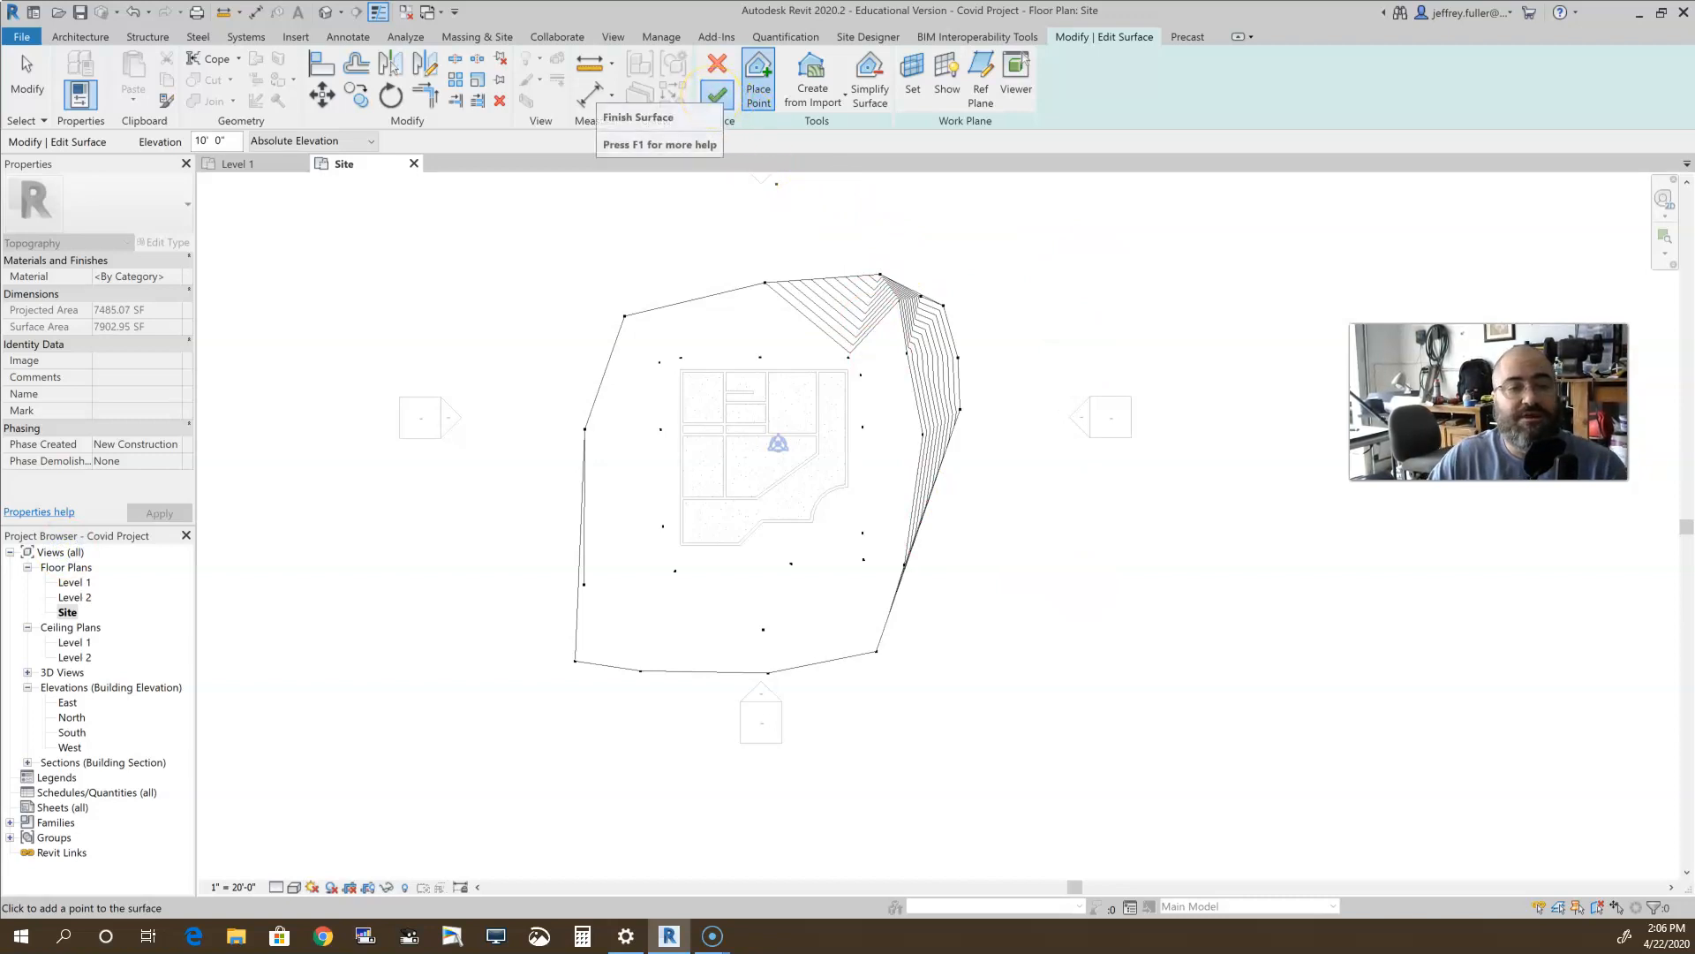
pyautogui.click(718, 99)
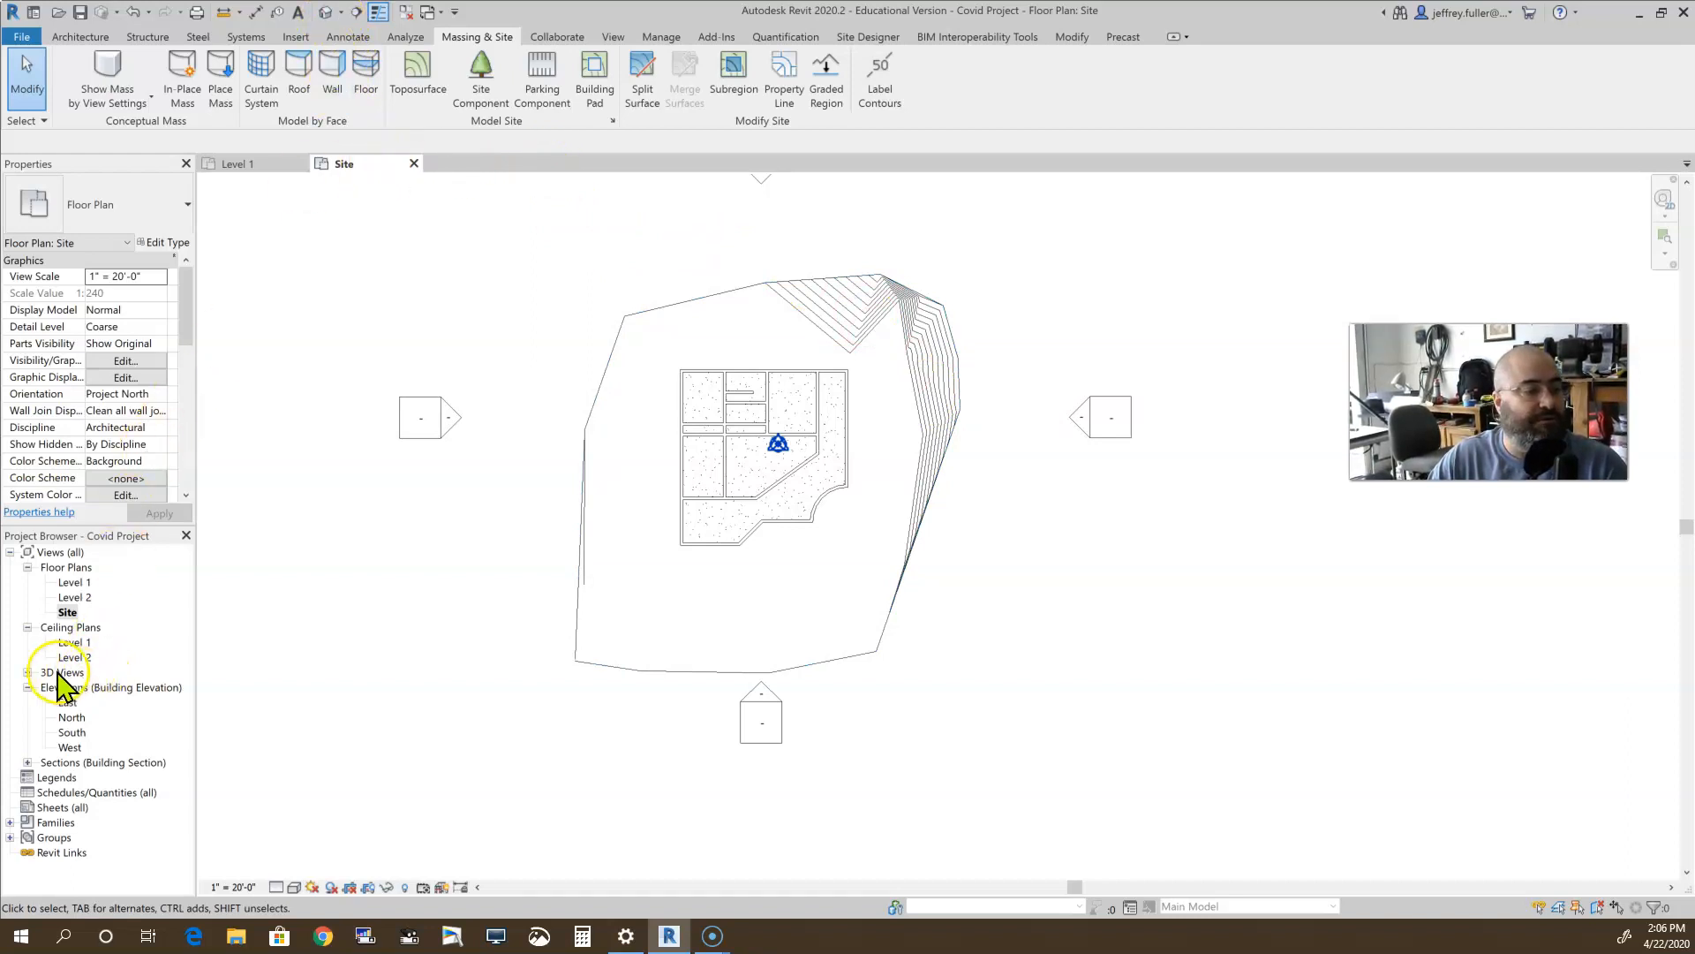
# Step: Open the {3D} view and examine the raised northeast terrain around the building from the front and right sides
pyautogui.click(28, 672)
pyautogui.doubleClick(69, 687)
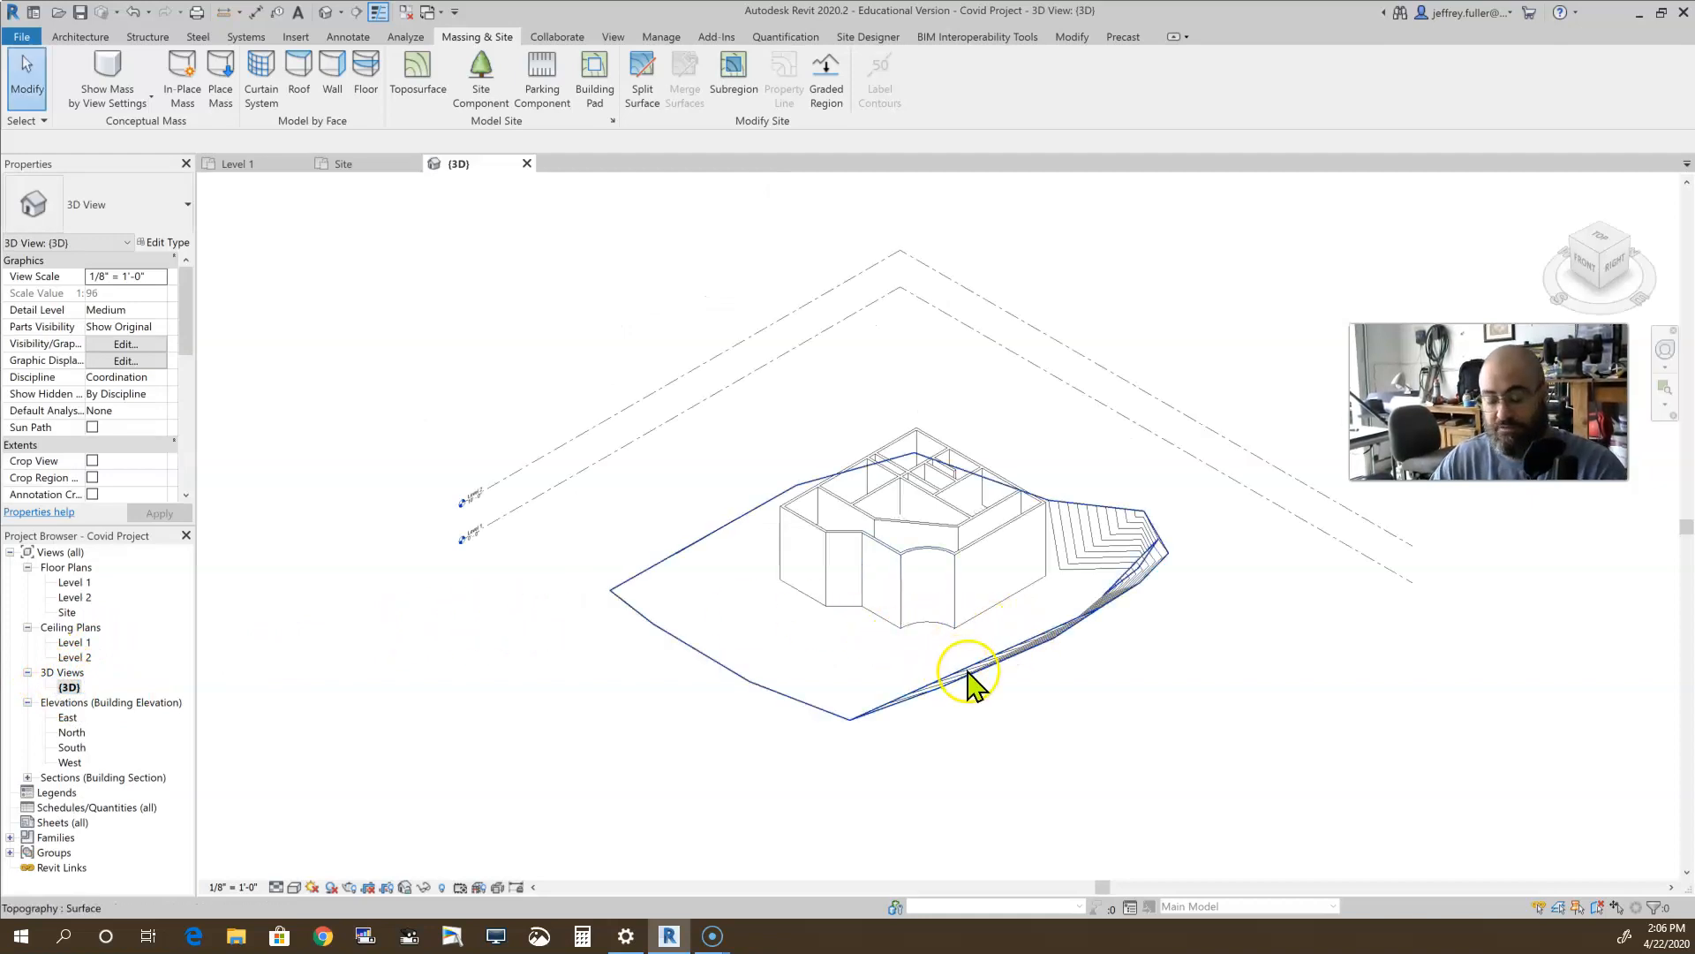
pyautogui.keyDown('shift'); pyautogui.moveTo(1051, 574); pyautogui.dragTo(1041, 485, button='middle'); pyautogui.keyUp('shift')
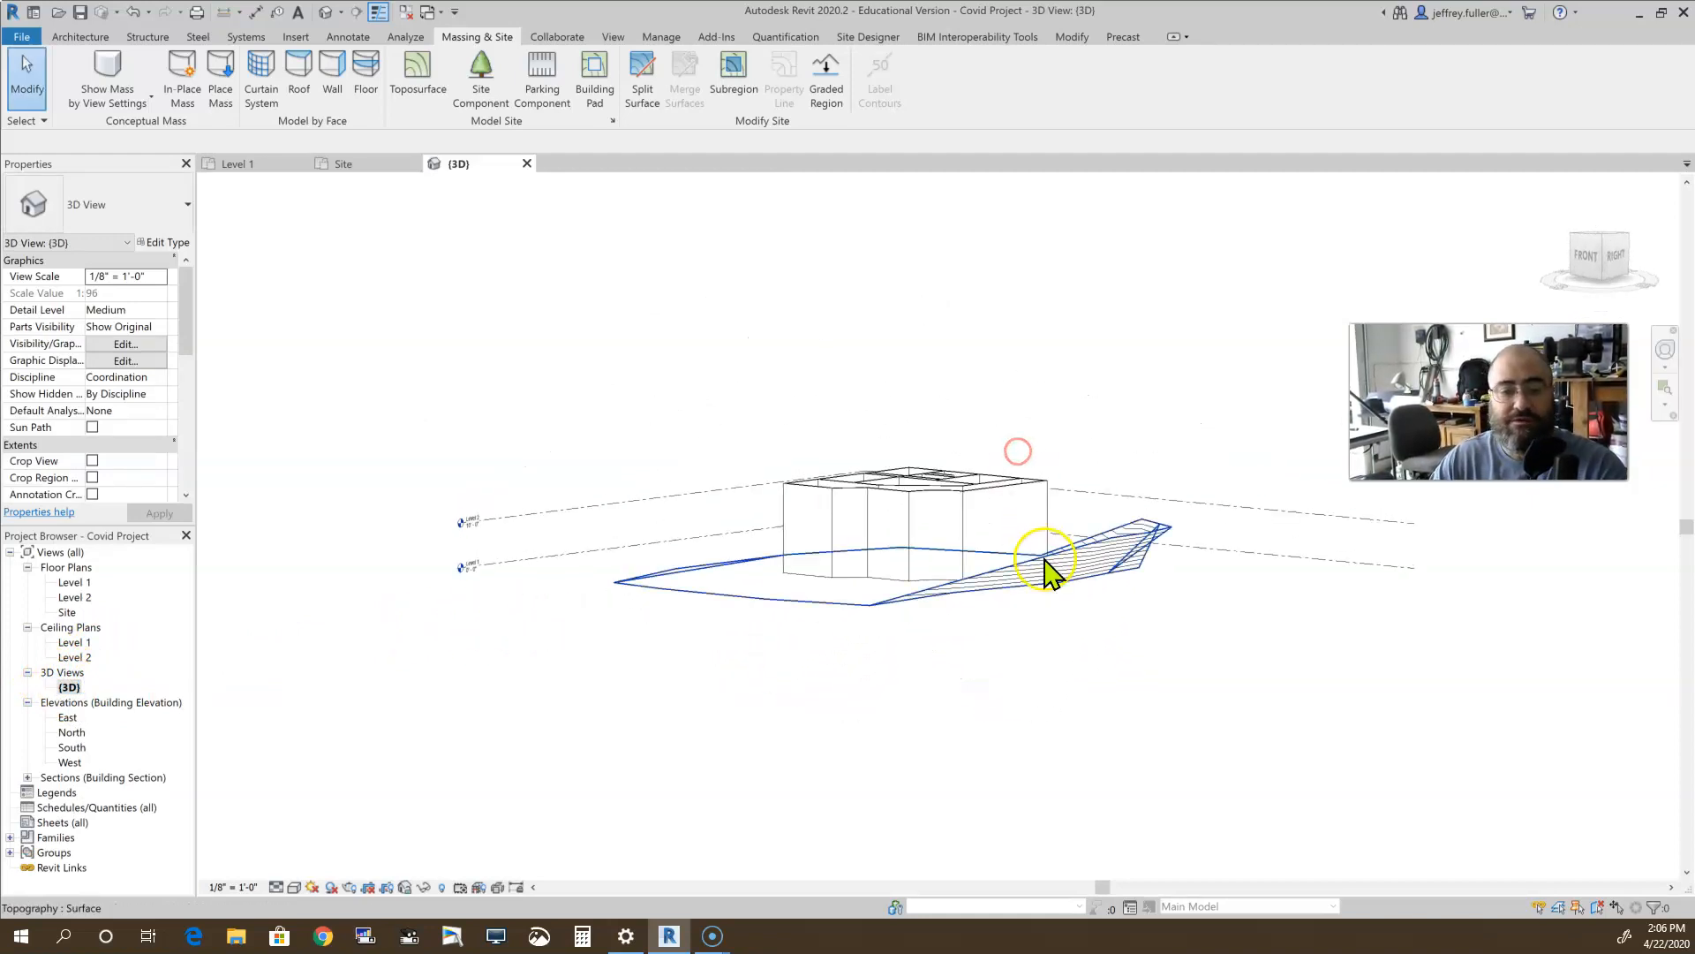
pyautogui.moveTo(1123, 617)
pyautogui.keyDown('shift'); pyautogui.mouseDown(button='middle')
pyautogui.moveTo(1249, 613)
pyautogui.moveTo(1124, 654)
pyautogui.moveTo(849, 675)
pyautogui.moveTo(827, 642)
pyautogui.moveTo(841, 618)
pyautogui.moveTo(824, 628)
pyautogui.mouseUp(button='middle'); pyautogui.keyUp('shift')
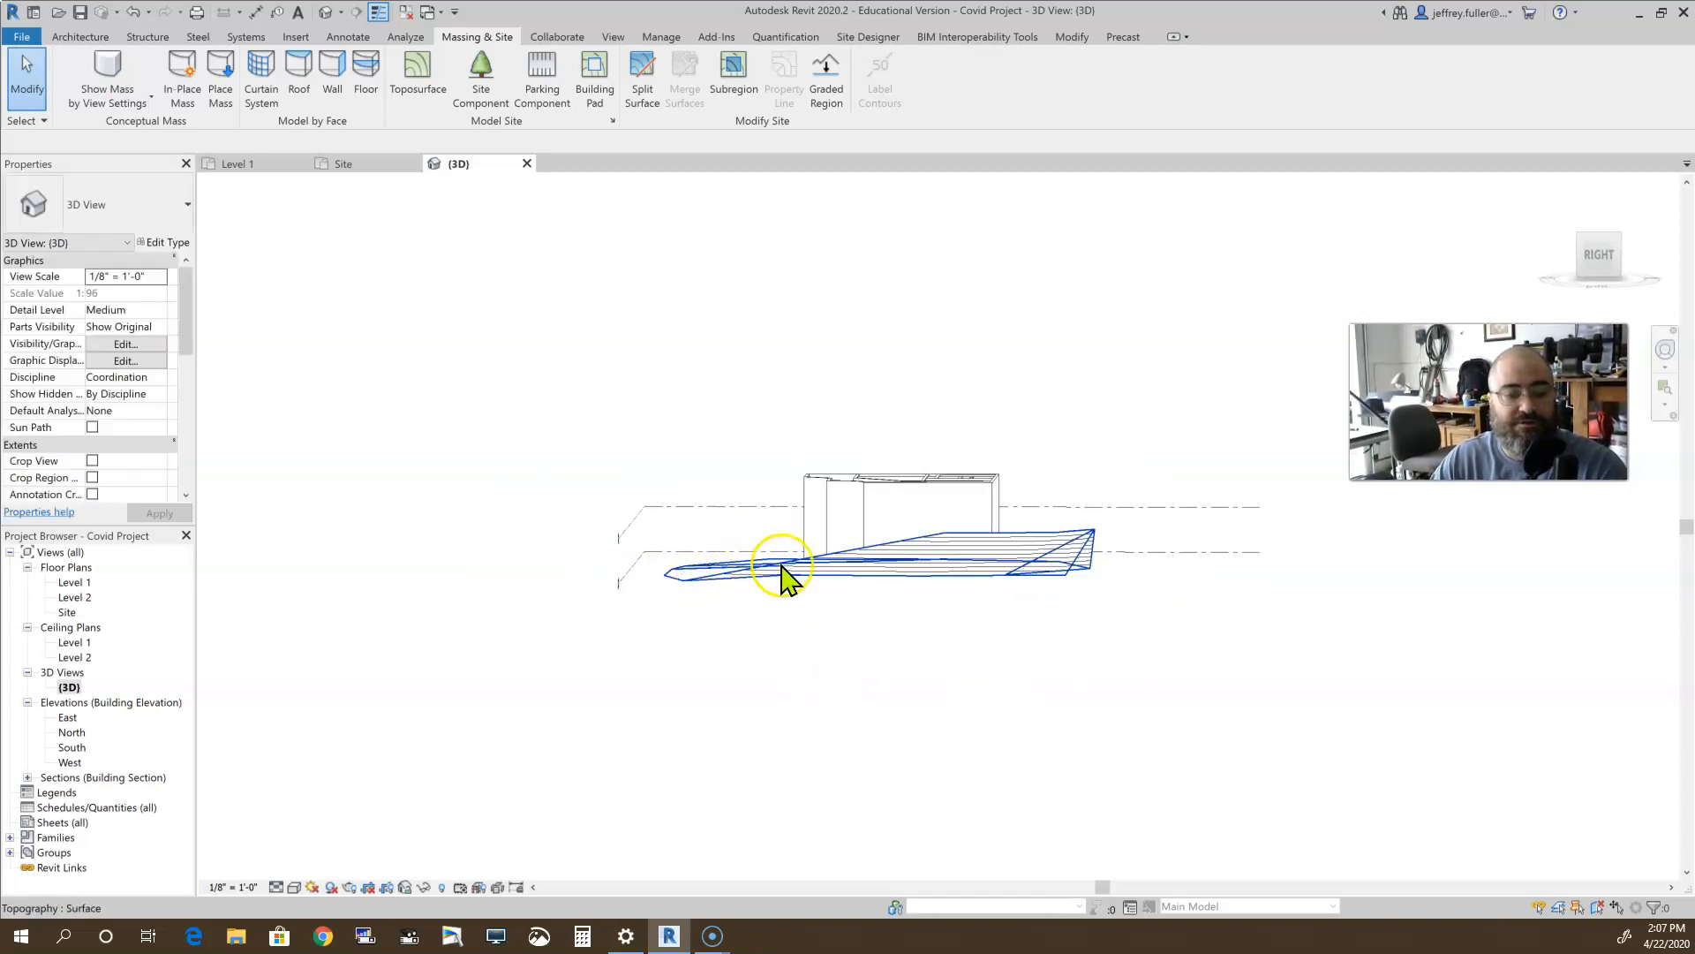
pyautogui.keyDown('shift'); pyautogui.moveTo(817, 685); pyautogui.dragTo(1219, 755, button='middle'); pyautogui.keyUp('shift')
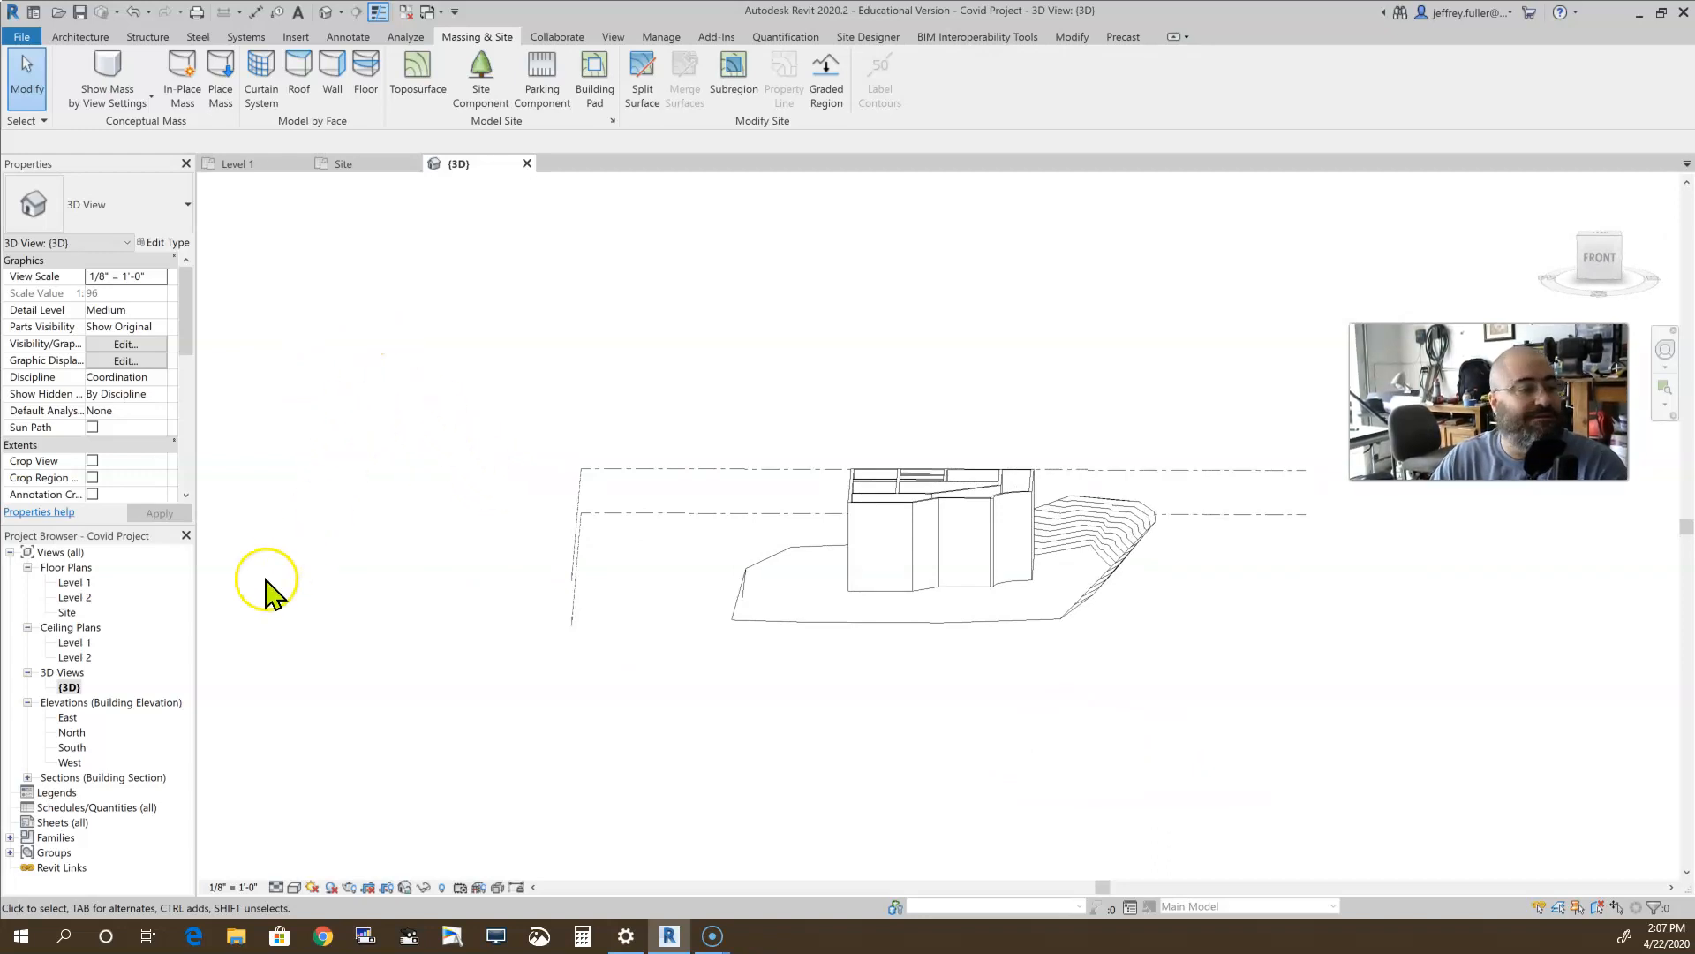
# Step: In the Site plan, edit the toposurface to check the elevation of an interior point east of the building, and leave surface editing
pyautogui.doubleClick(67, 612)
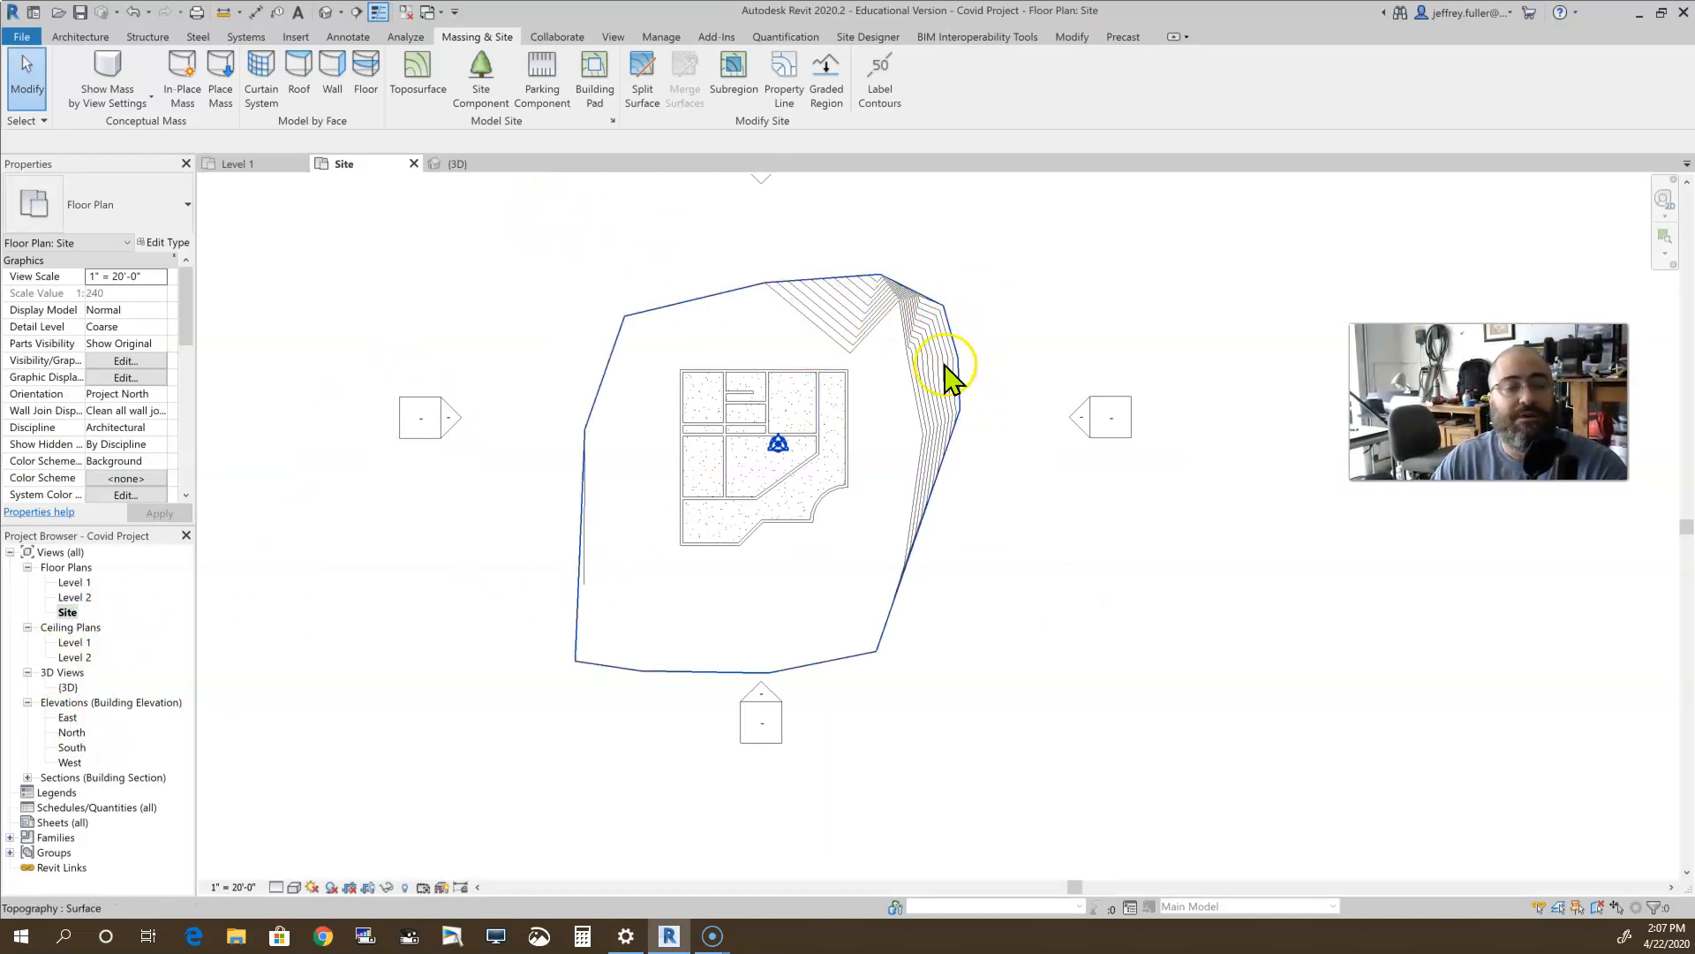
pyautogui.click(806, 668)
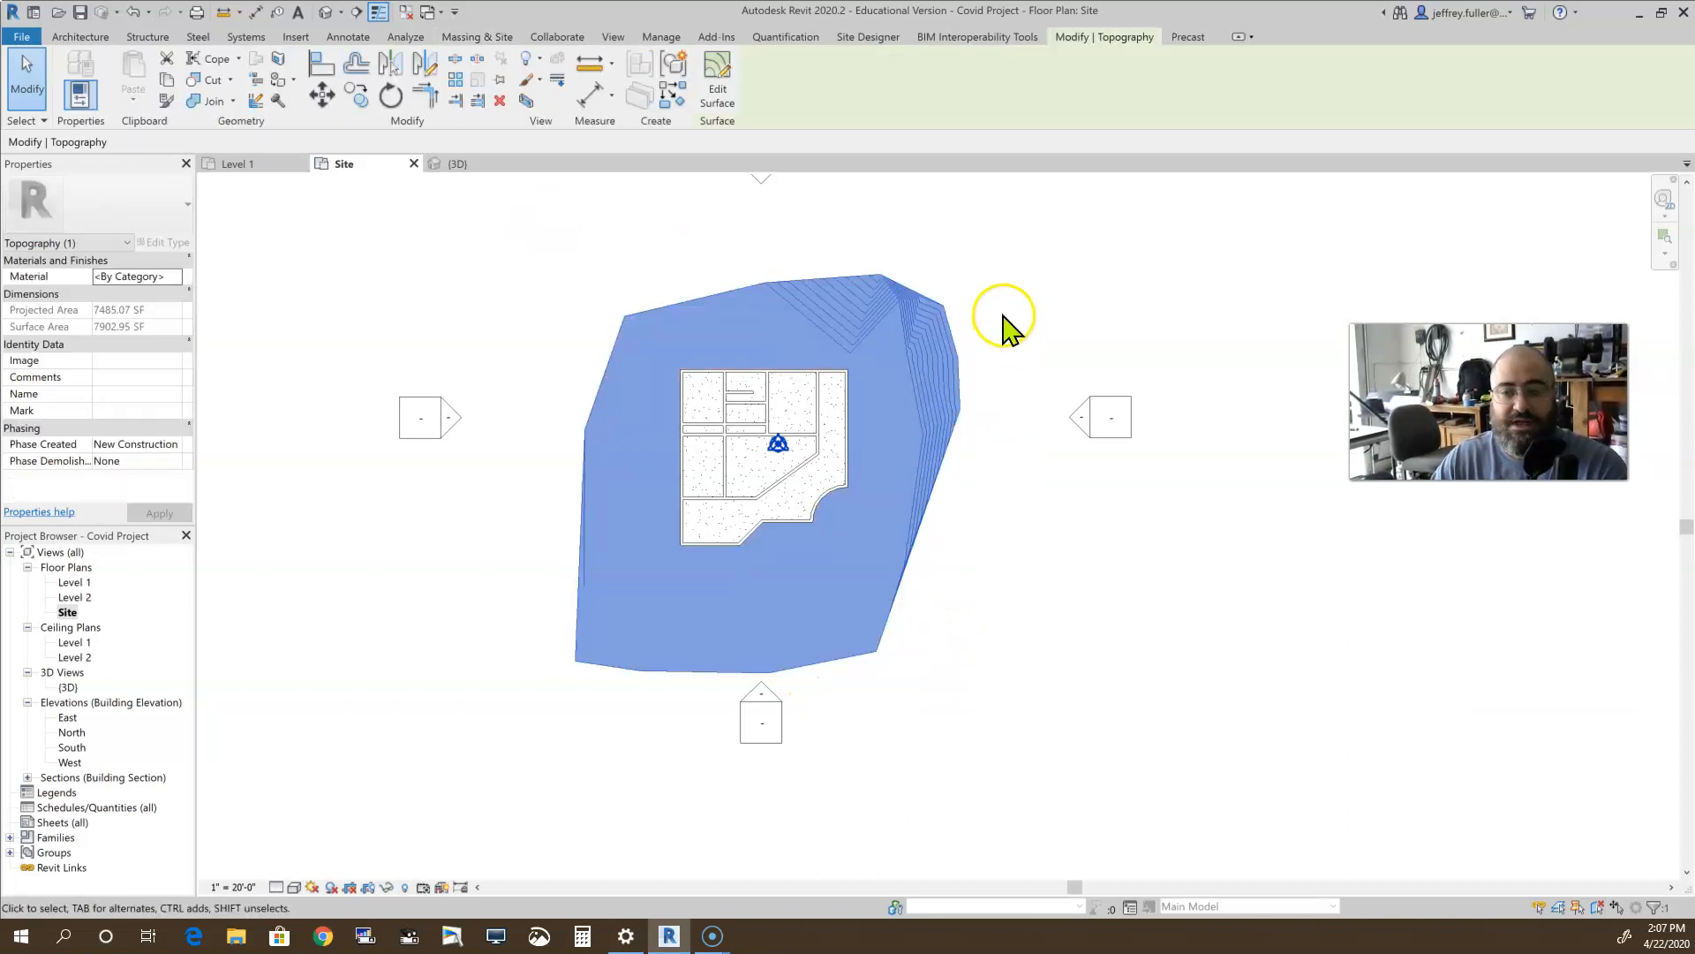
pyautogui.click(717, 85)
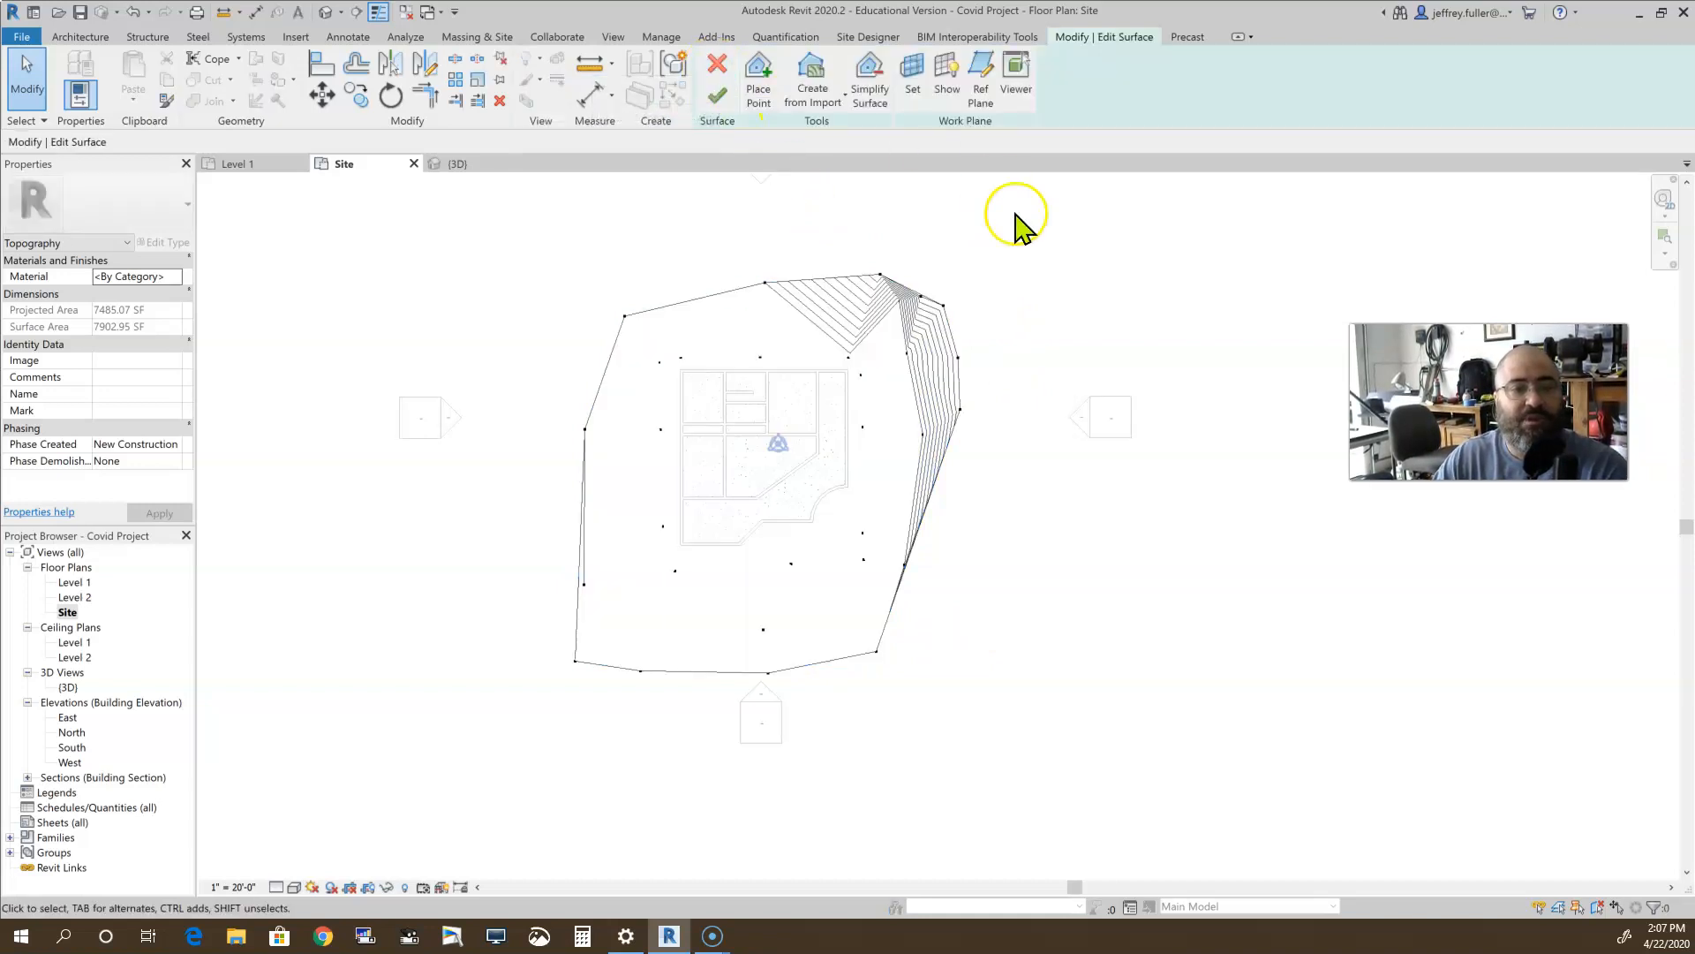
pyautogui.scroll(4, 861, 464)
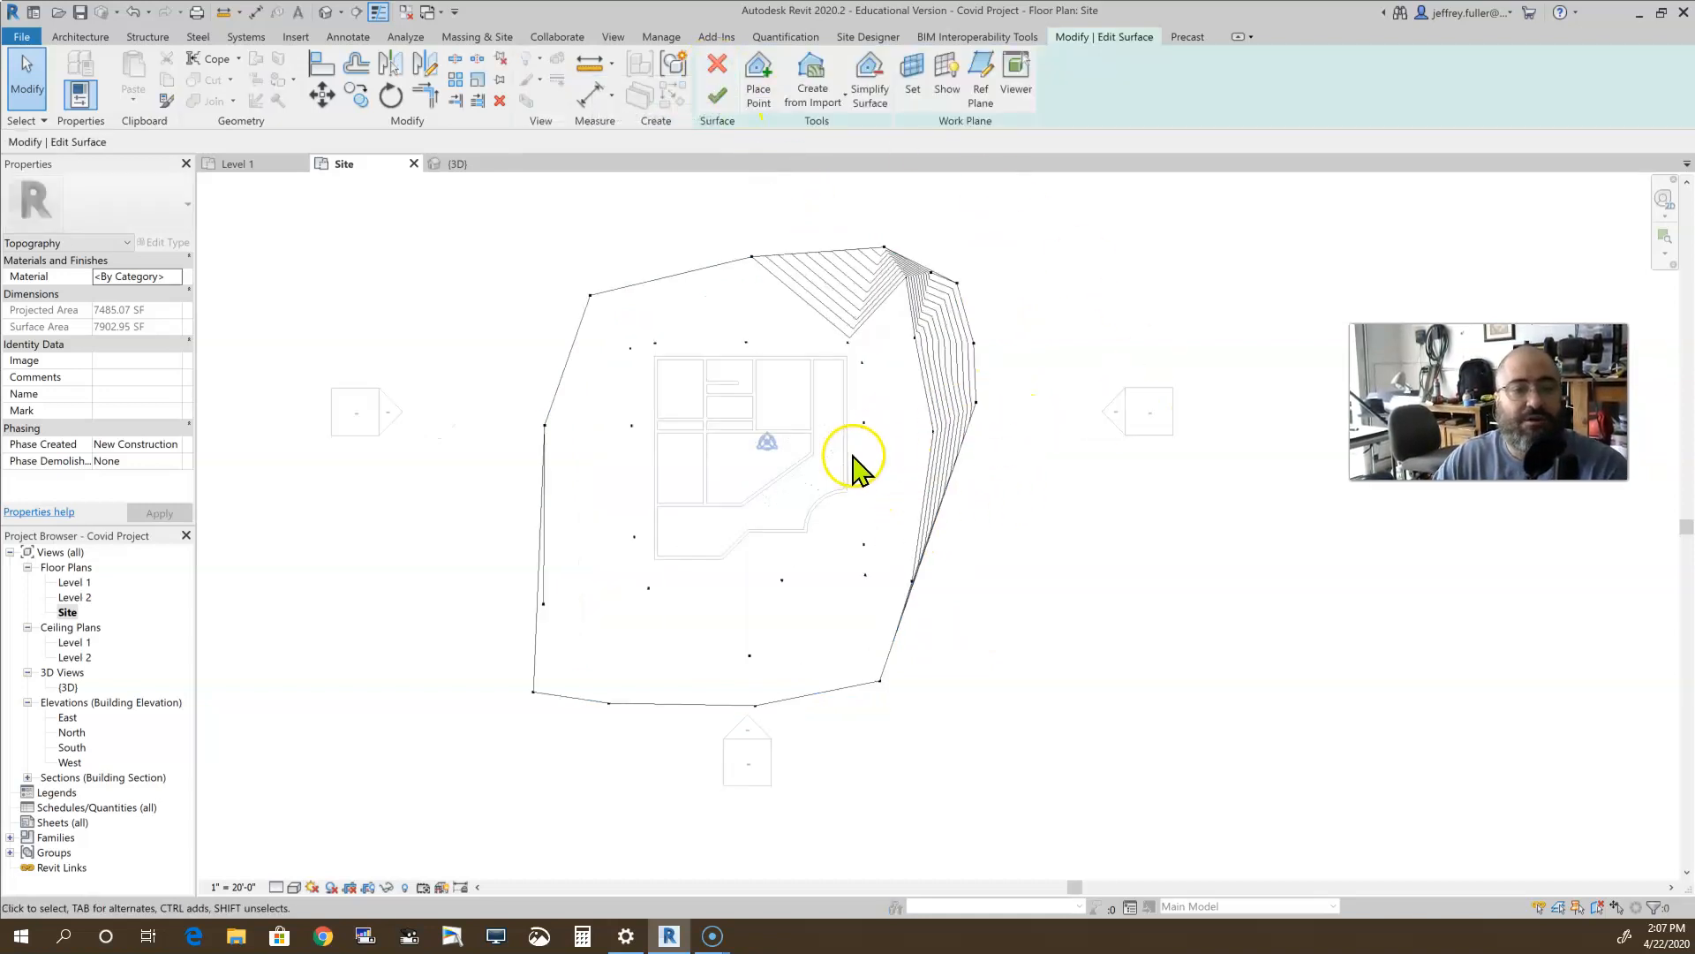
pyautogui.click(874, 389)
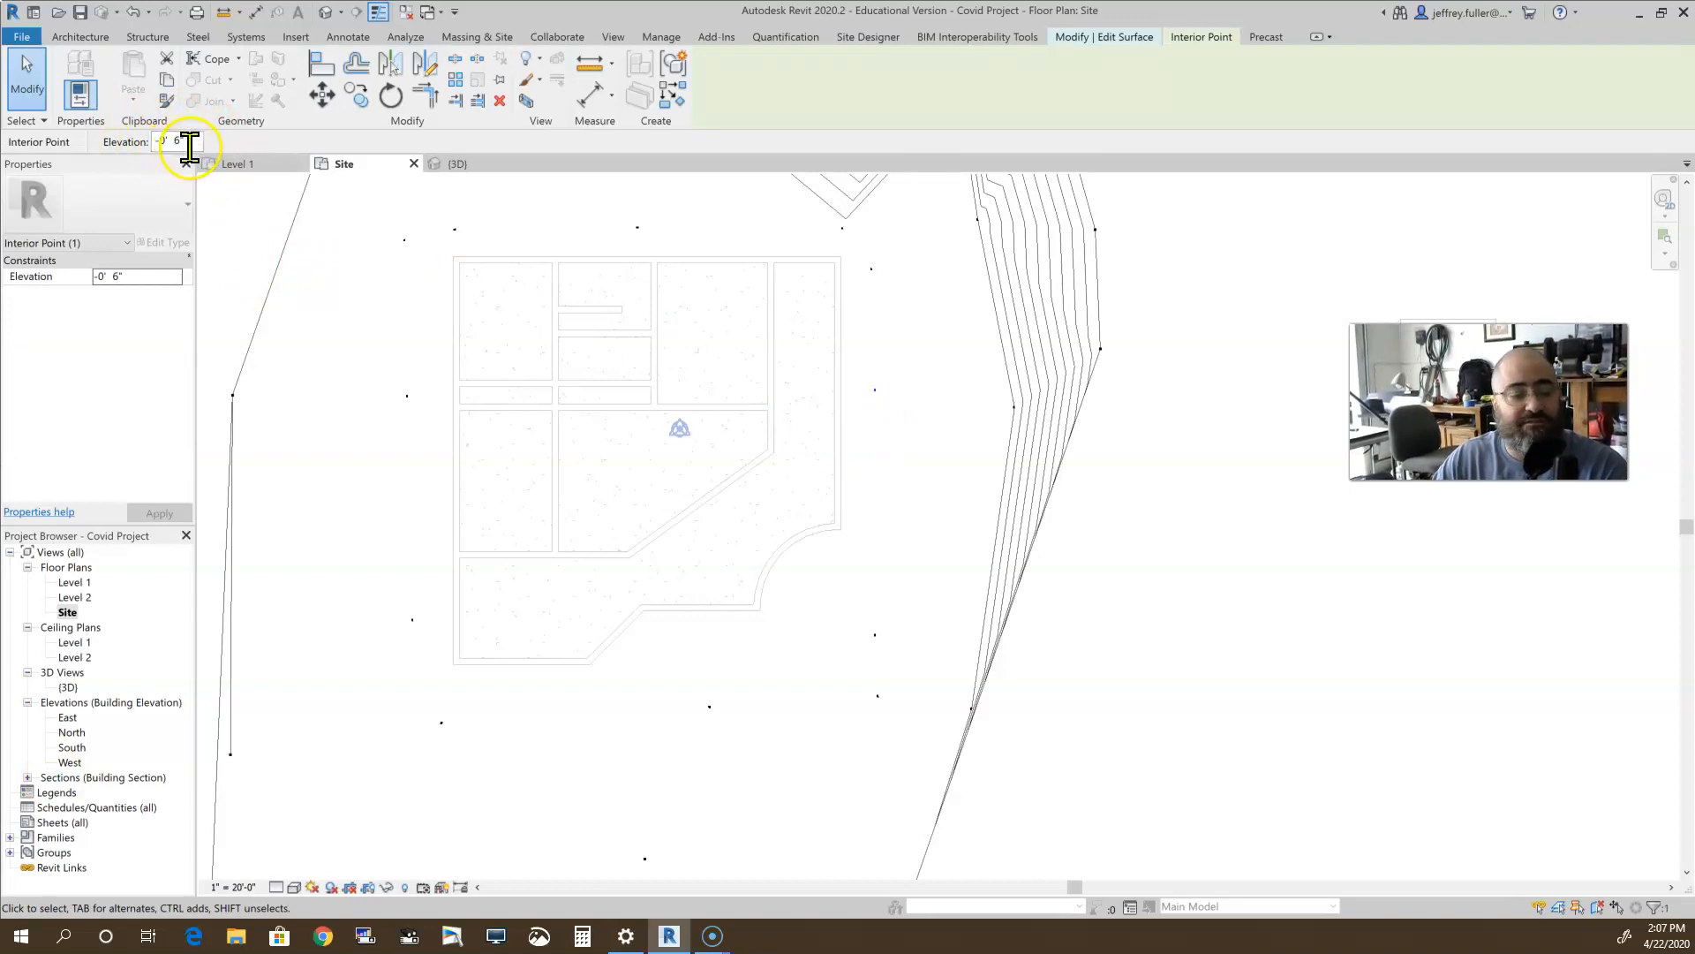
pyautogui.scroll(-3, 700, 617)
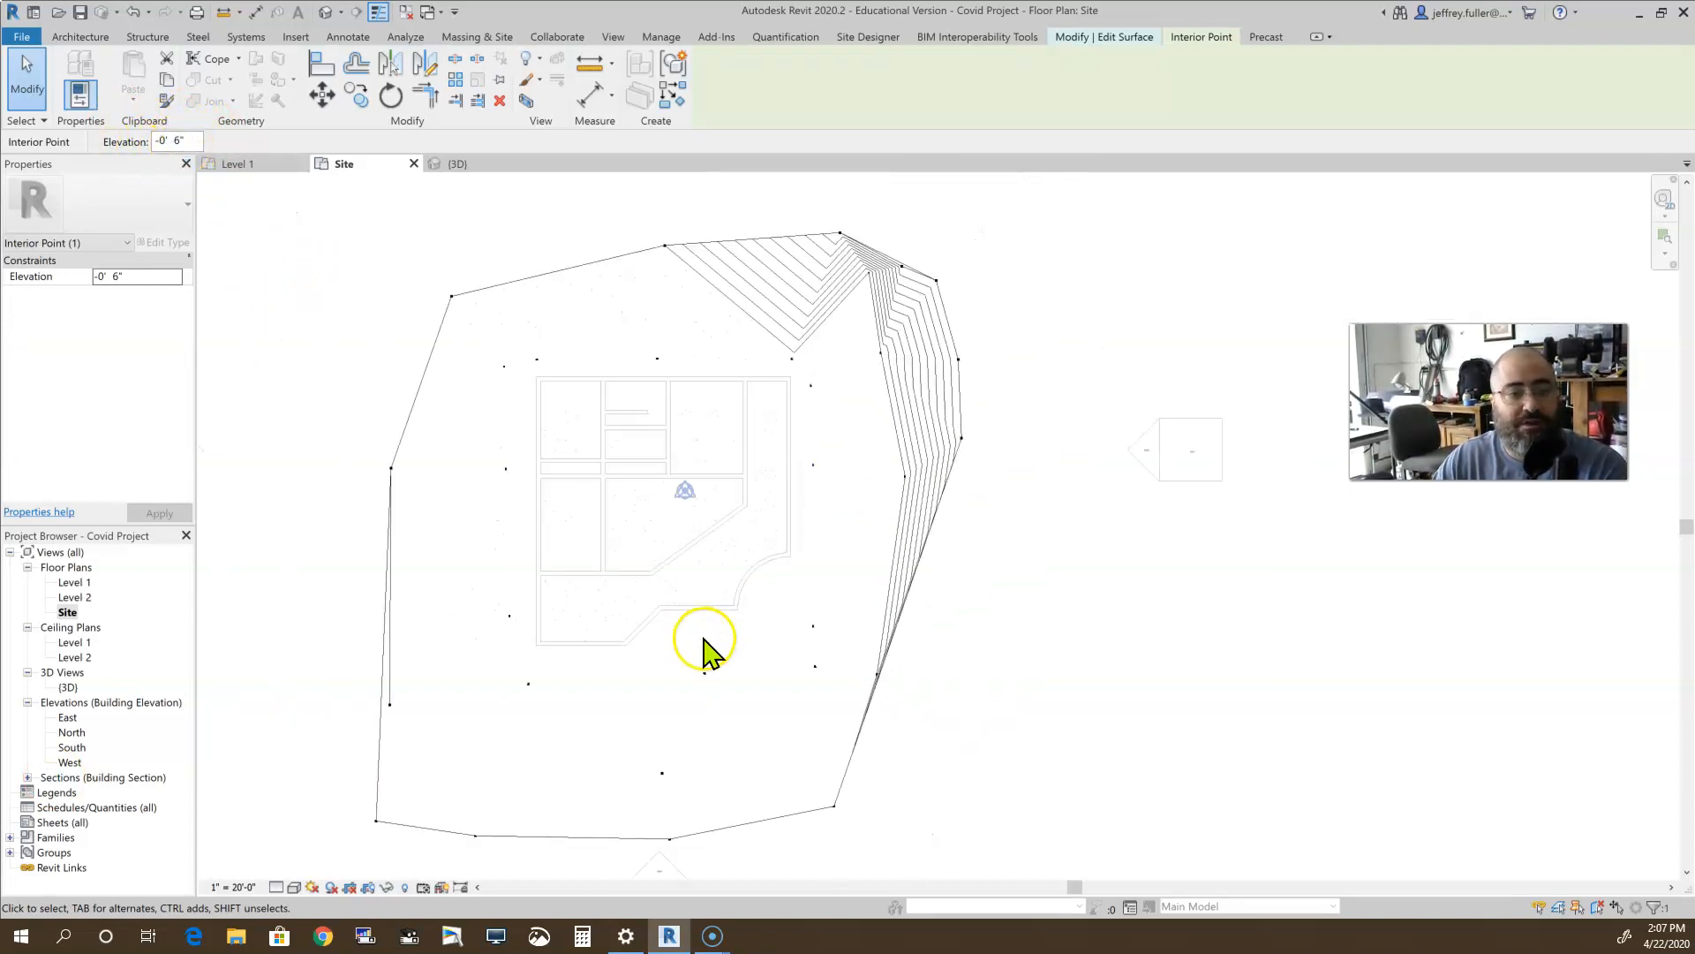
pyautogui.moveTo(704, 651); pyautogui.dragTo(857, 678, button='middle')
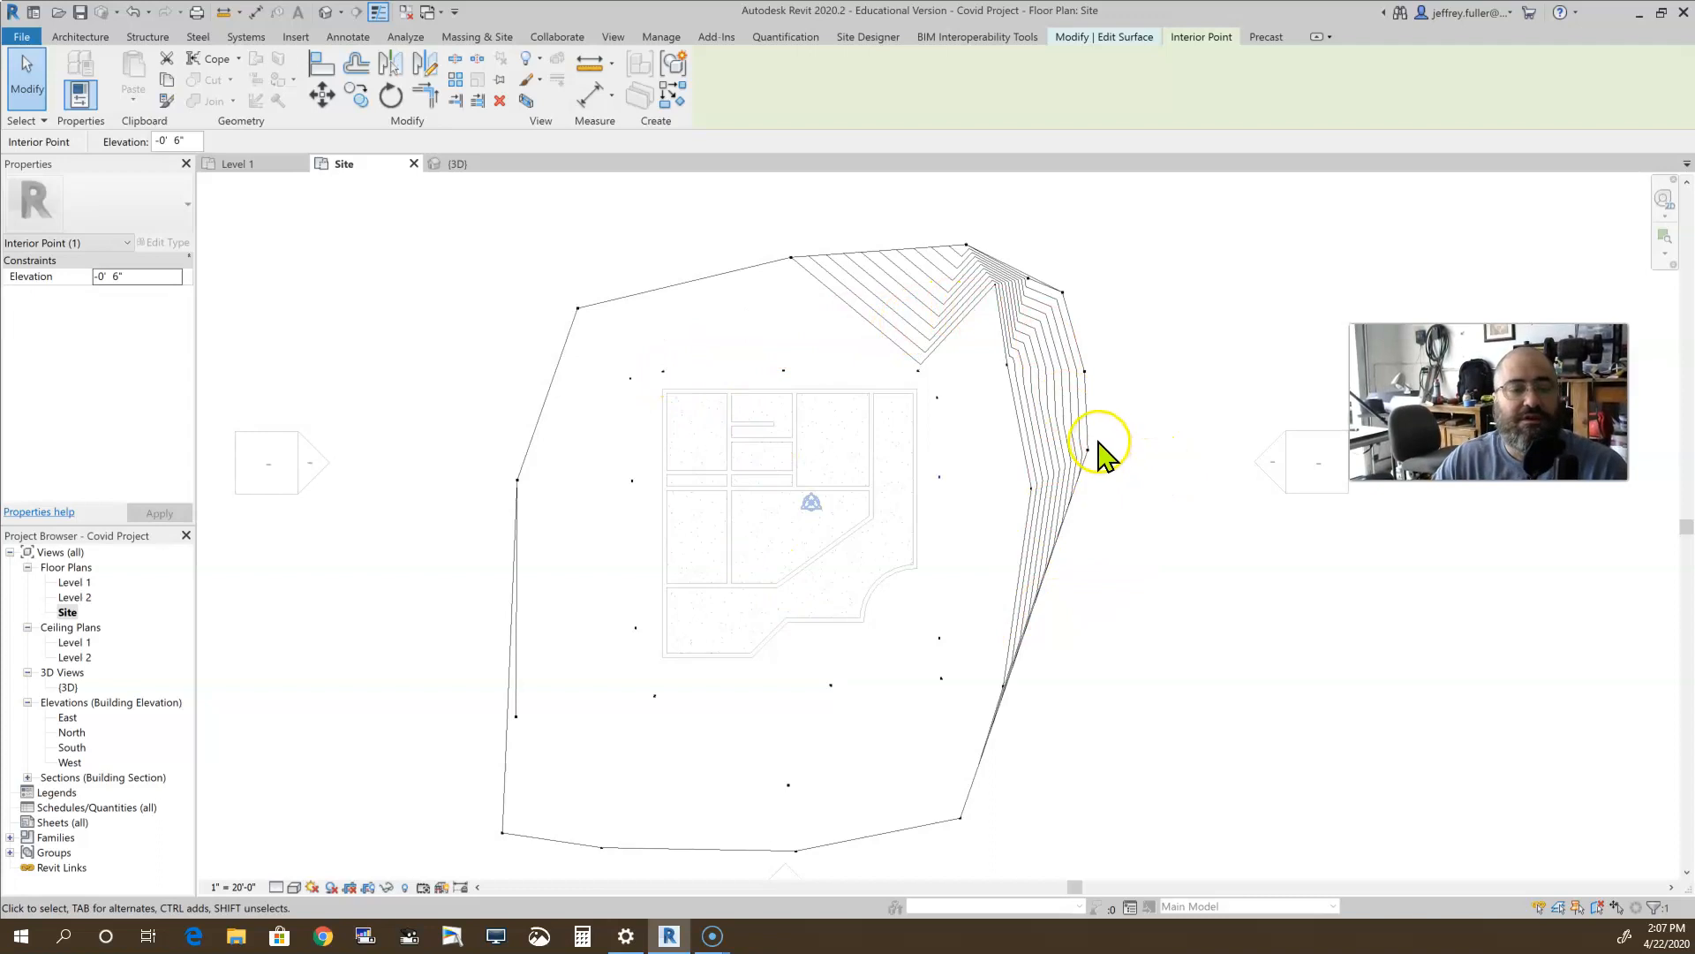
pyautogui.scroll(-3, 1120, 503)
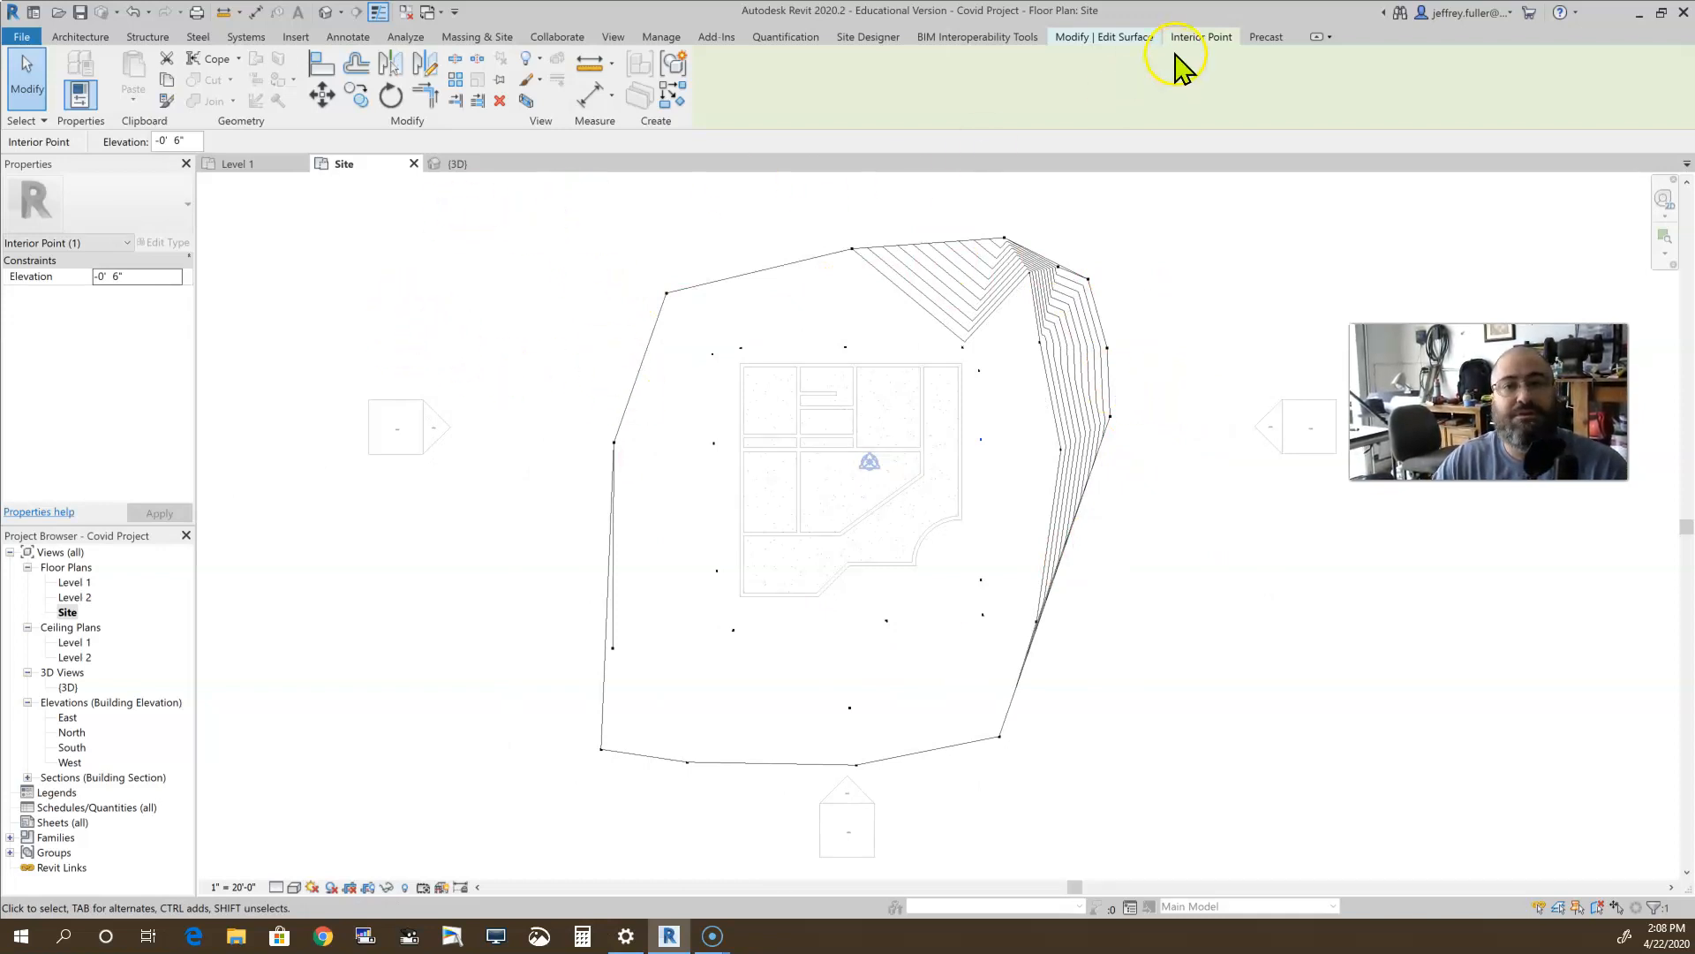
pyautogui.click(1145, 39)
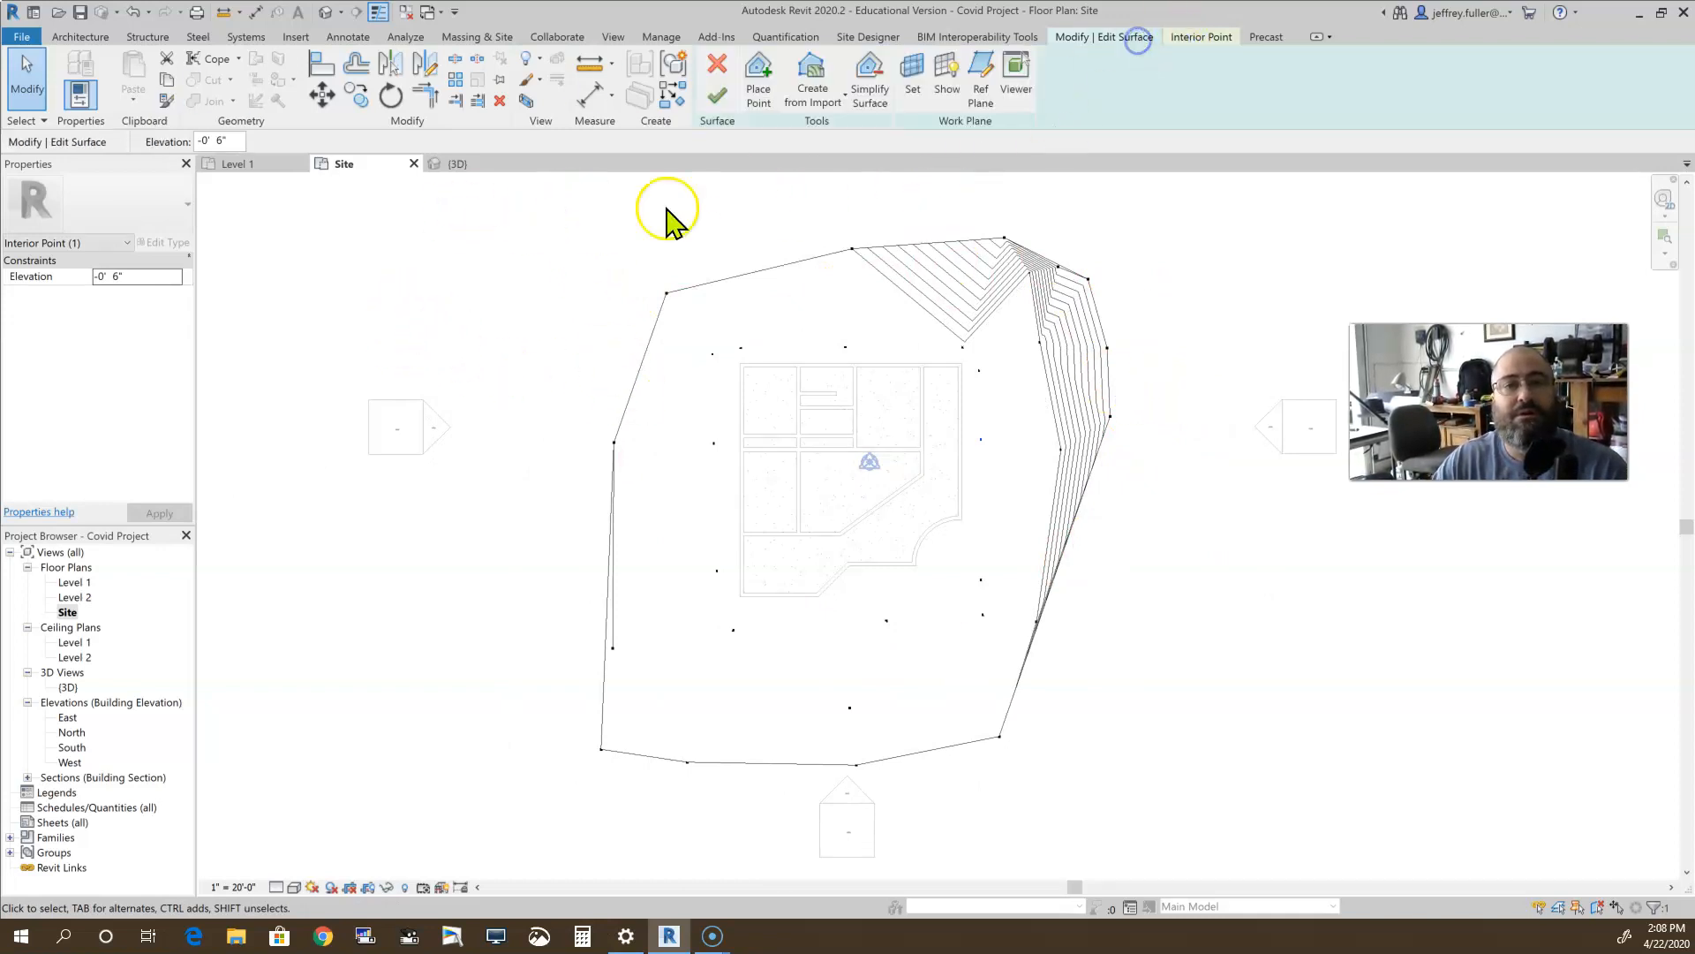
pyautogui.click(716, 82)
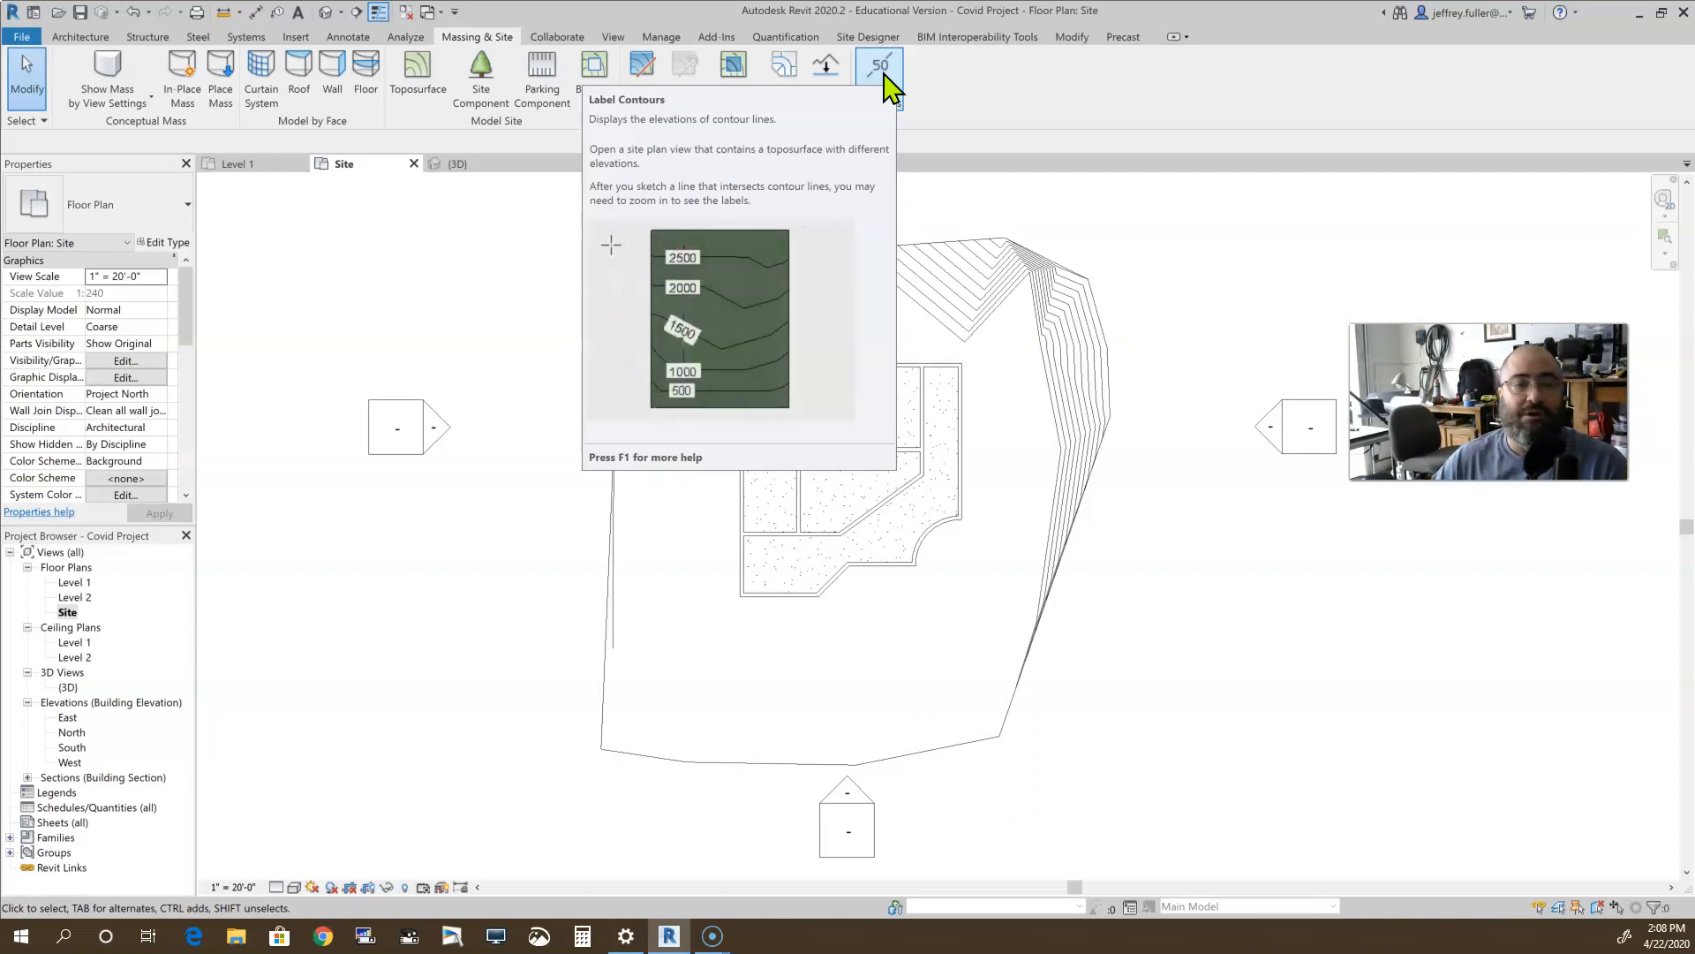
# Step: Label the contours with a diagonal line across the northern slope, from just north of the building to beyond the surface's edge
pyautogui.click(884, 74)
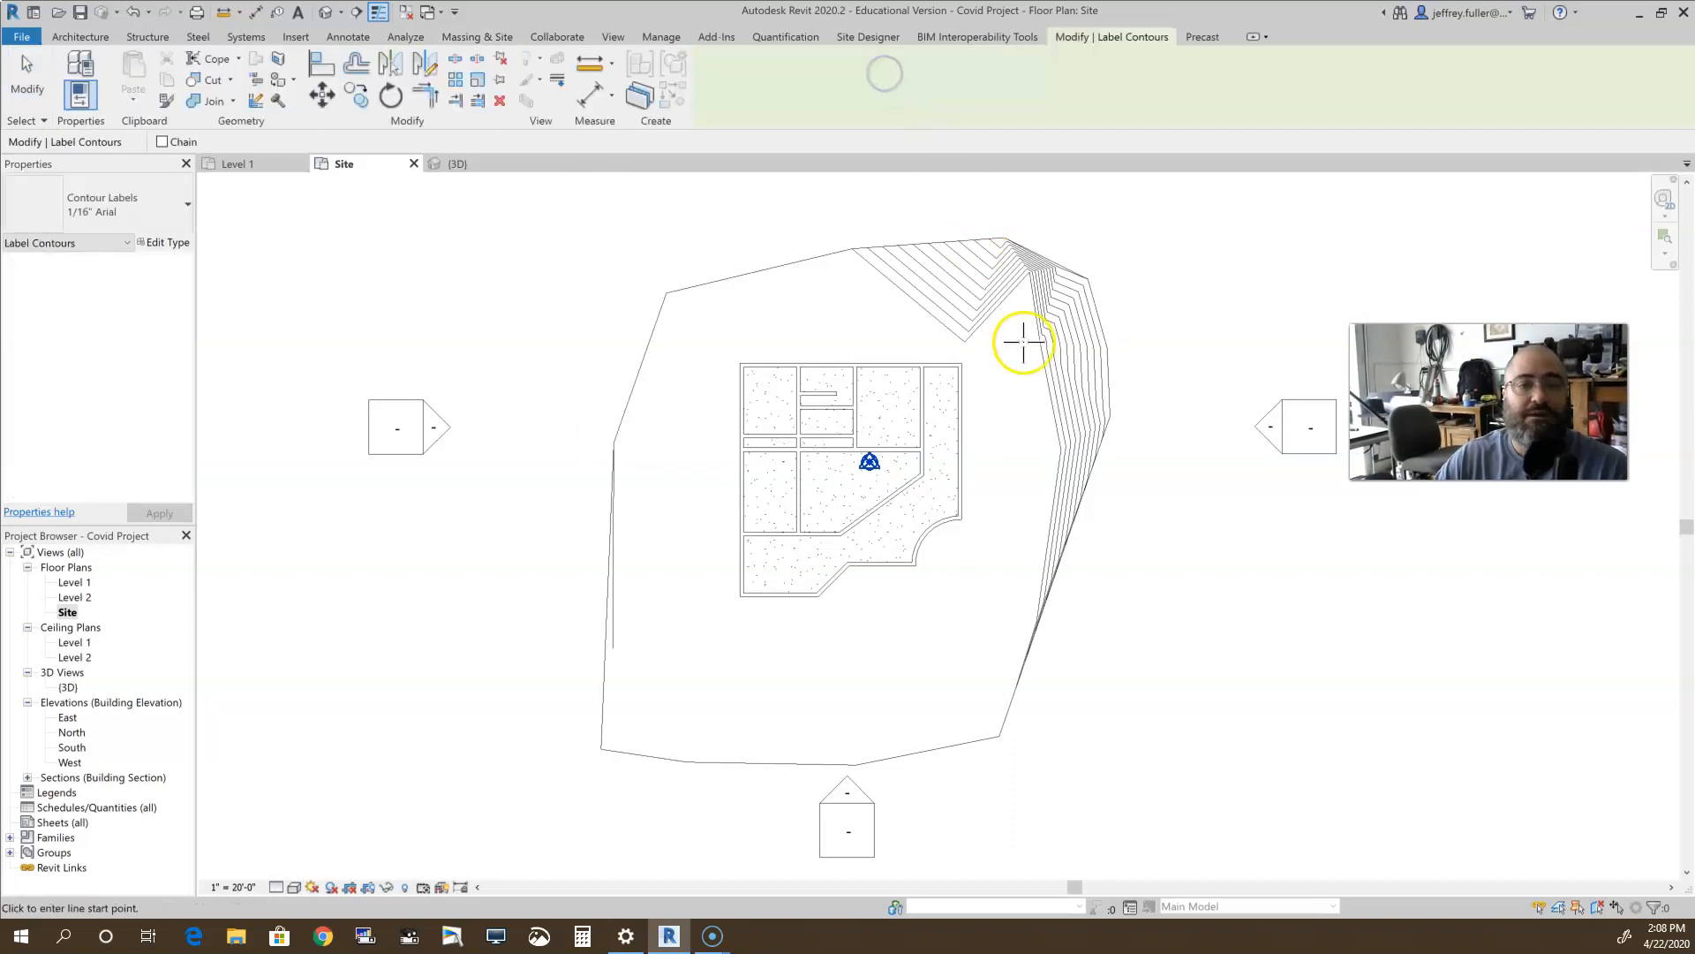
pyautogui.click(888, 313)
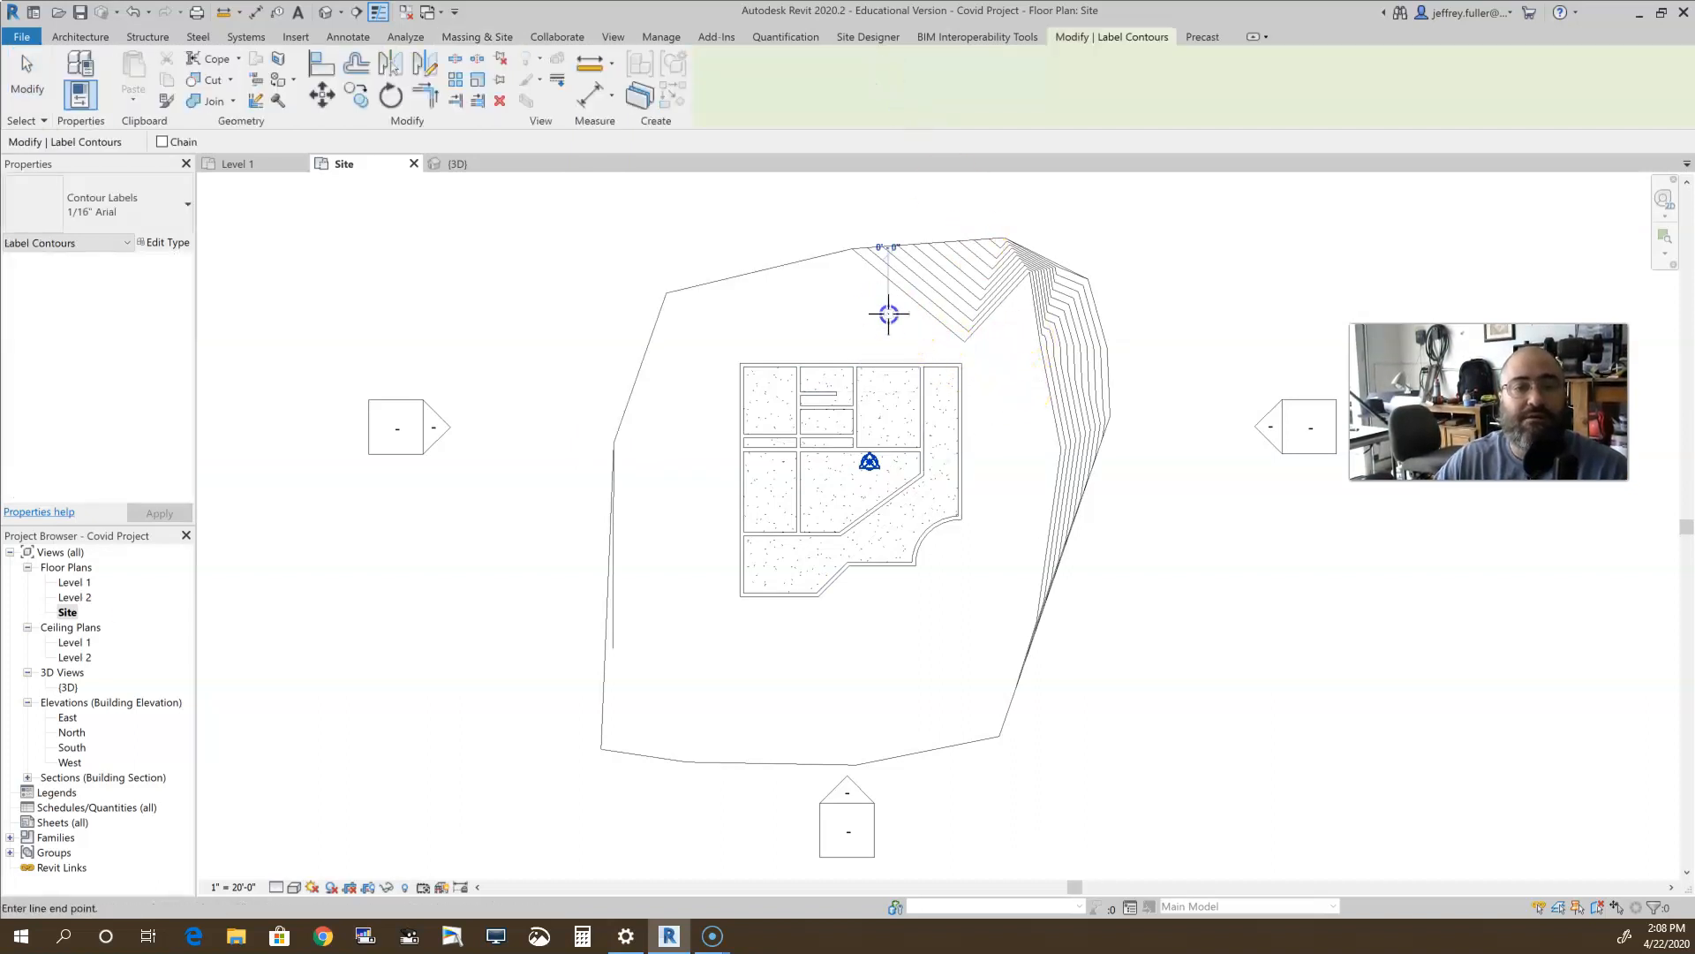
pyautogui.click(976, 217)
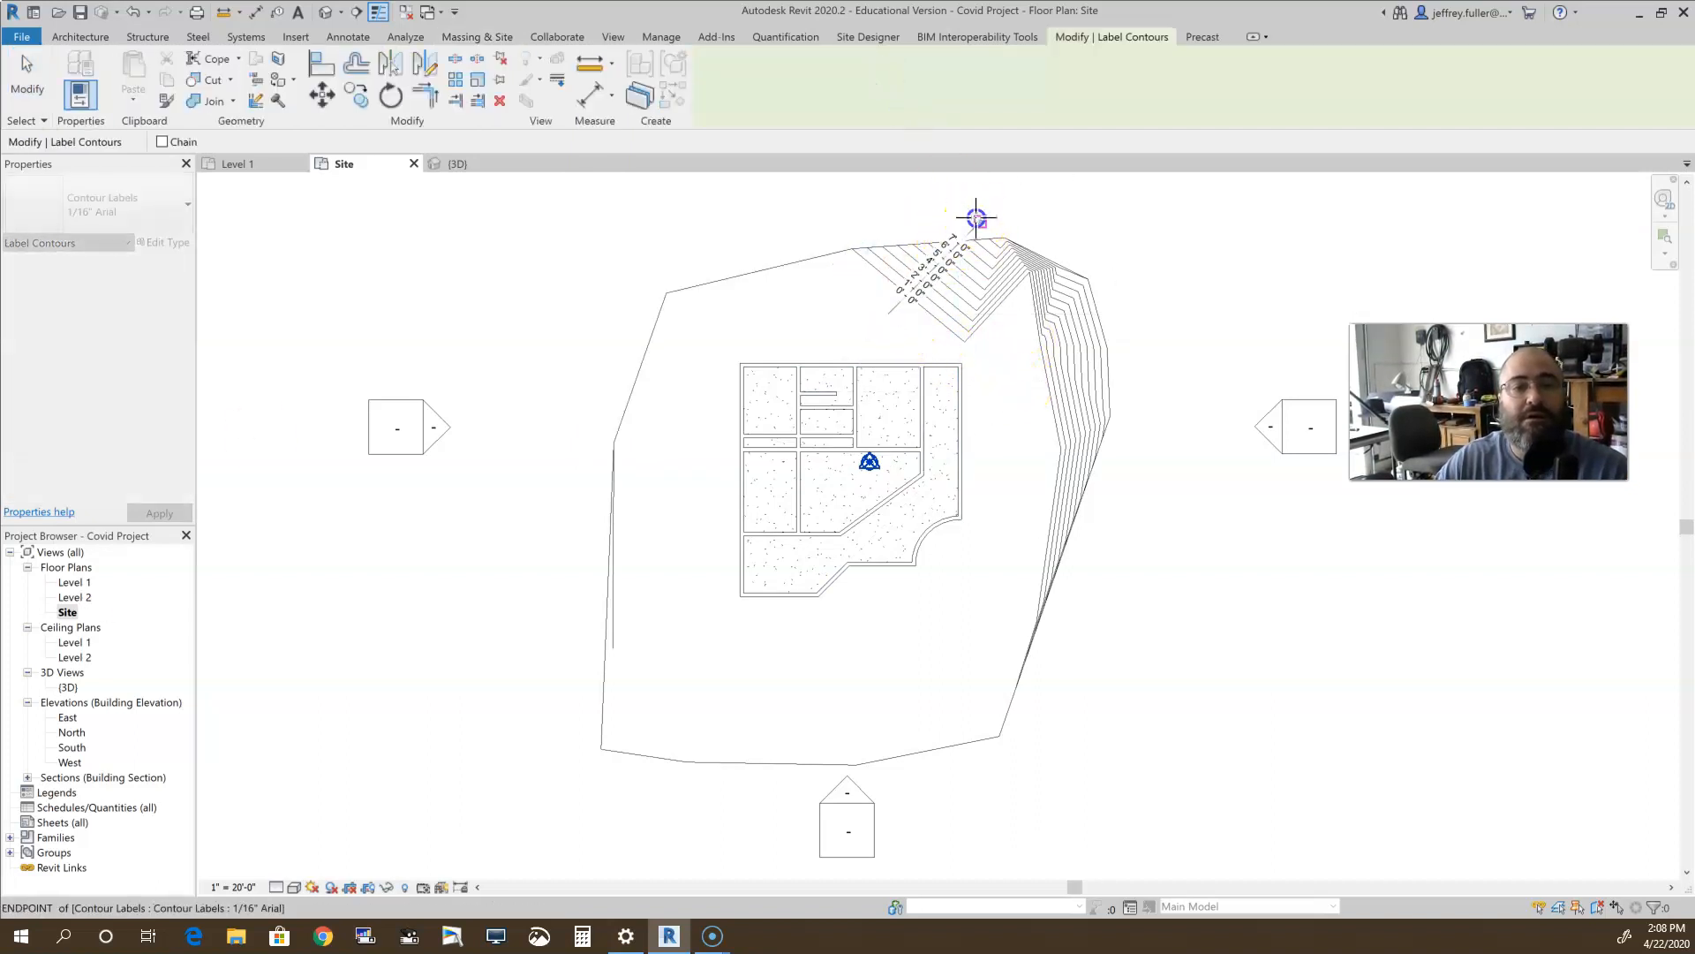
pyautogui.scroll(1, 925, 305)
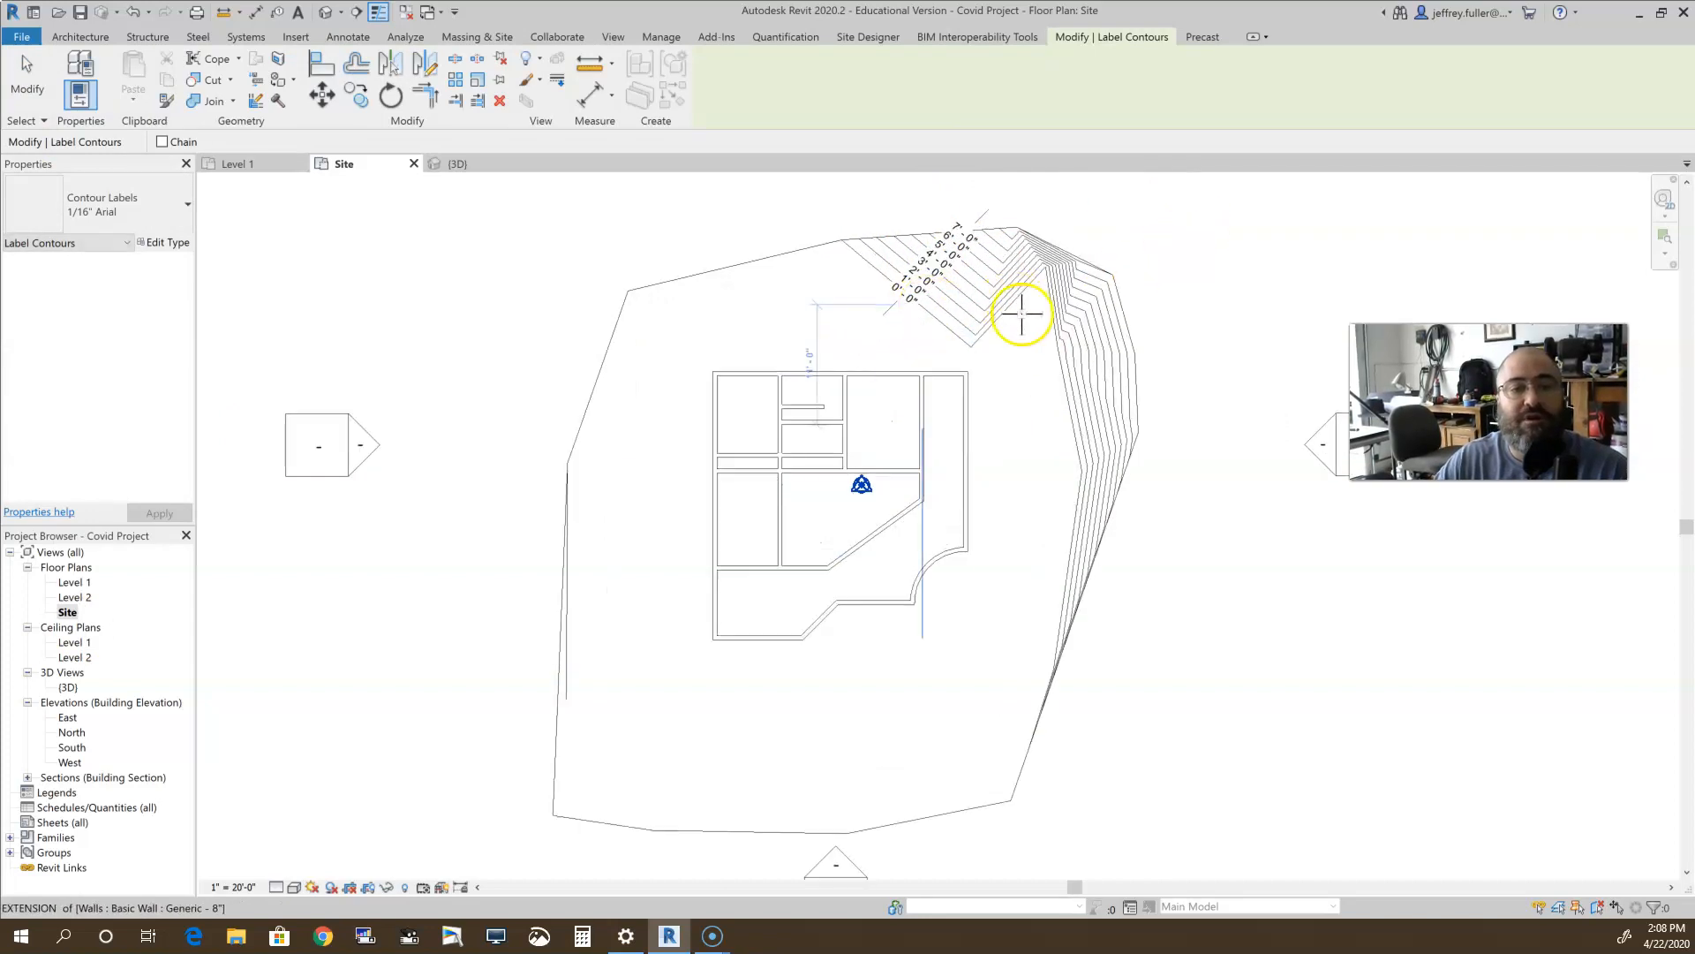
pyautogui.scroll(2, 984, 284)
pyautogui.moveTo(991, 310); pyautogui.dragTo(924, 480, button='middle')
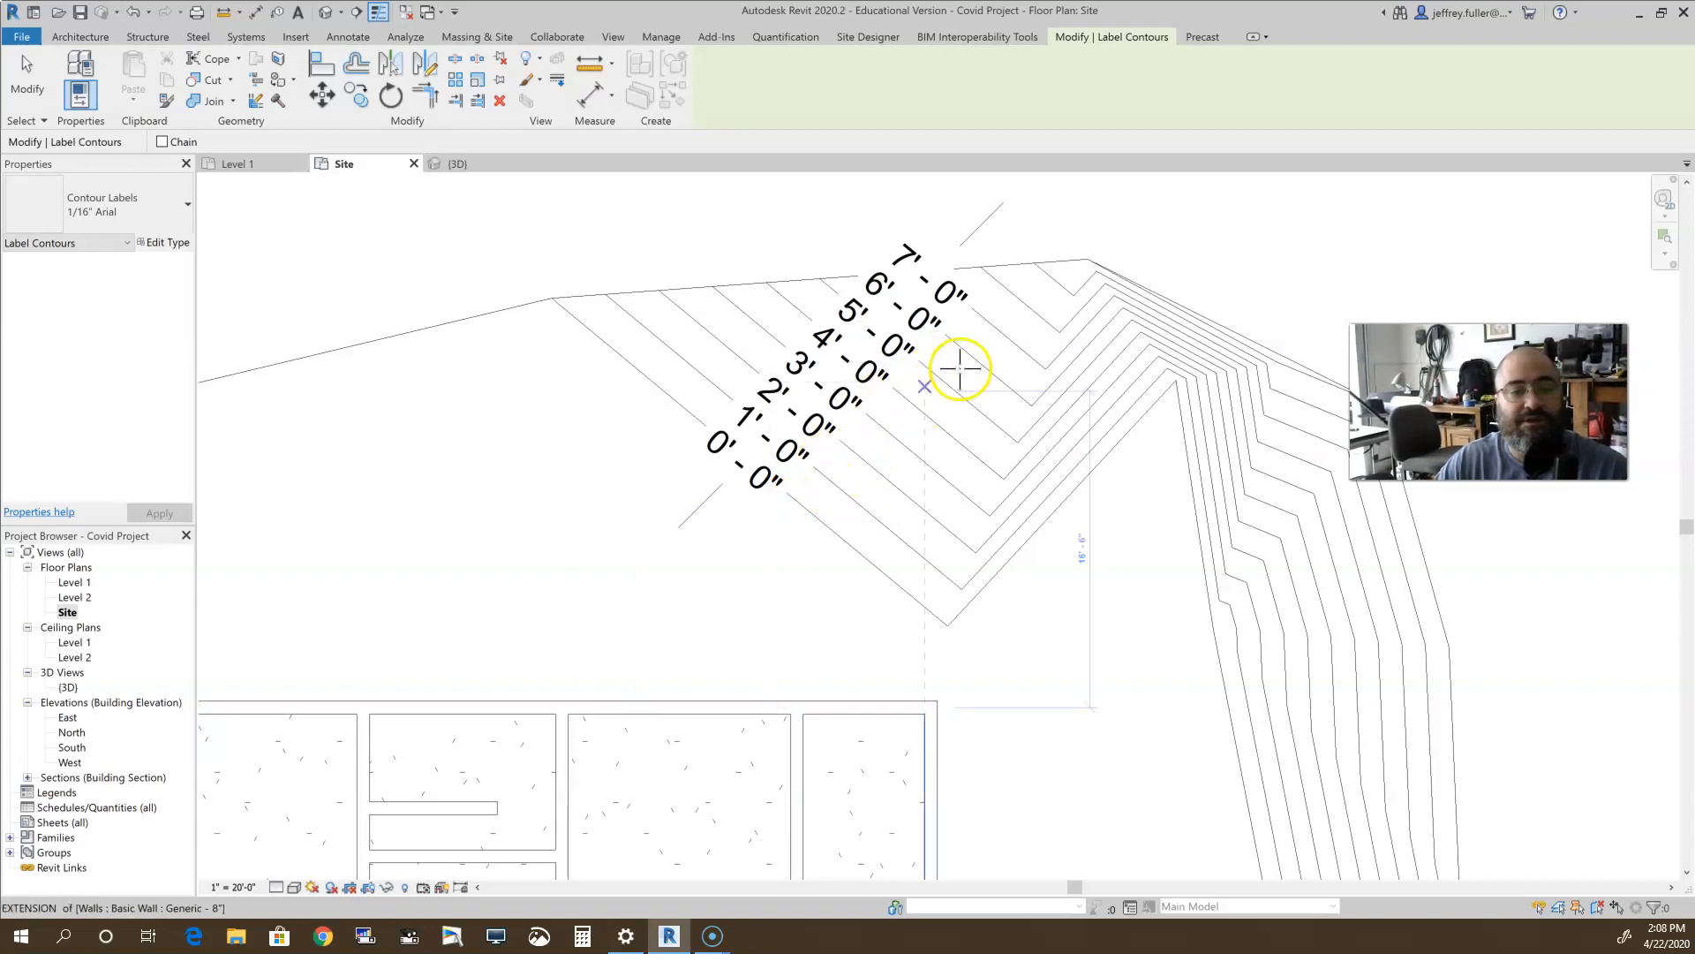
pyautogui.scroll(-4, 1014, 454)
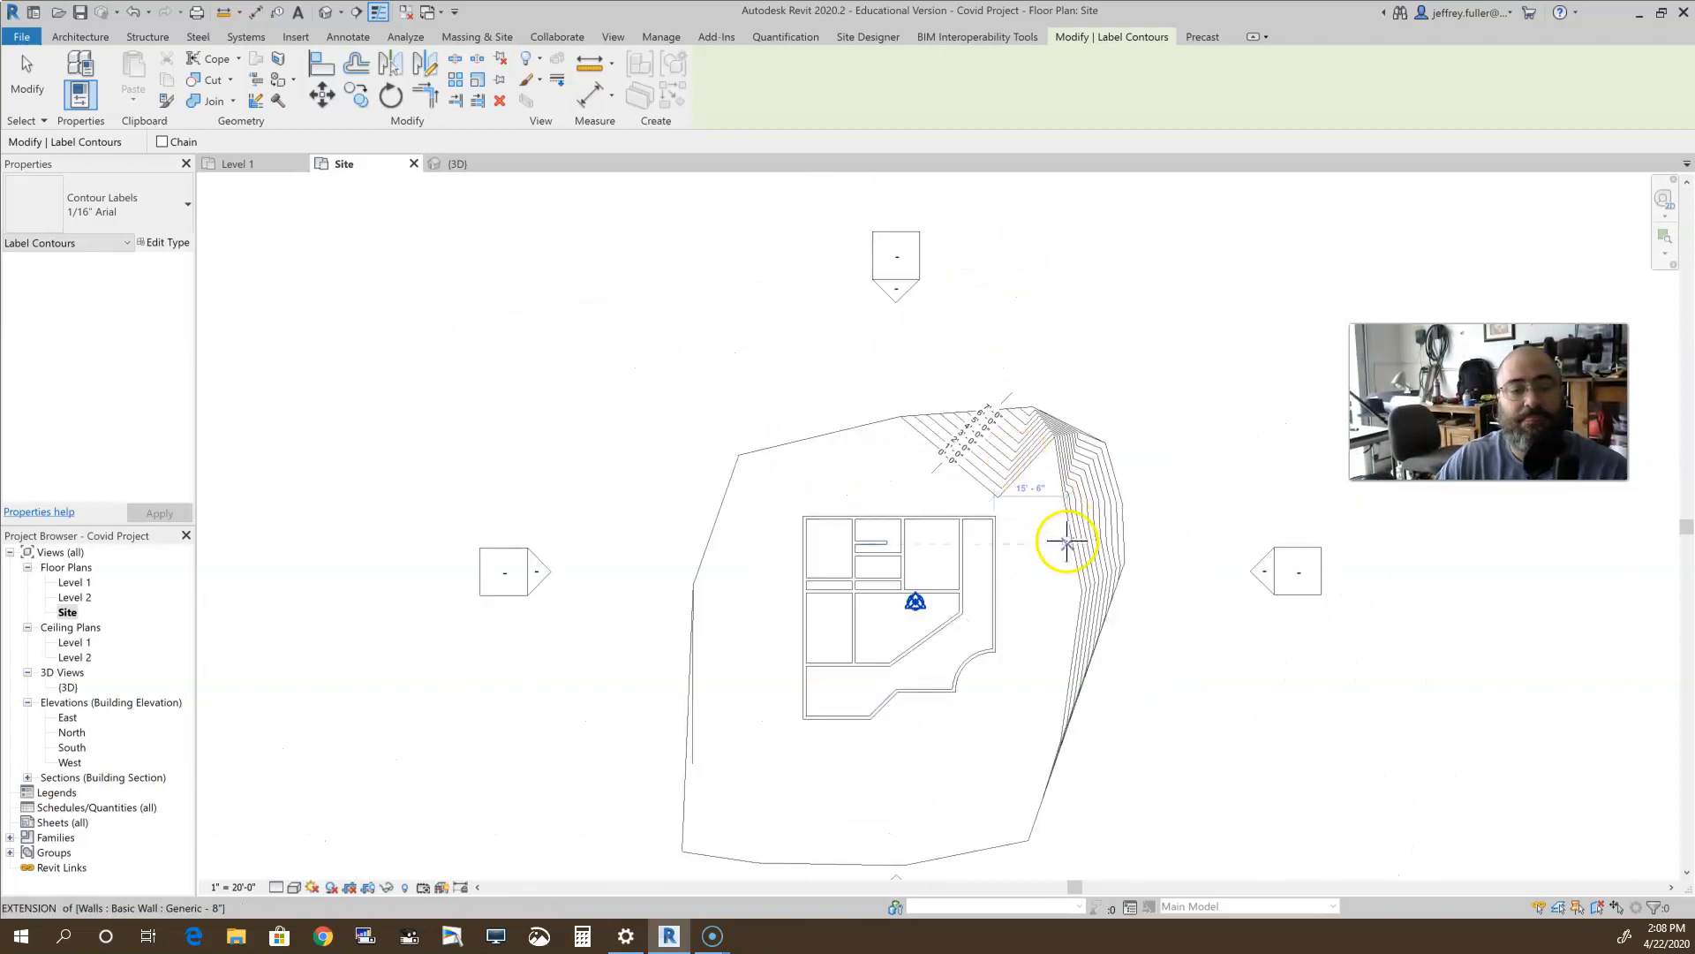
pyautogui.moveTo(1066, 541); pyautogui.dragTo(1112, 450, button='middle')
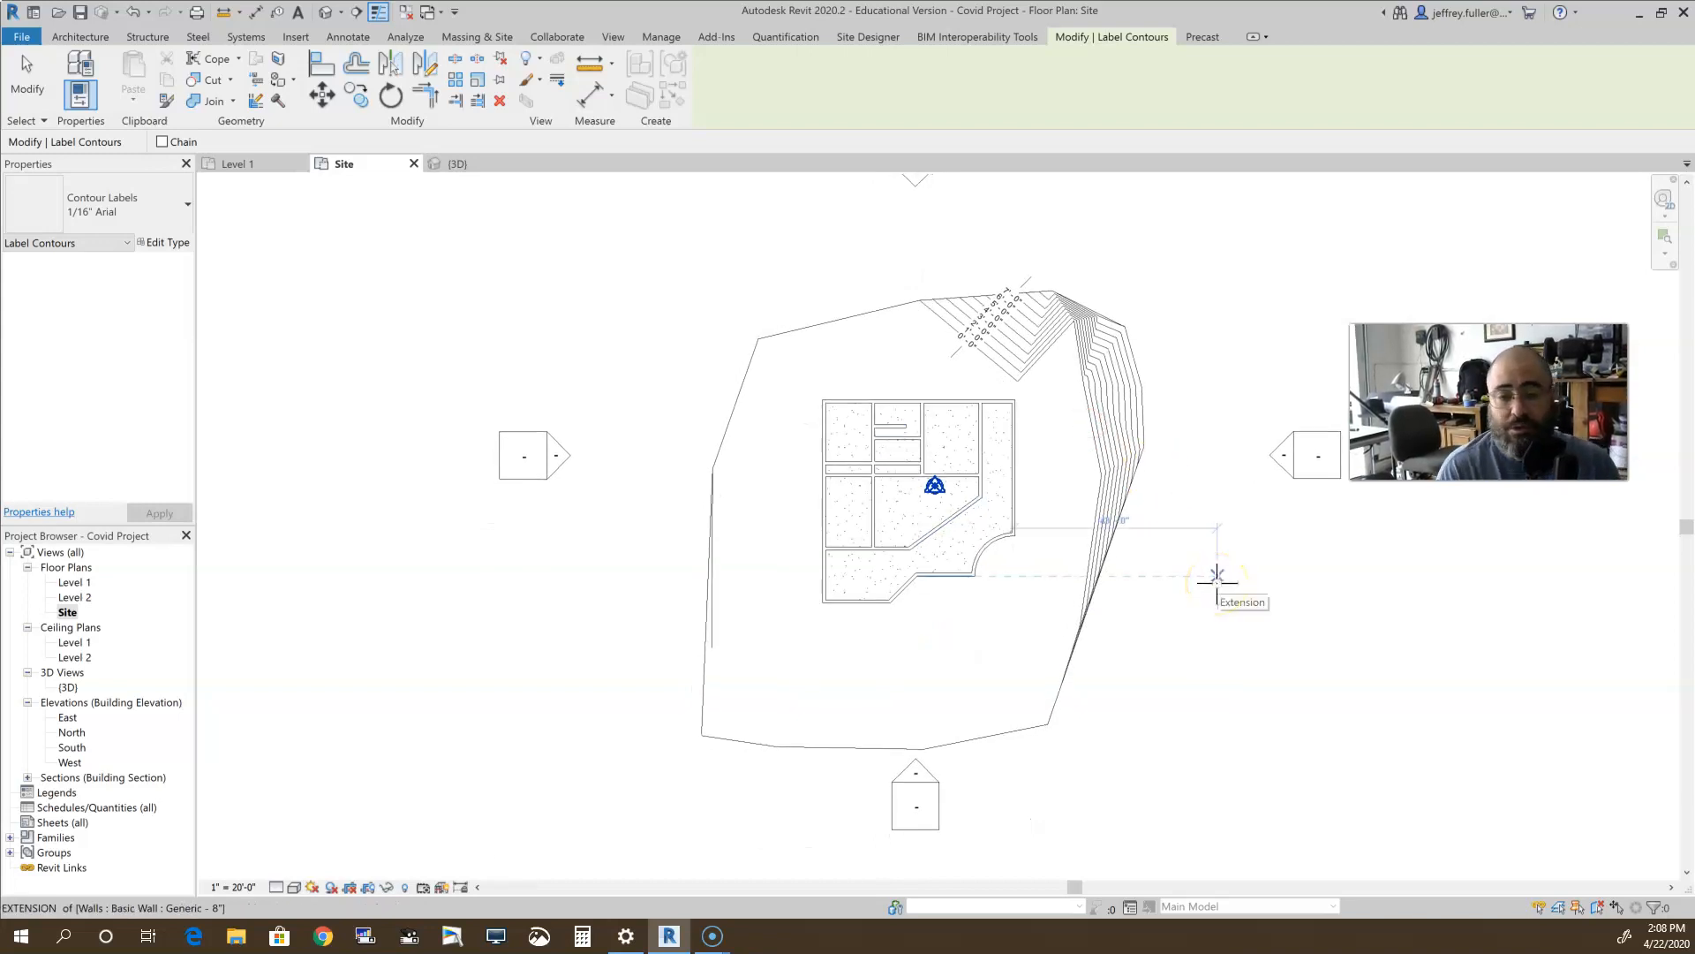
pyautogui.press('Escape')
pyautogui.press('Escape')
# Step: Select the toposurface in the Site plan and reopen it for surface editing
pyautogui.click(1117, 494)
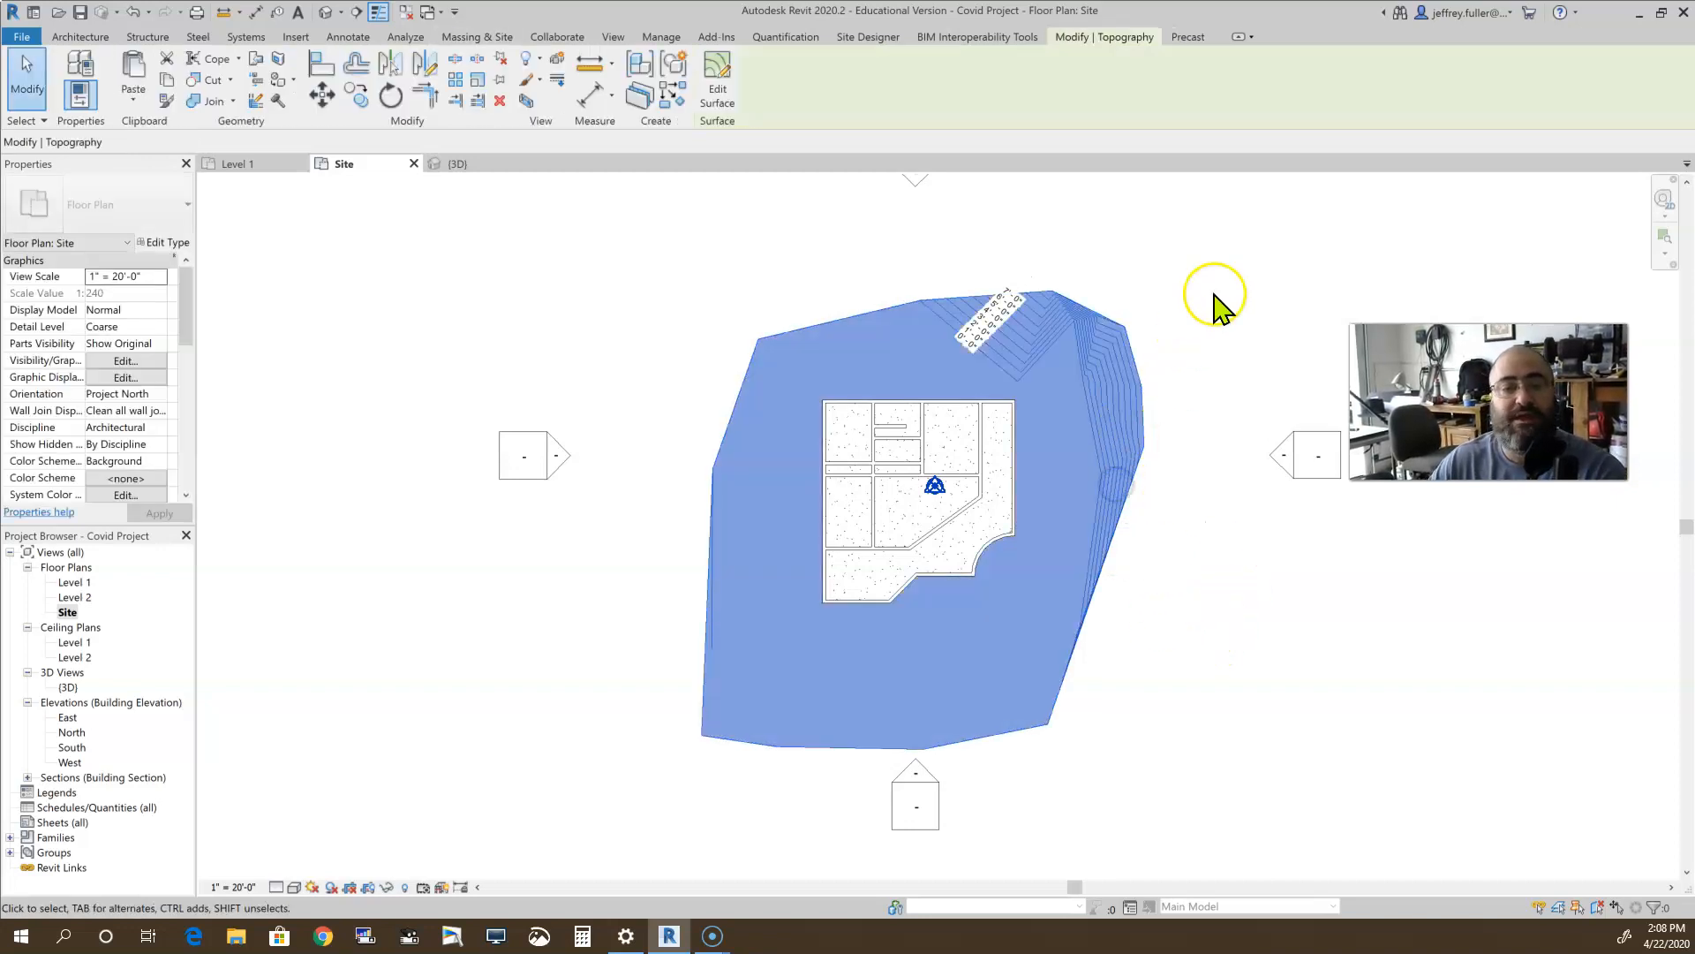
pyautogui.click(720, 94)
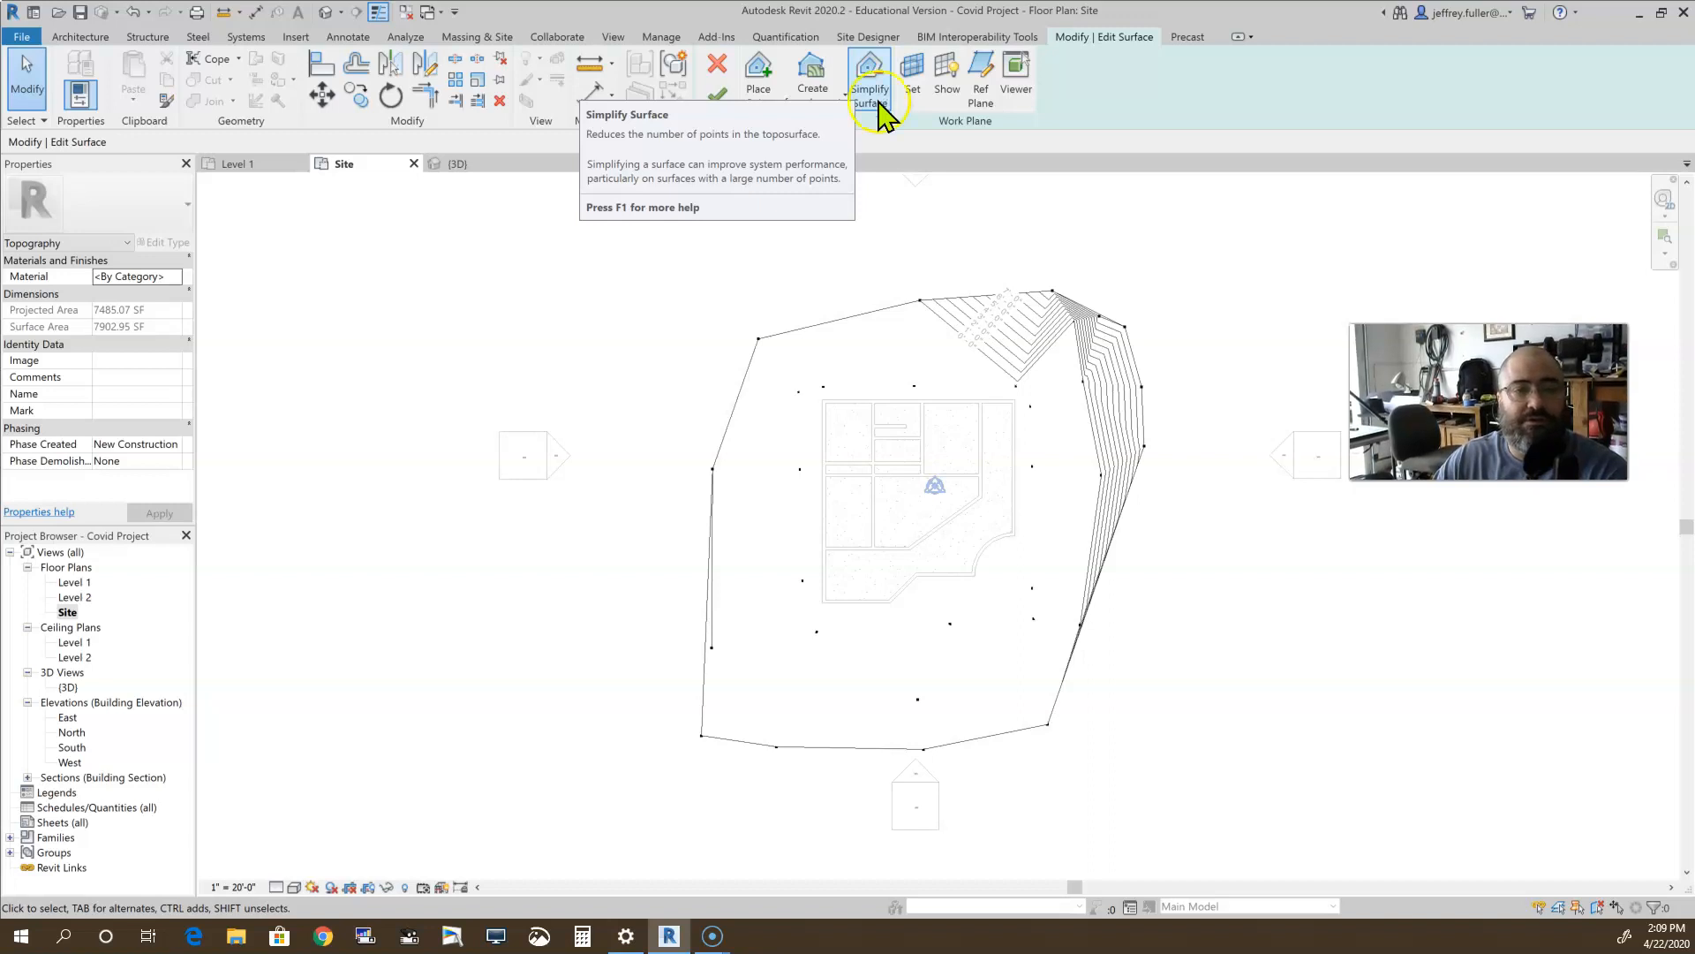
pyautogui.click(910, 193)
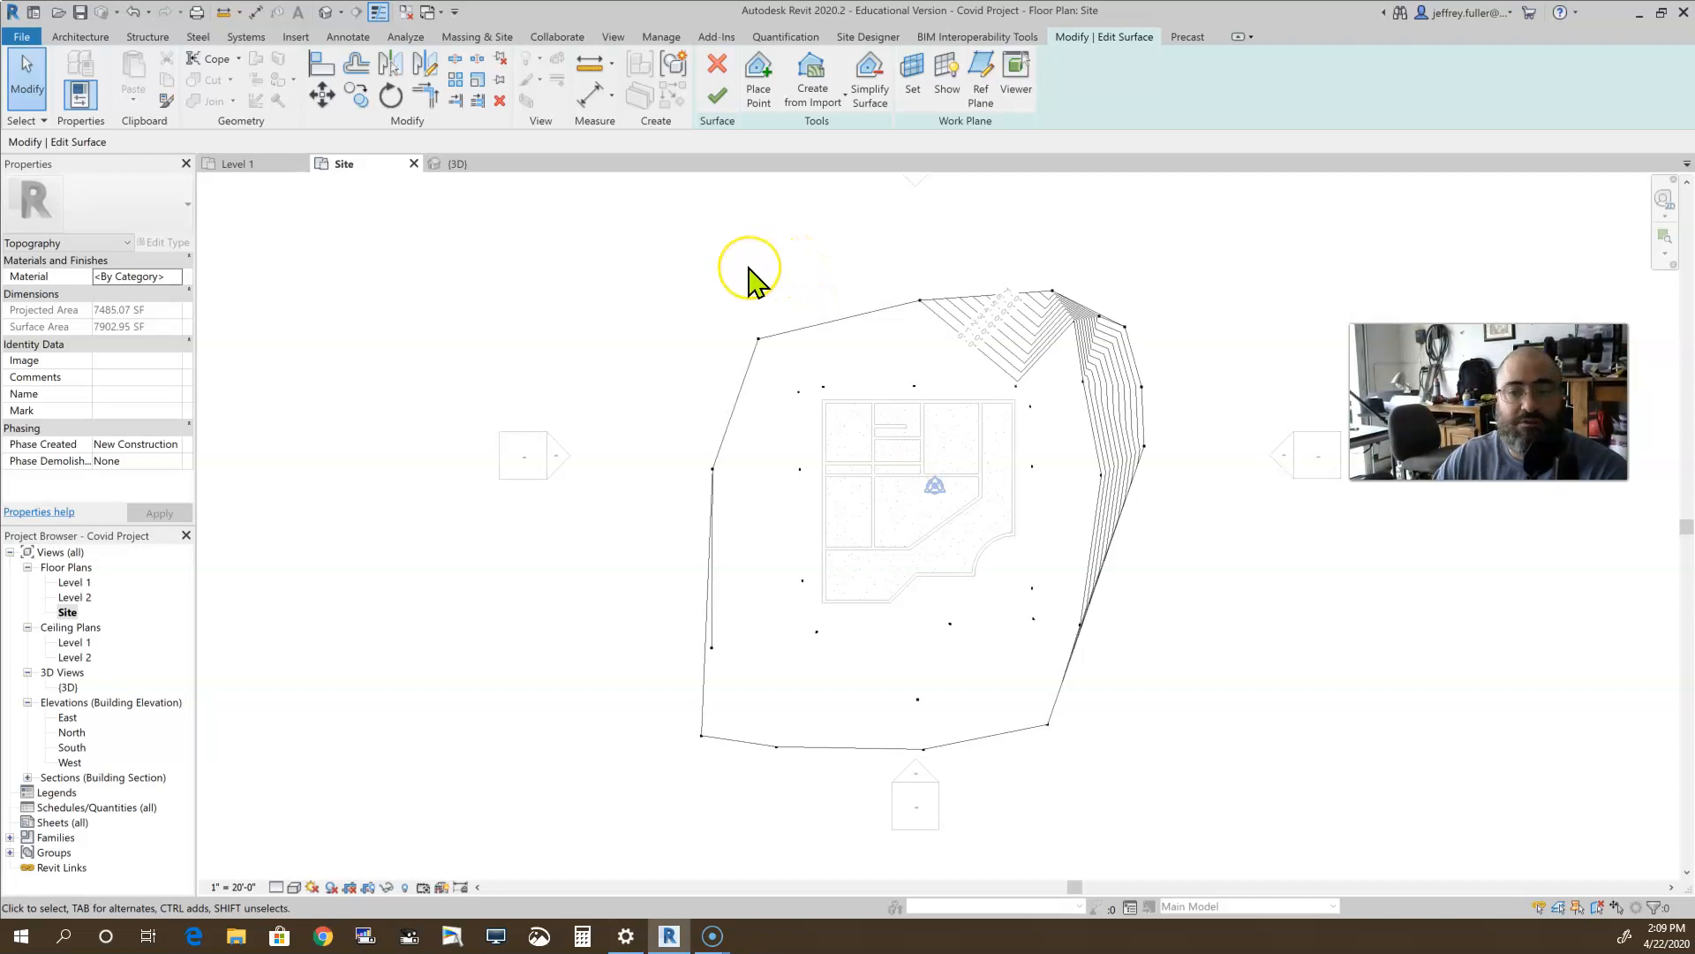
pyautogui.click(689, 291)
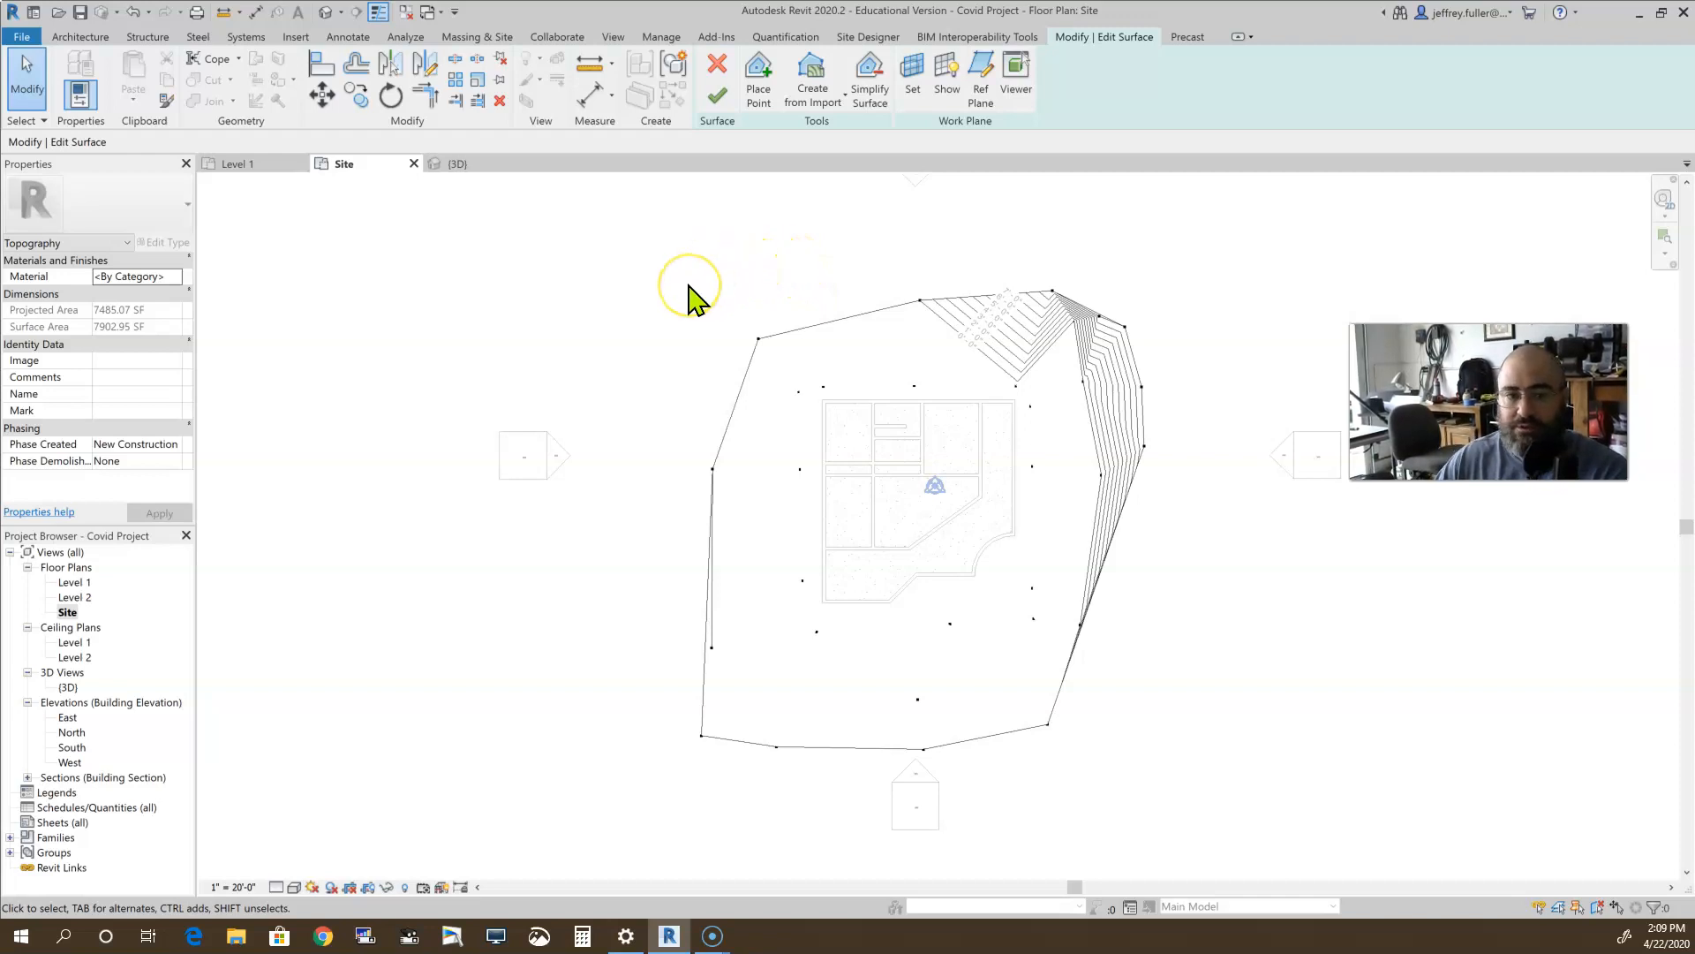